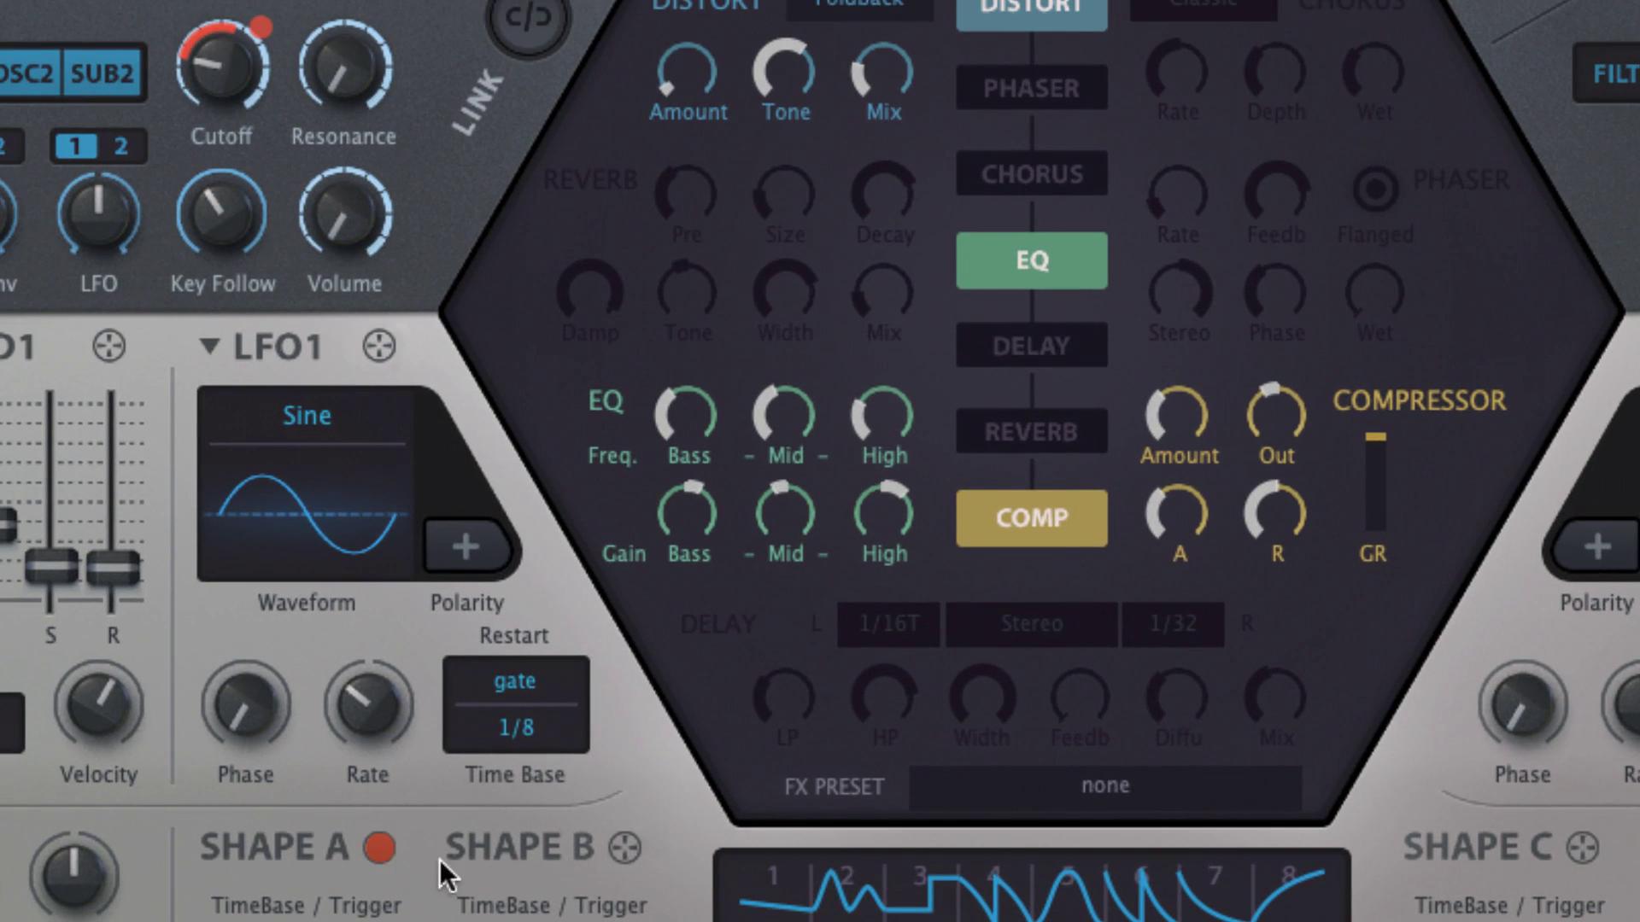
Reveal the modulation targets assigned to Shapes B, C and D.
click(628, 851)
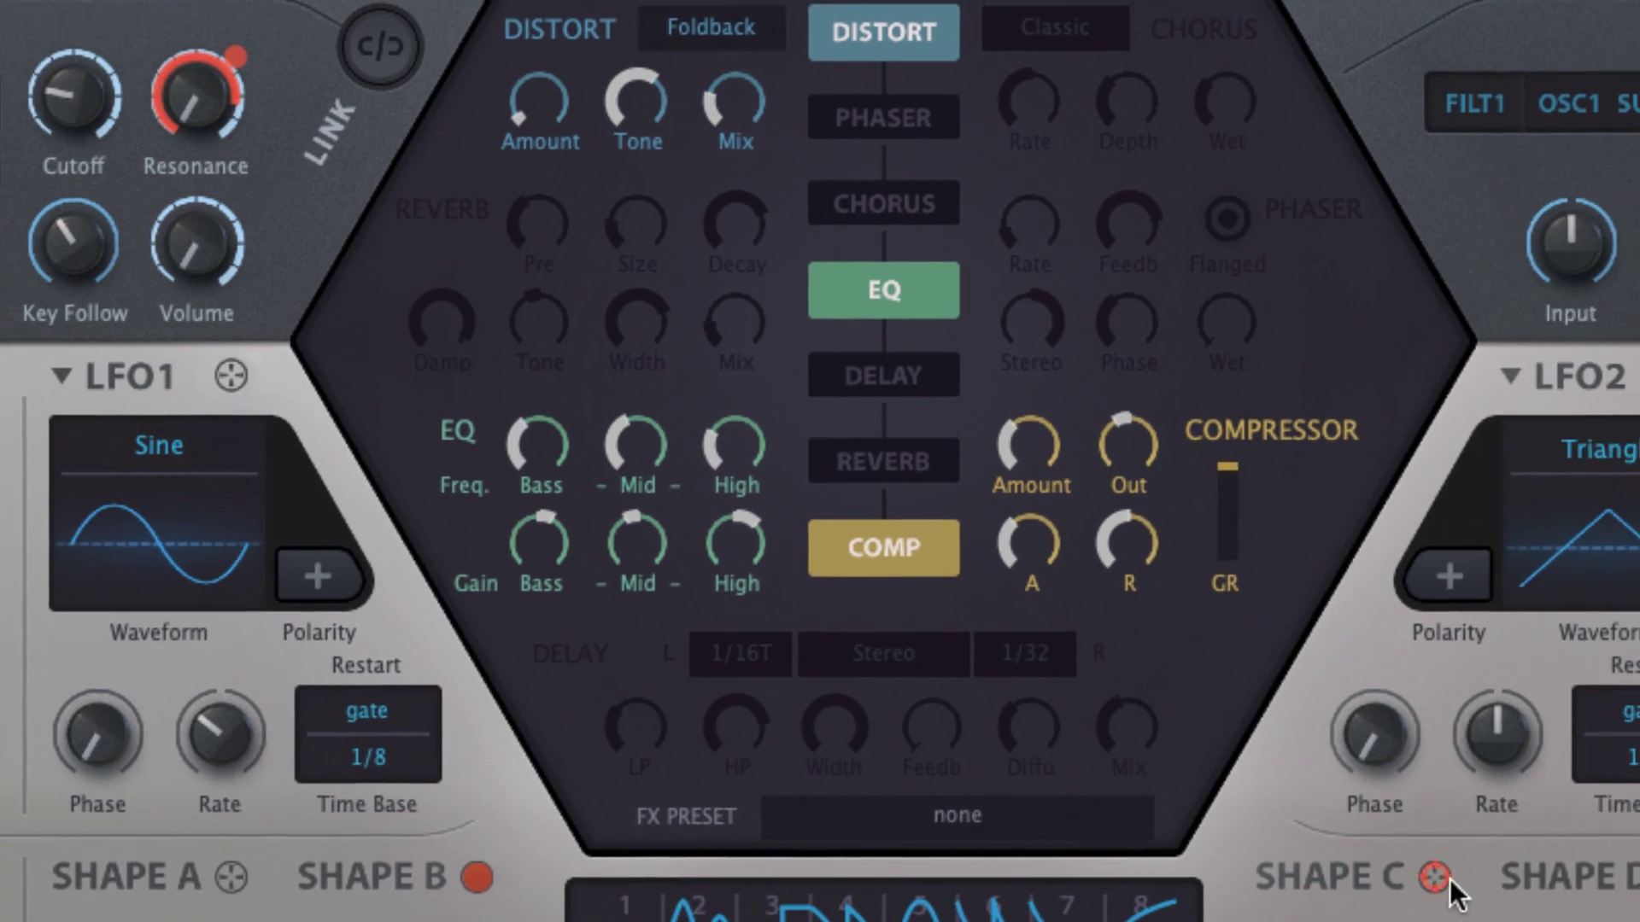
click(1582, 848)
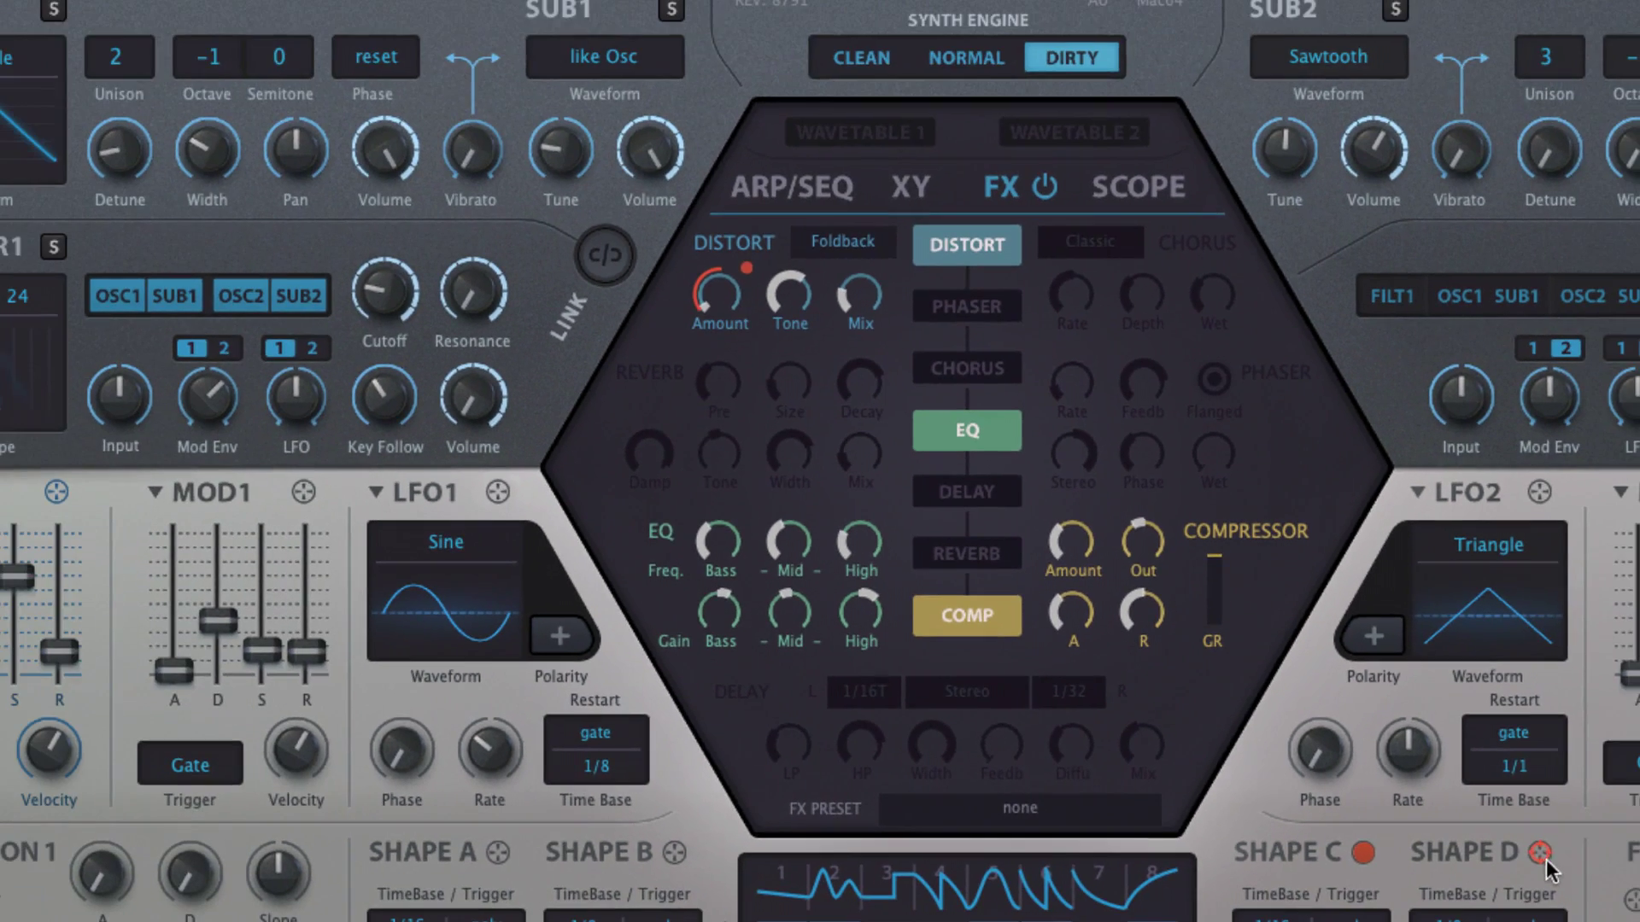
click(1542, 852)
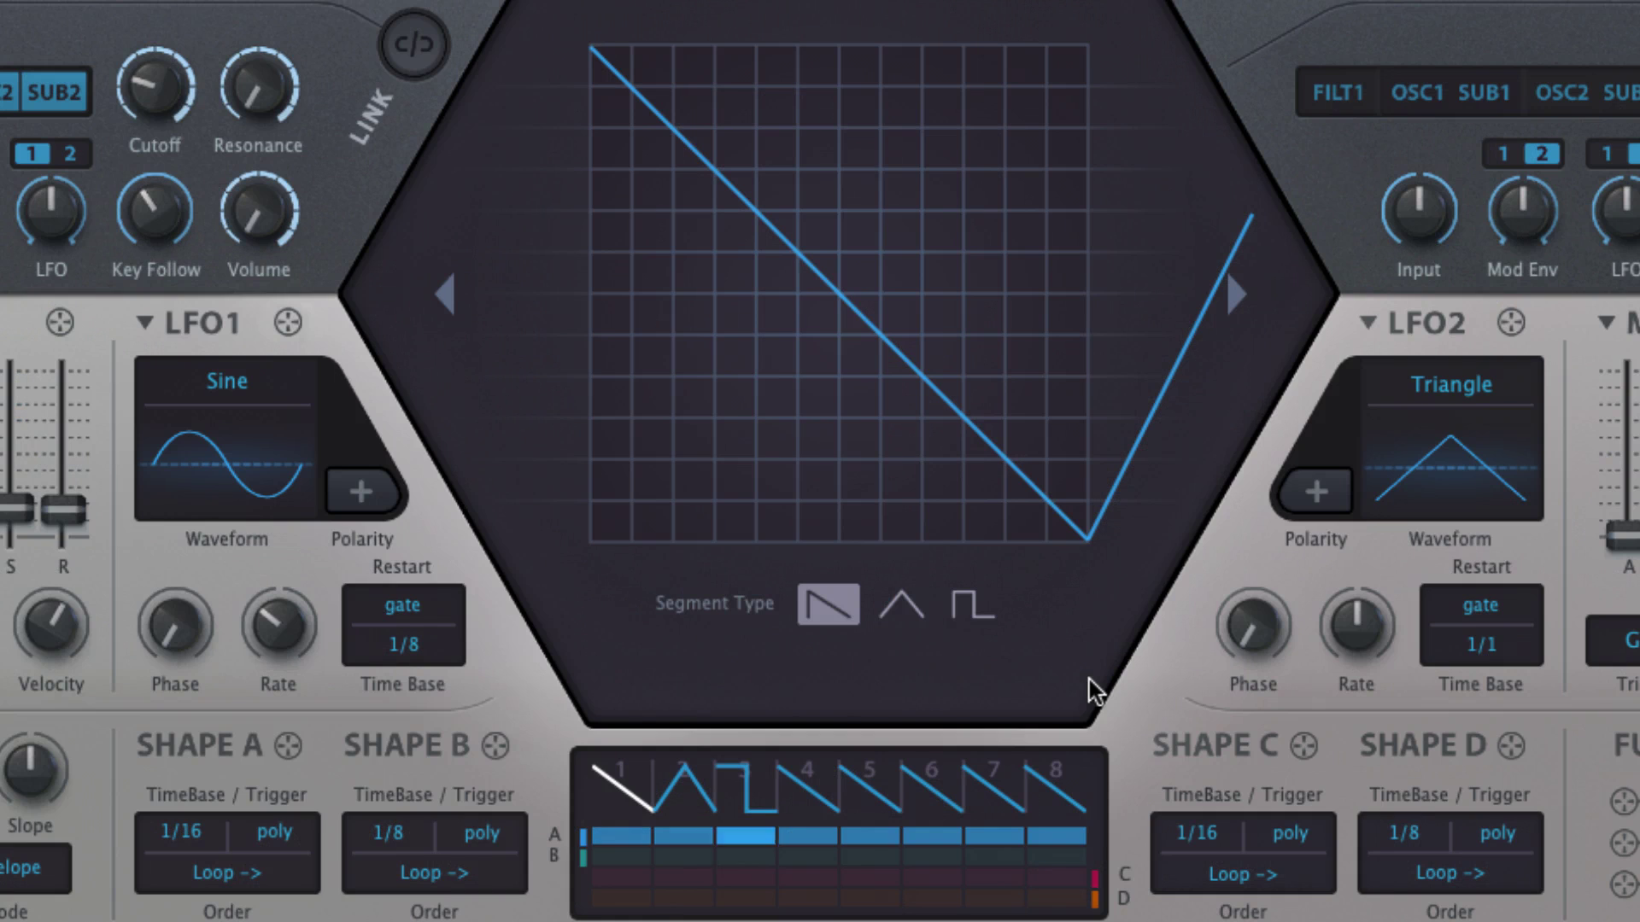
Browse the sequencer's triangle and square steps, then return to step 1's falling ramp.
click(695, 782)
click(759, 791)
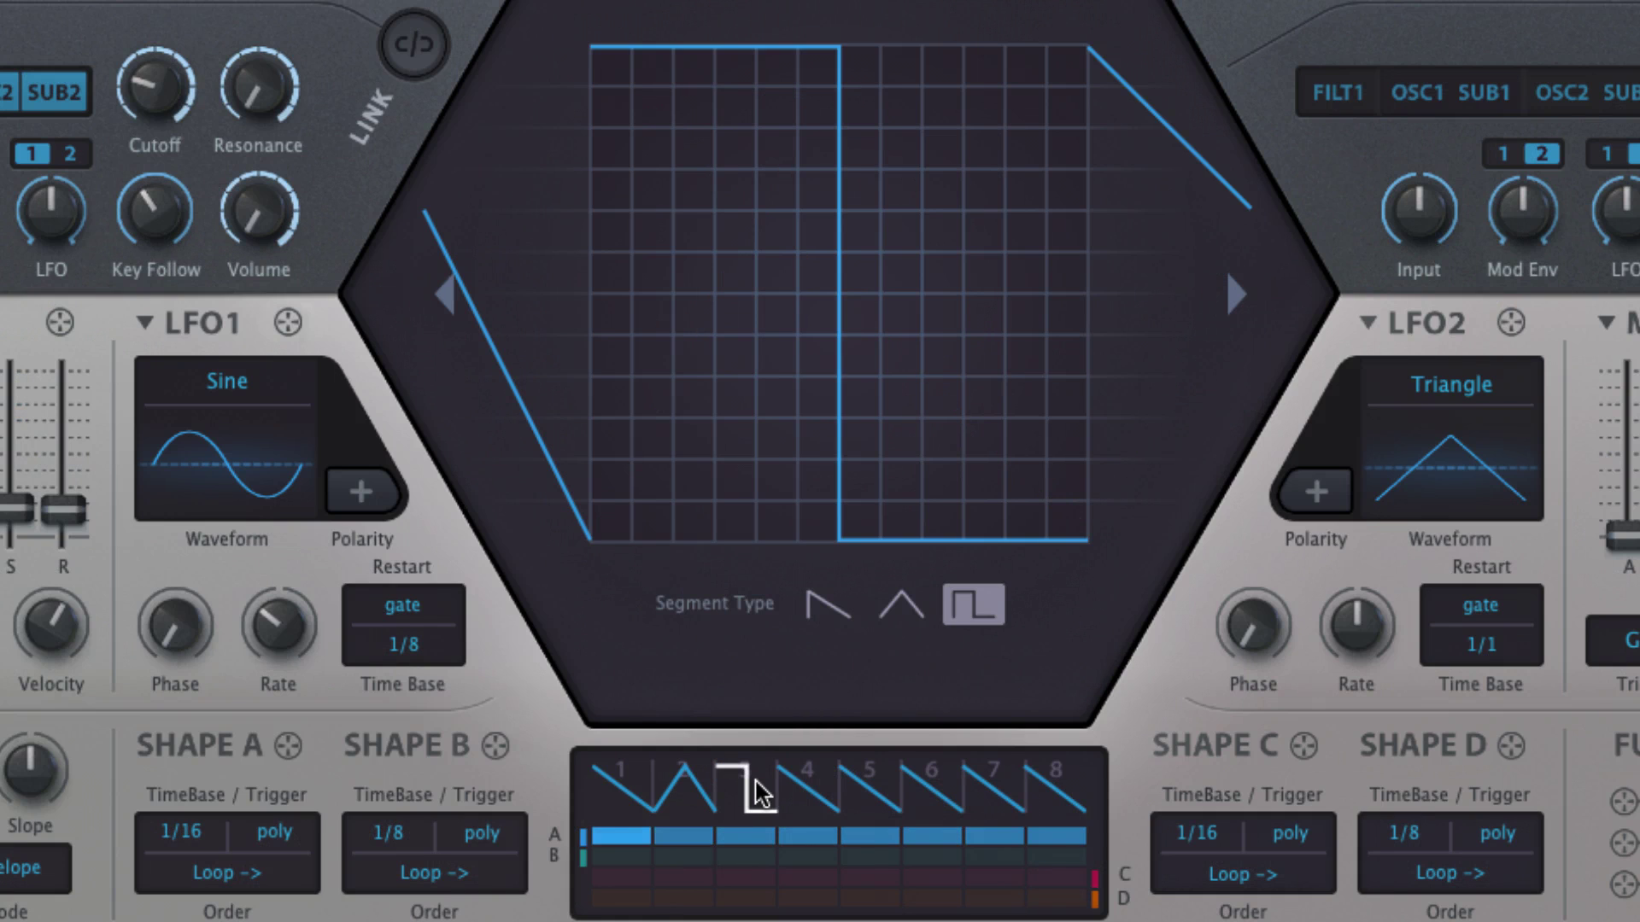
click(1238, 295)
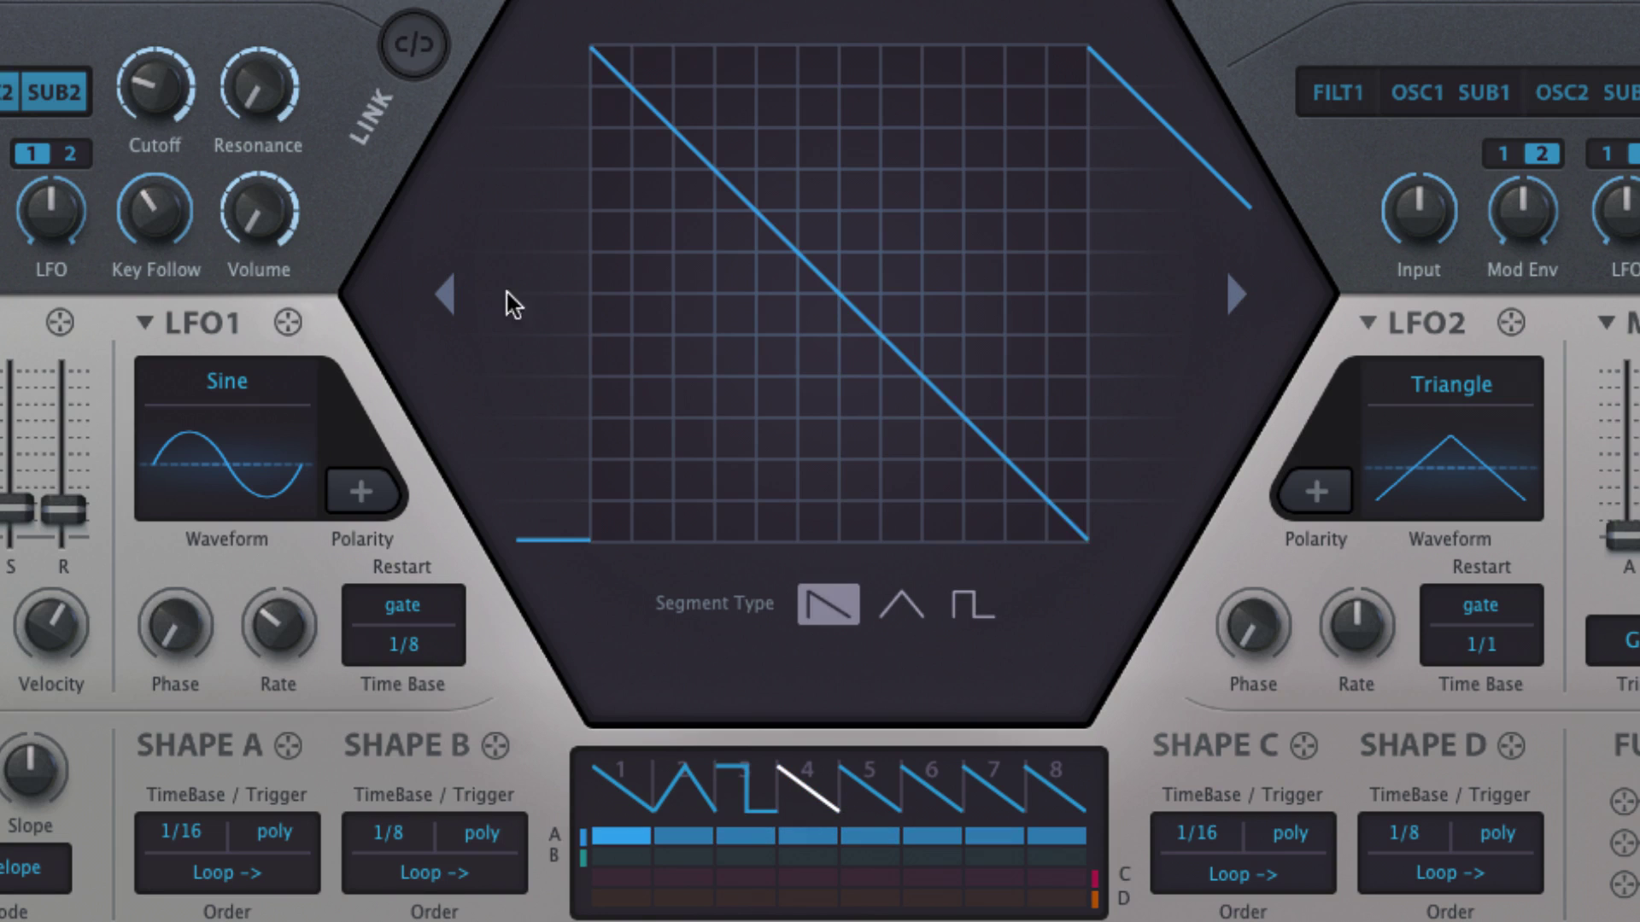
click(449, 294)
click(448, 294)
click(449, 293)
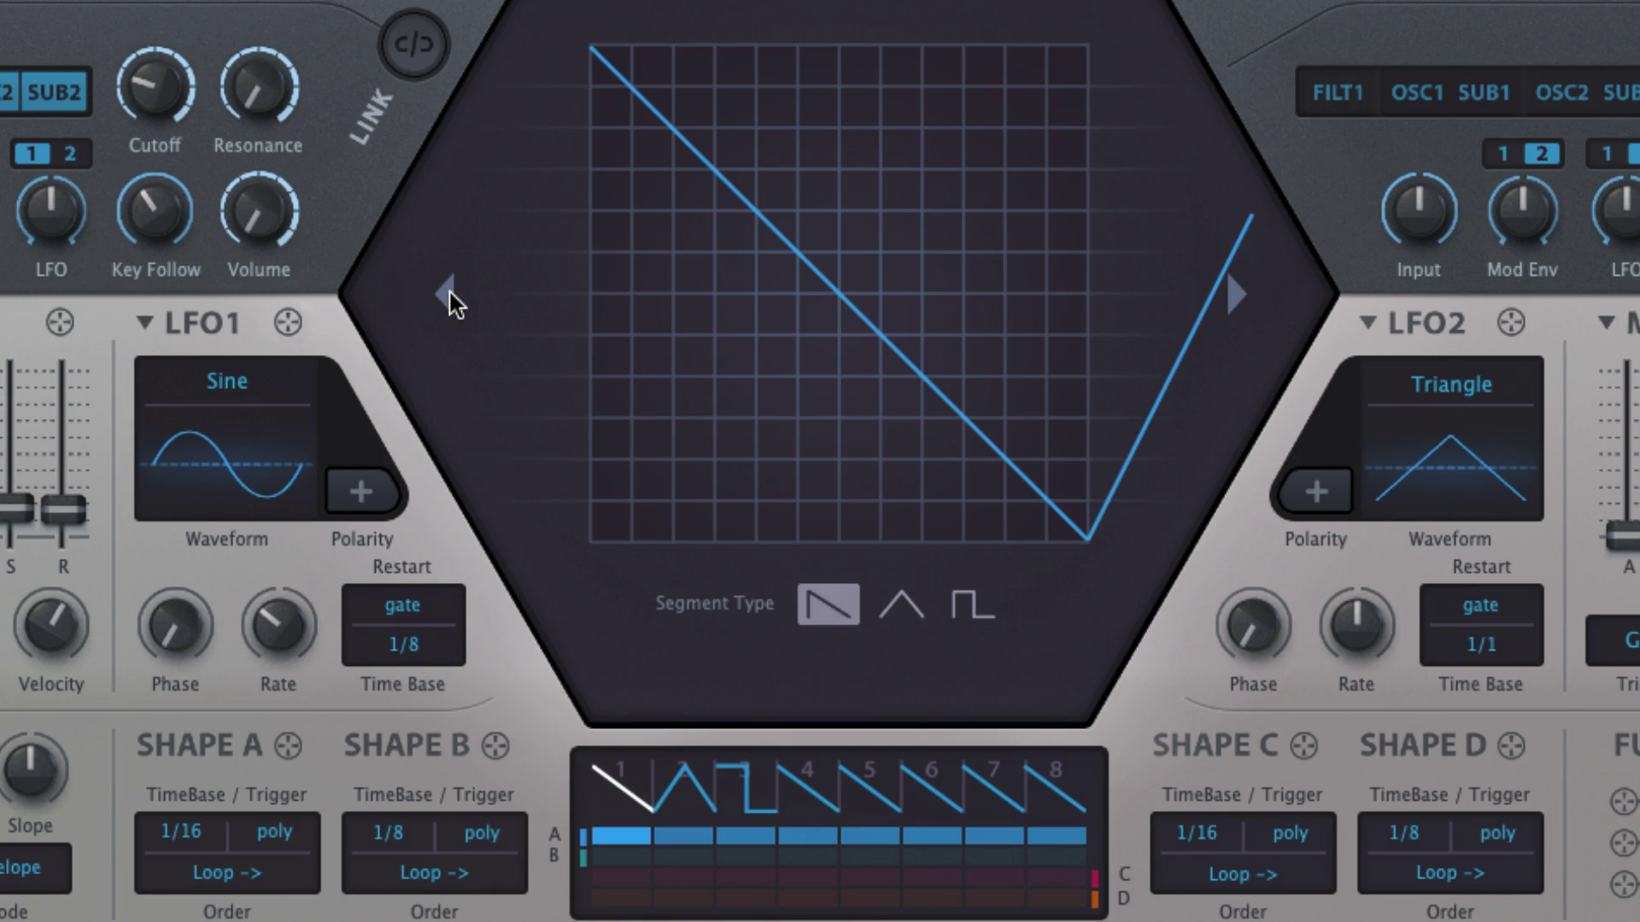
Change step 1's segment type to triangle, briefly trying square first.
click(901, 604)
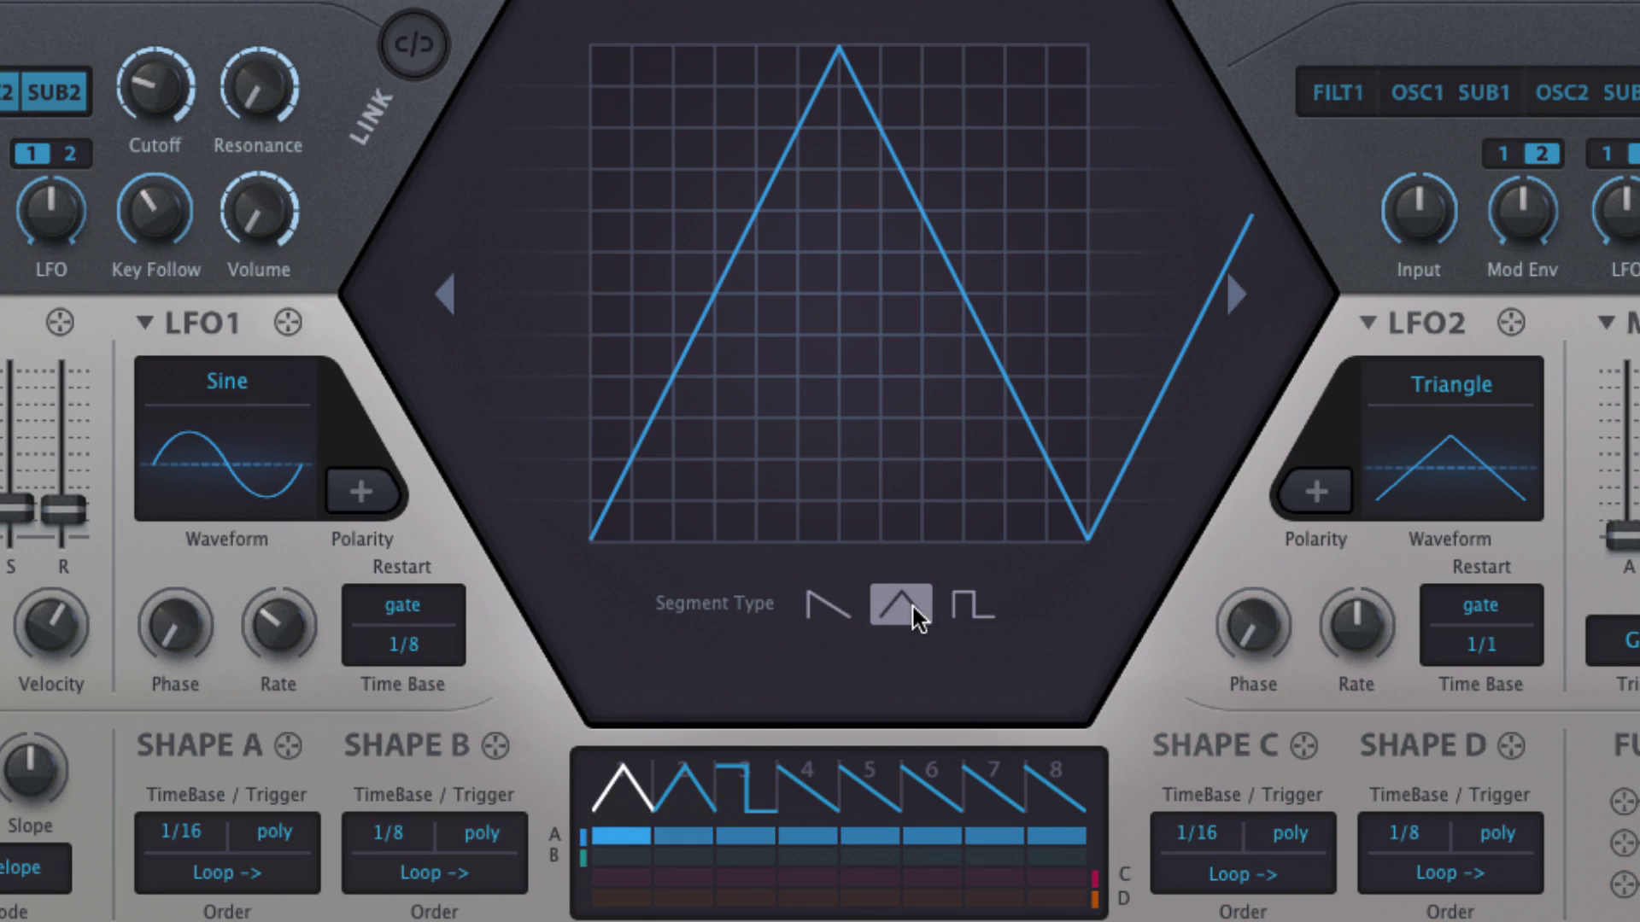
click(973, 607)
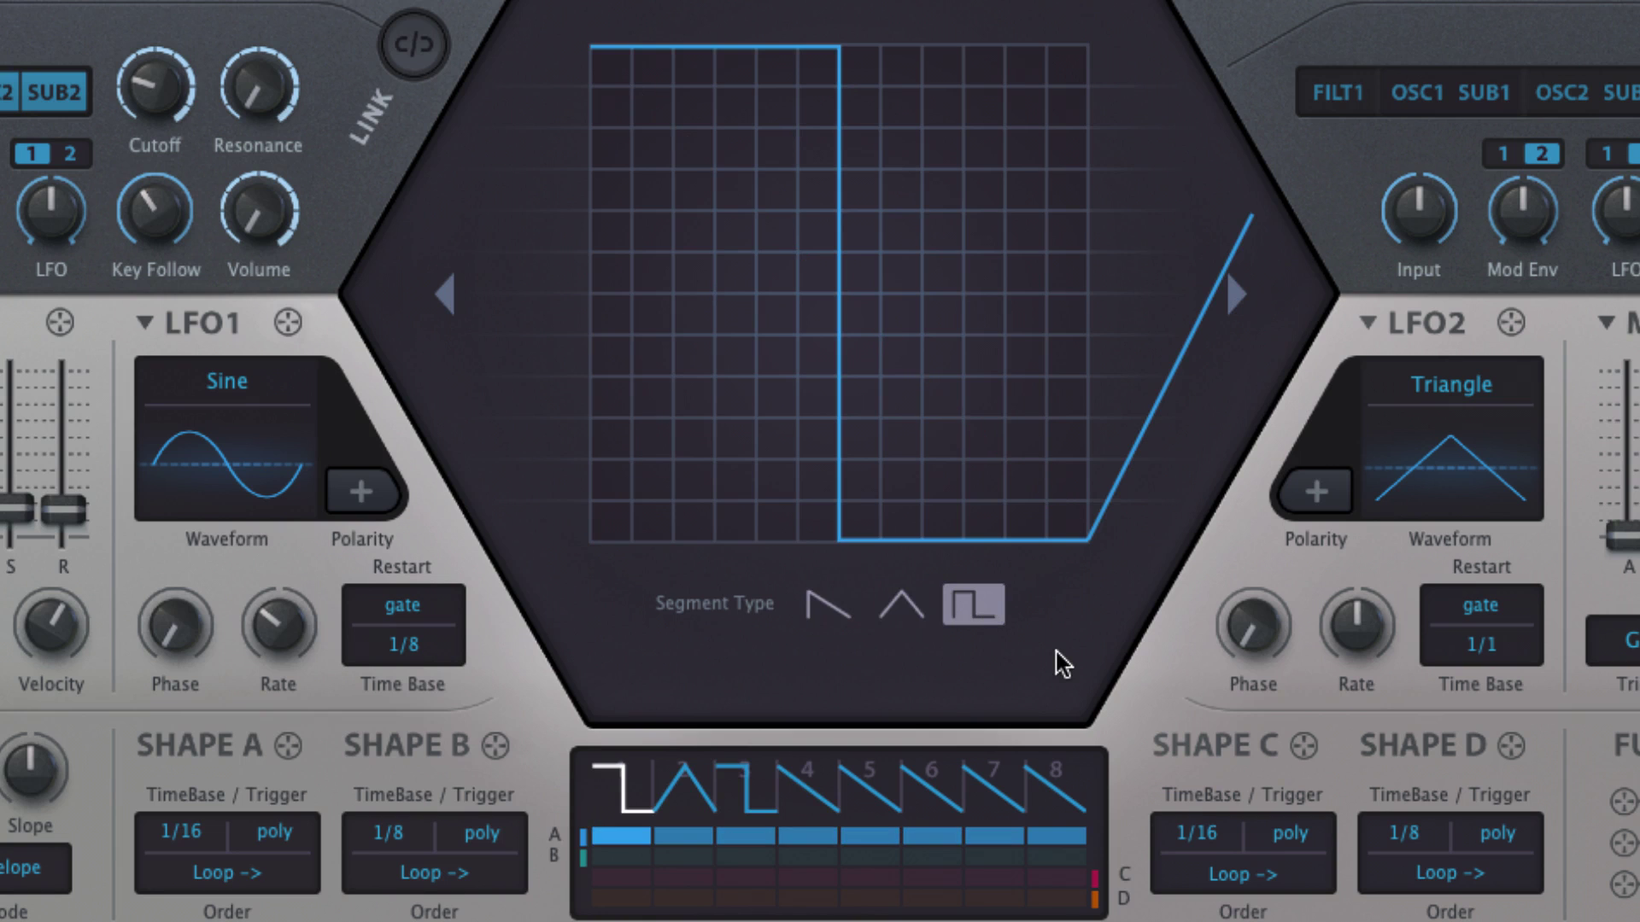
click(904, 606)
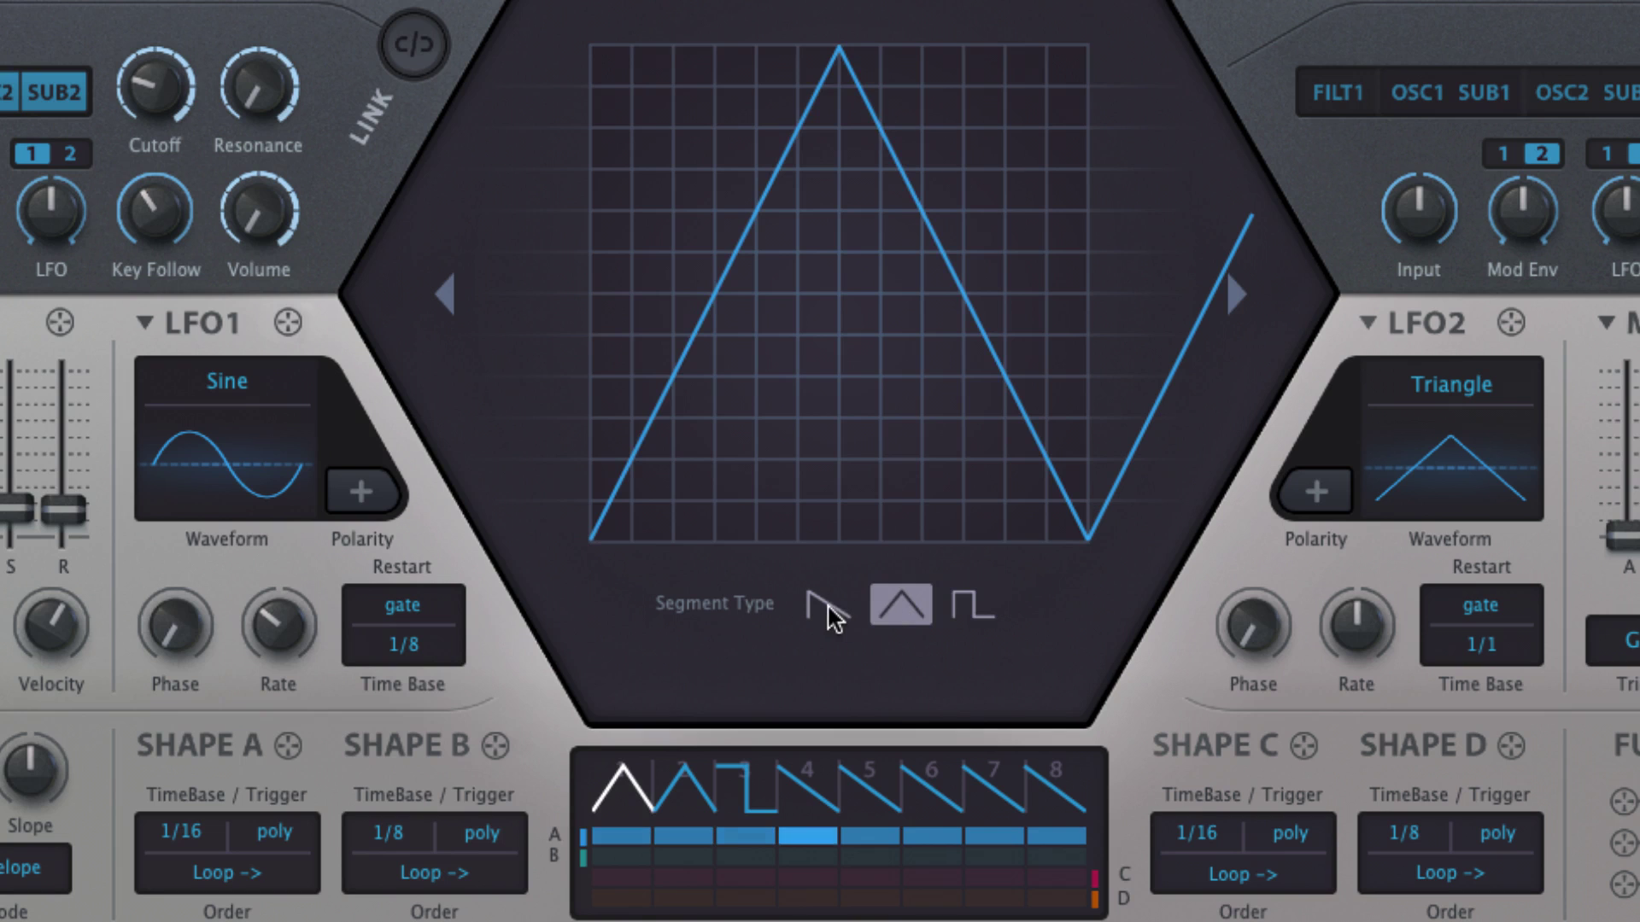
Turn step 1 back into a ramp rising from the bottom to the top.
click(818, 629)
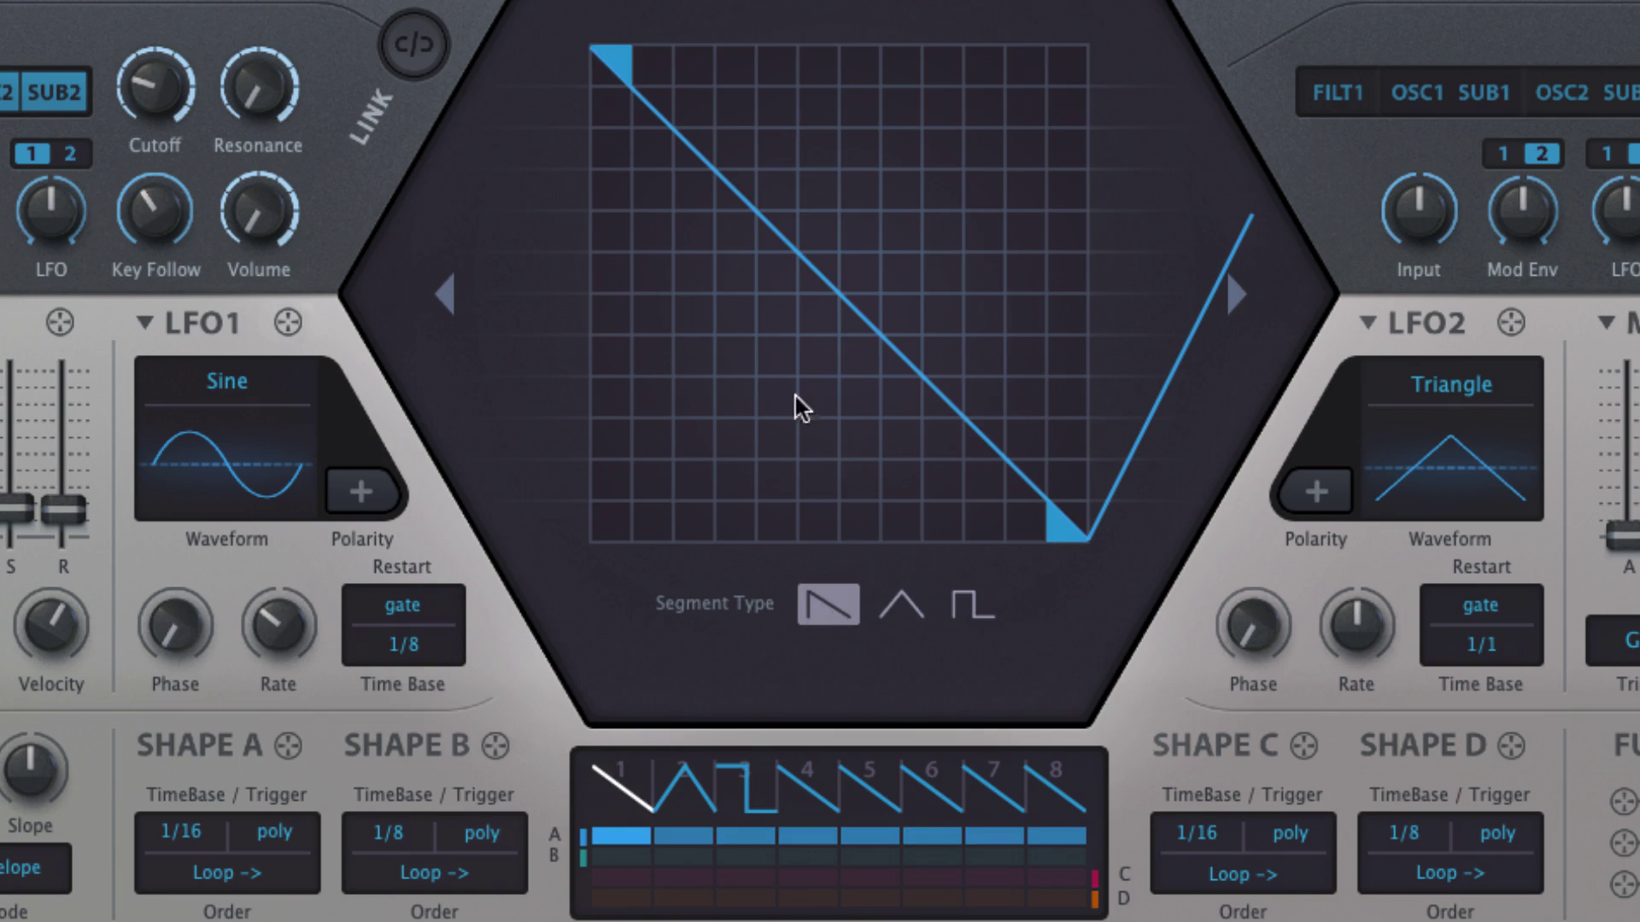
drag(1069, 534, 1072, 292)
drag(617, 60, 617, 600)
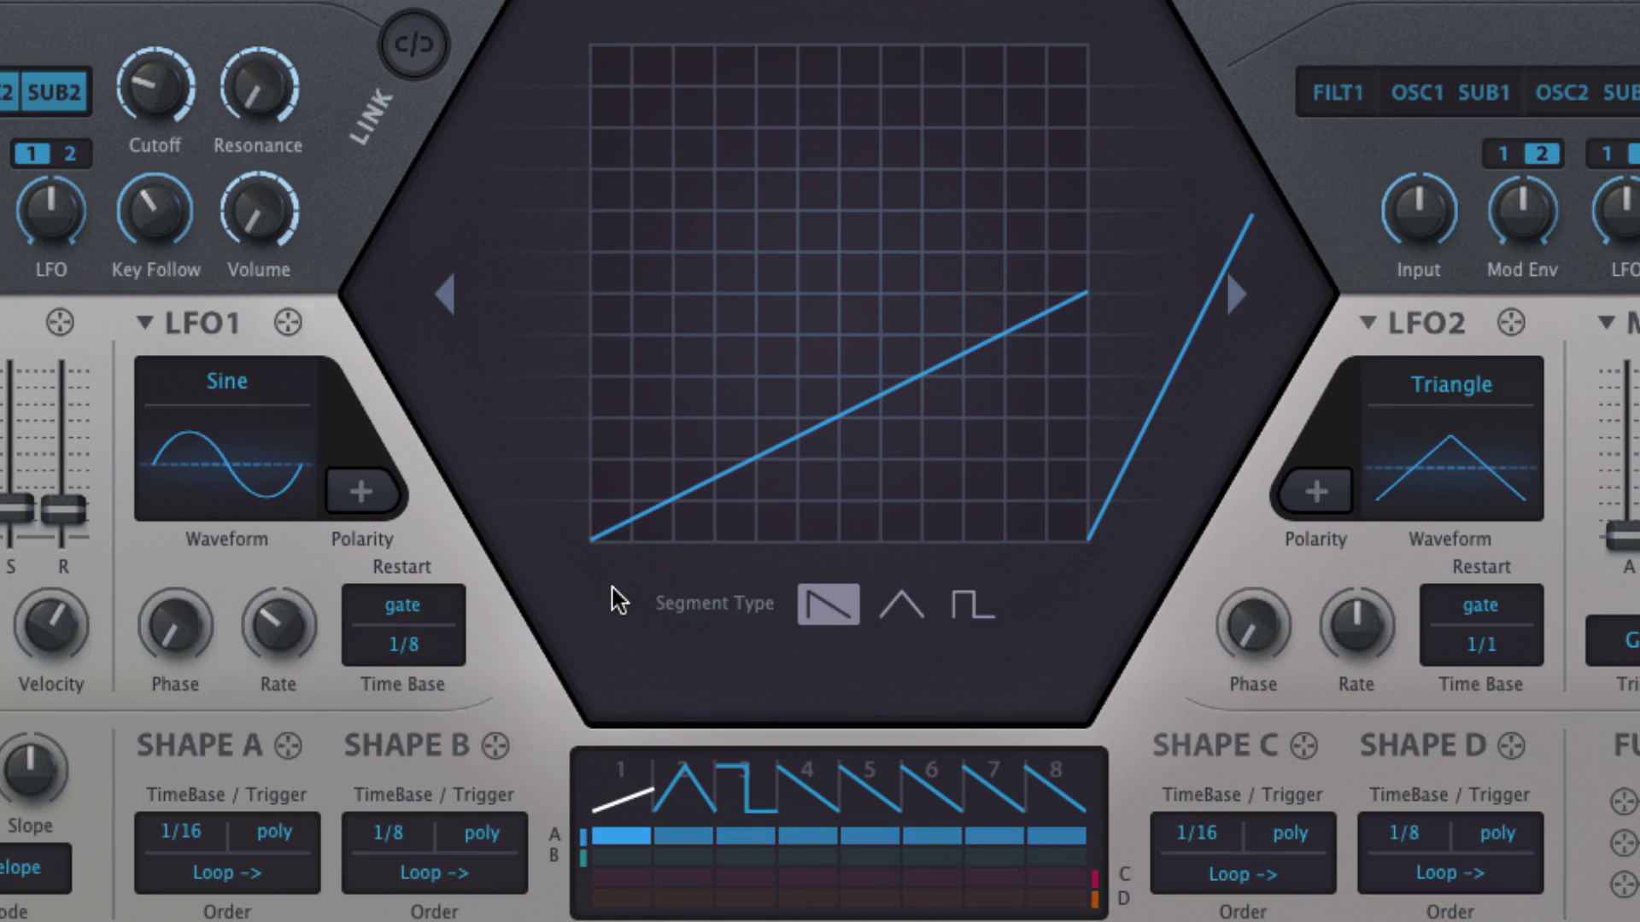
drag(1068, 305, 1091, 12)
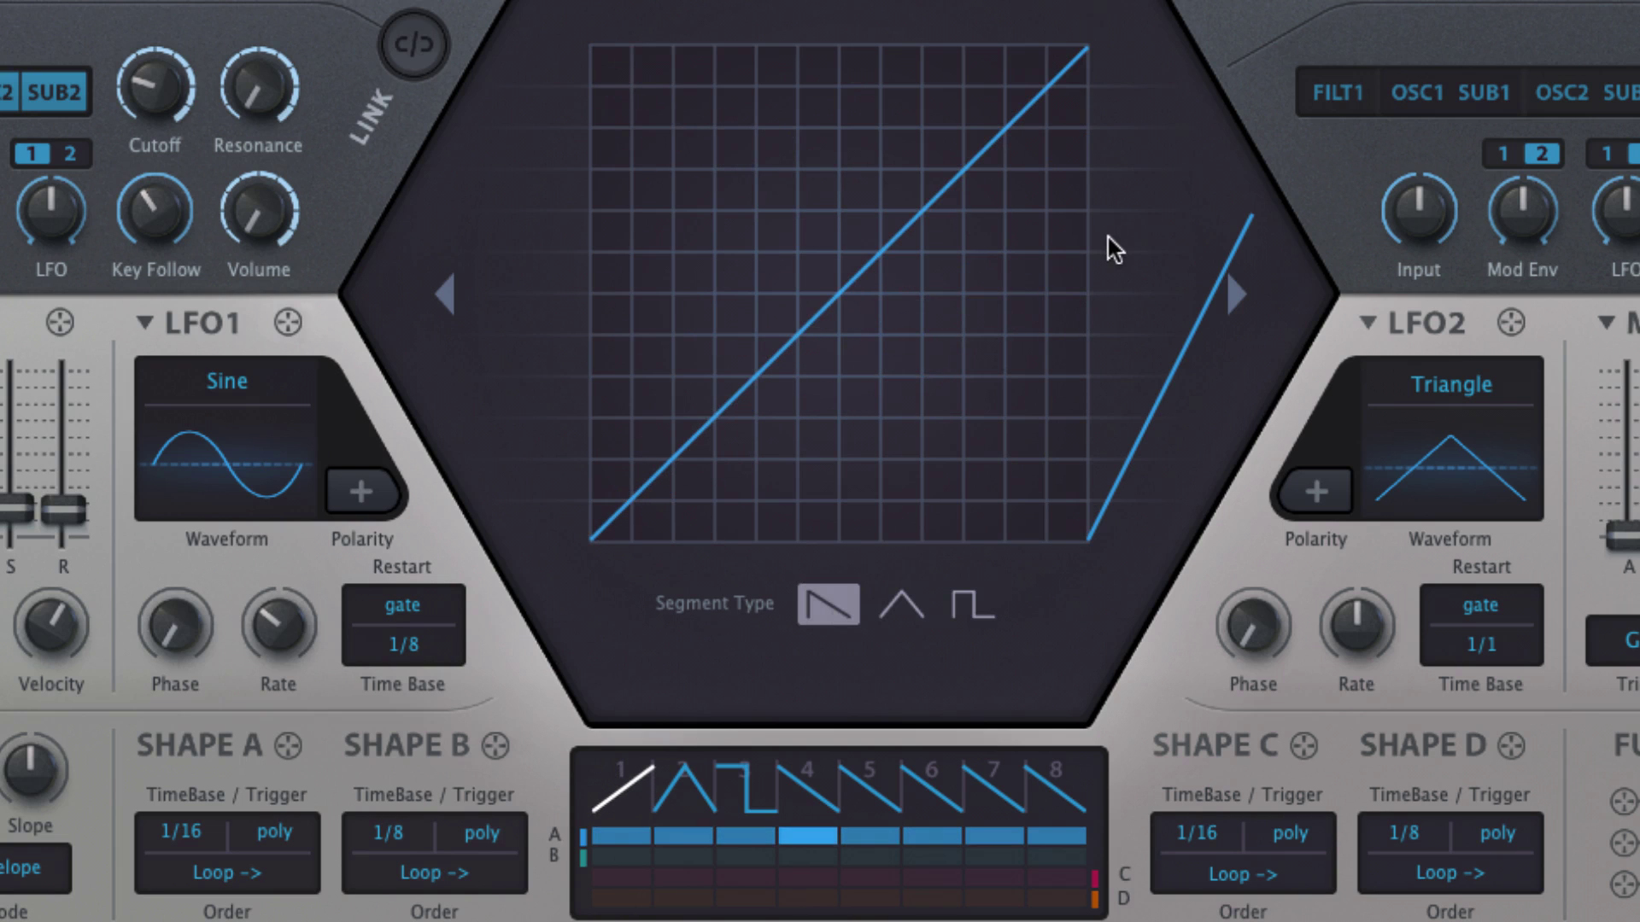
Reshape step 2's triangle into a V and raise step 3's square low level.
click(684, 788)
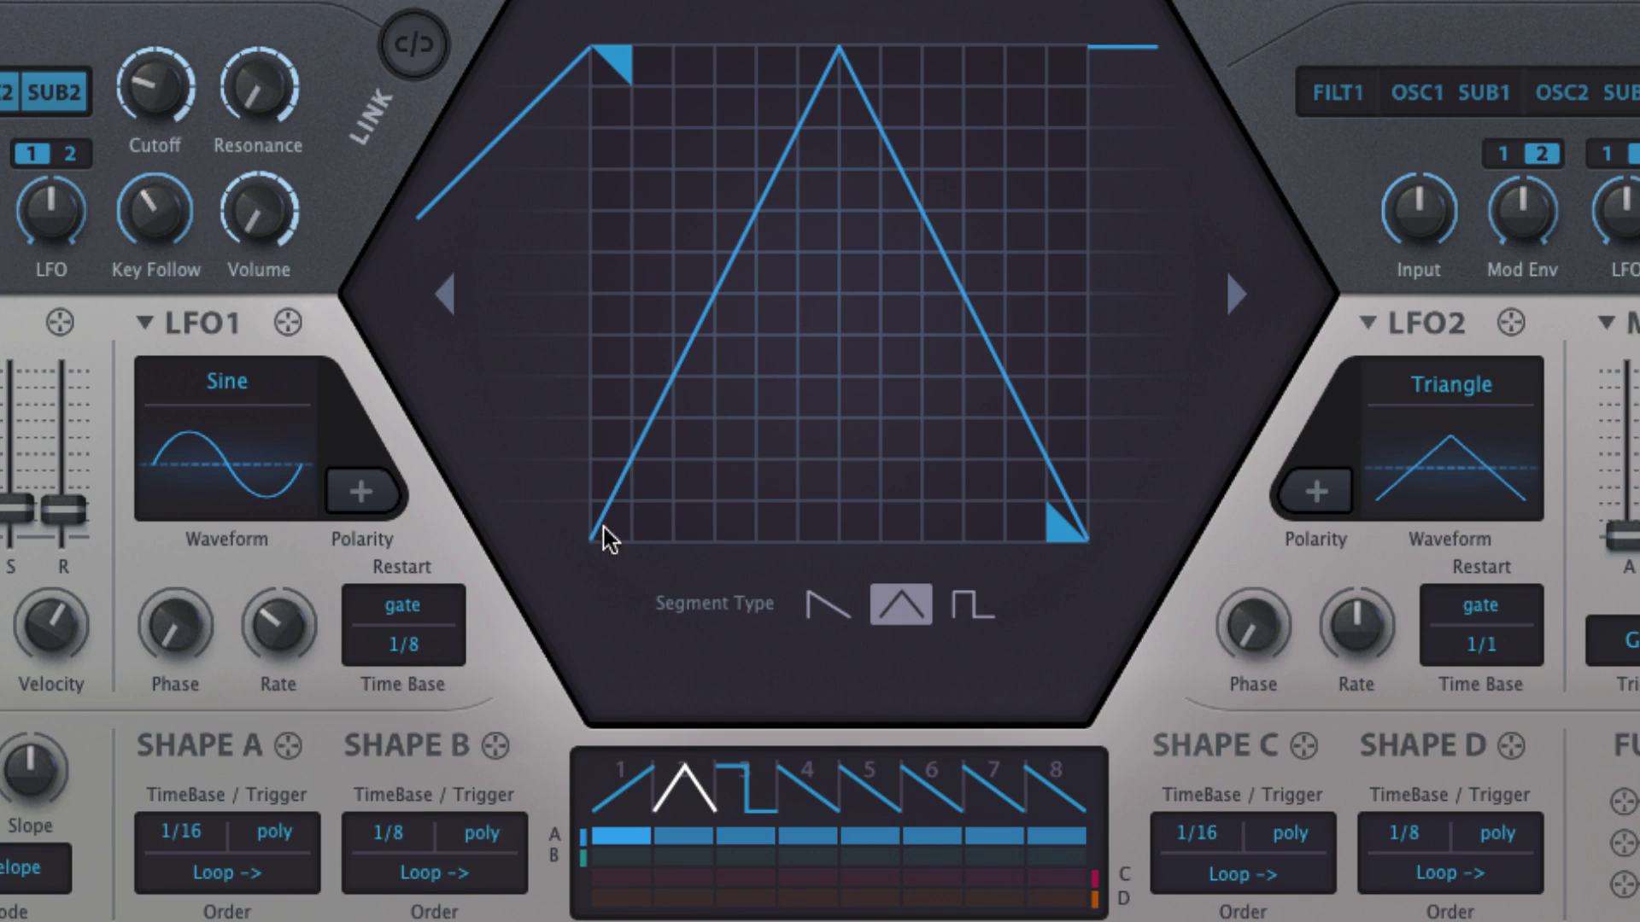
drag(632, 77, 672, 666)
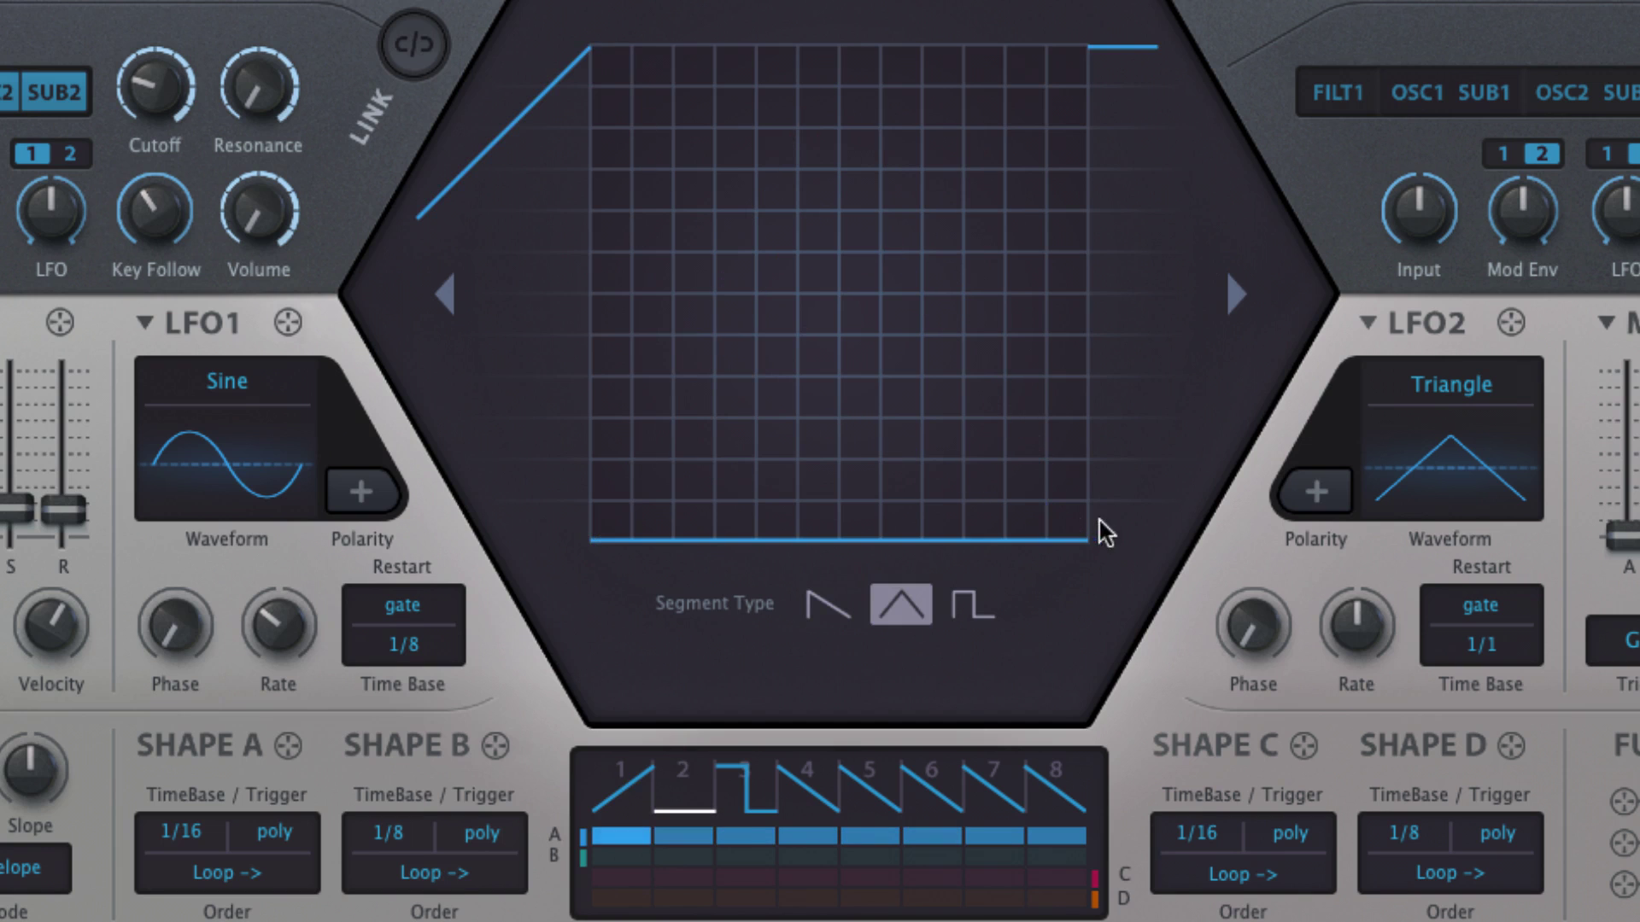
drag(1100, 530, 1089, 47)
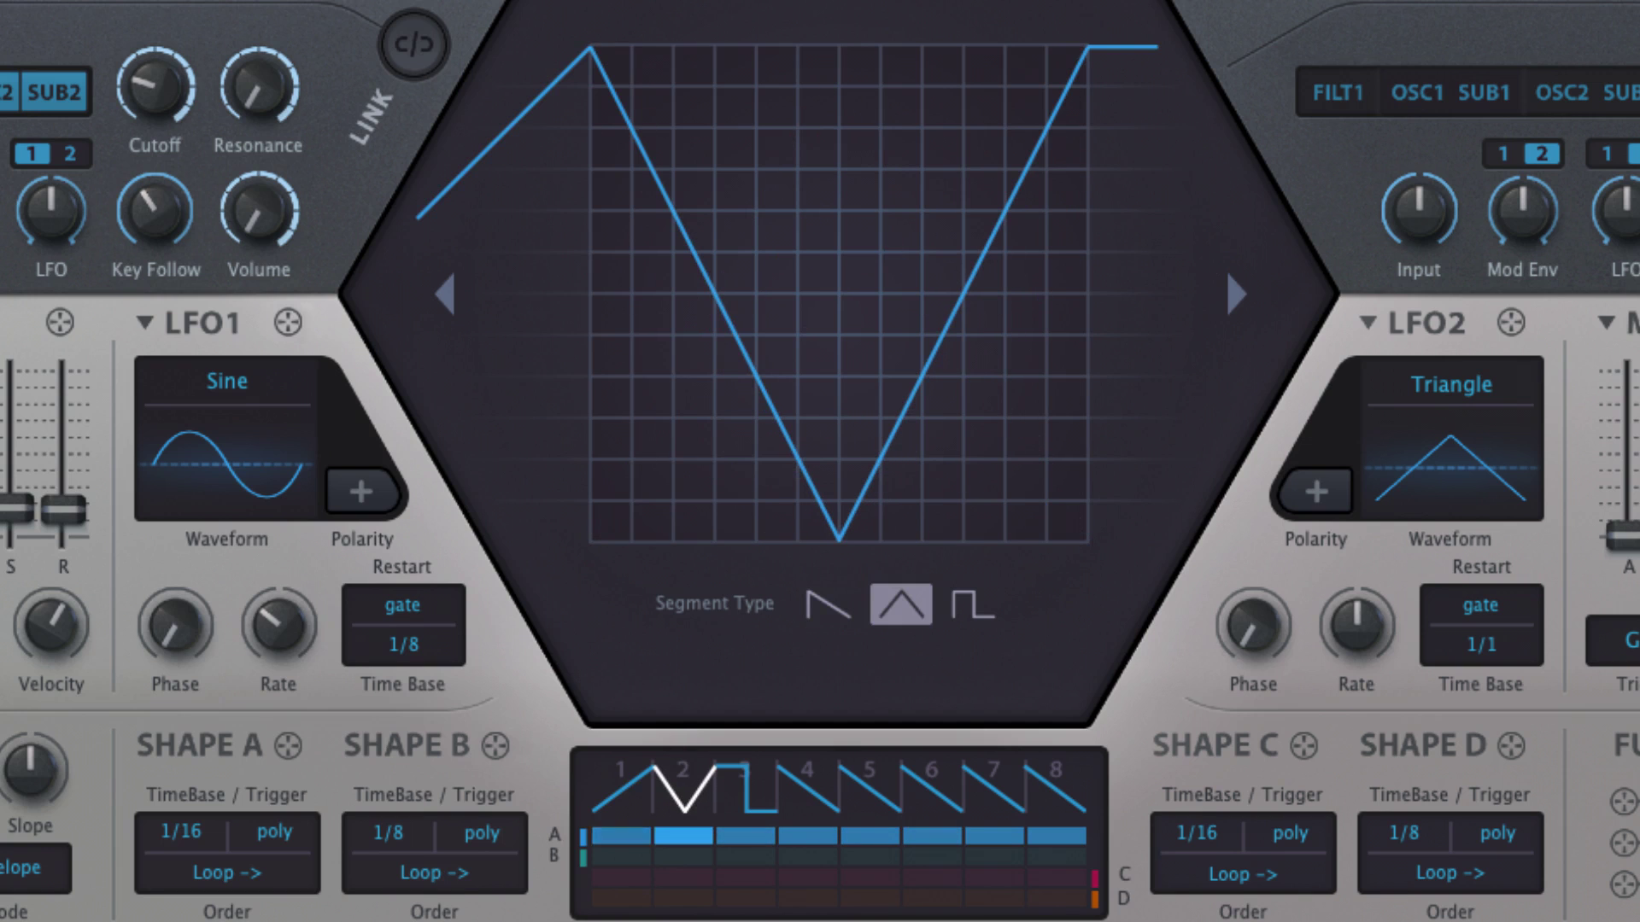
click(765, 813)
drag(1066, 540, 1075, 369)
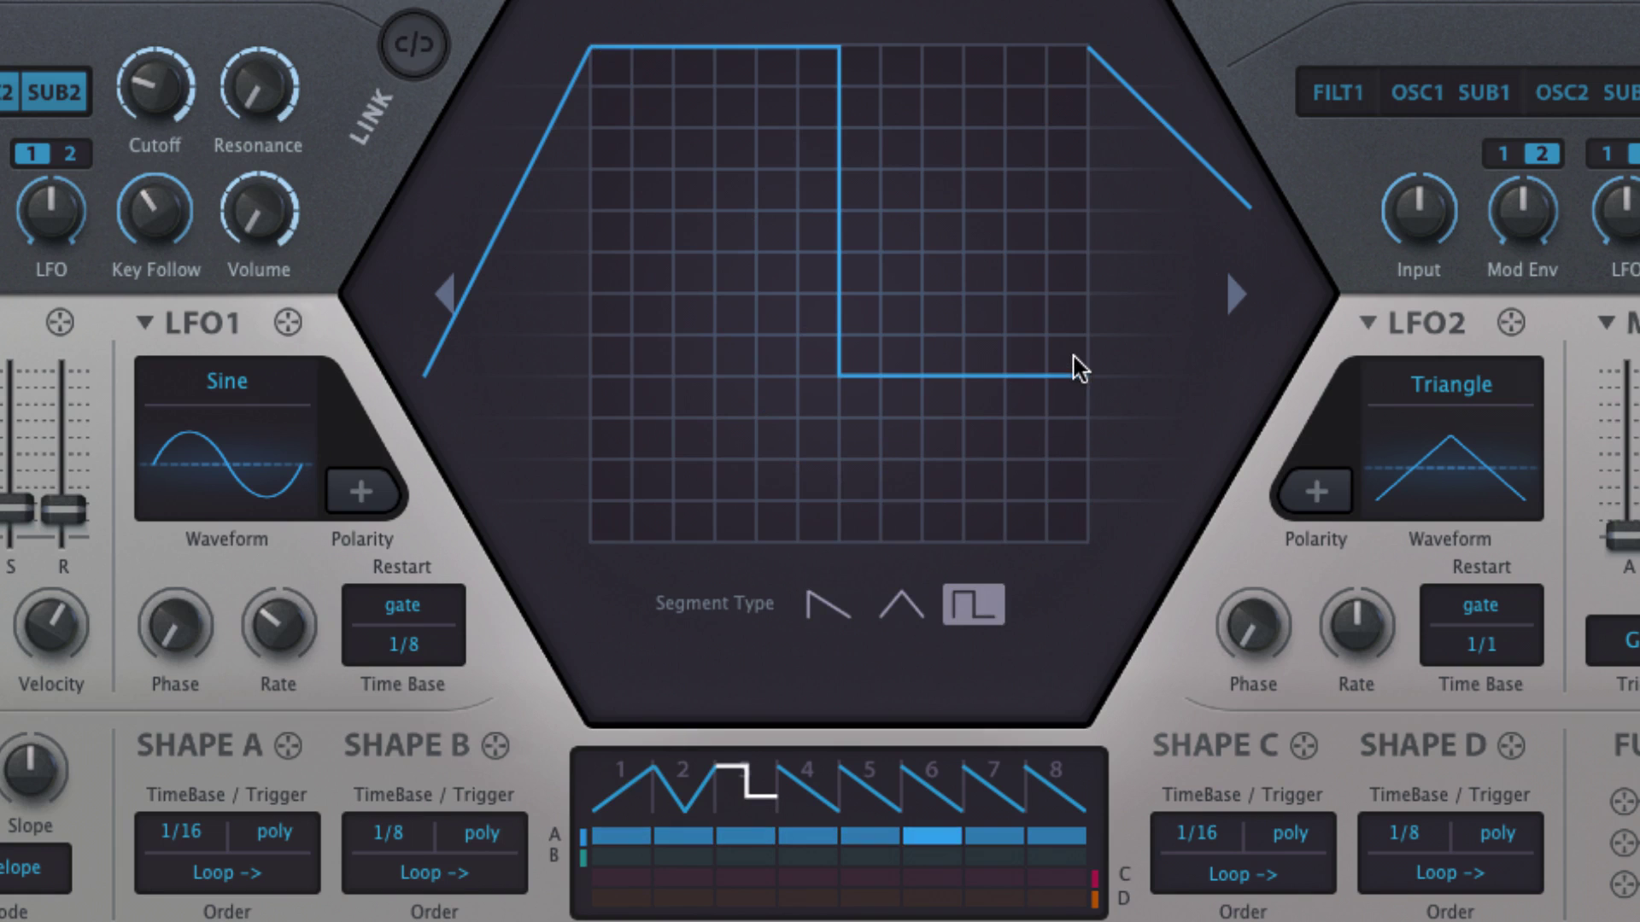
Curve step 1's ramp, shift step 3's square drop point, and curve step 2's sides.
click(630, 807)
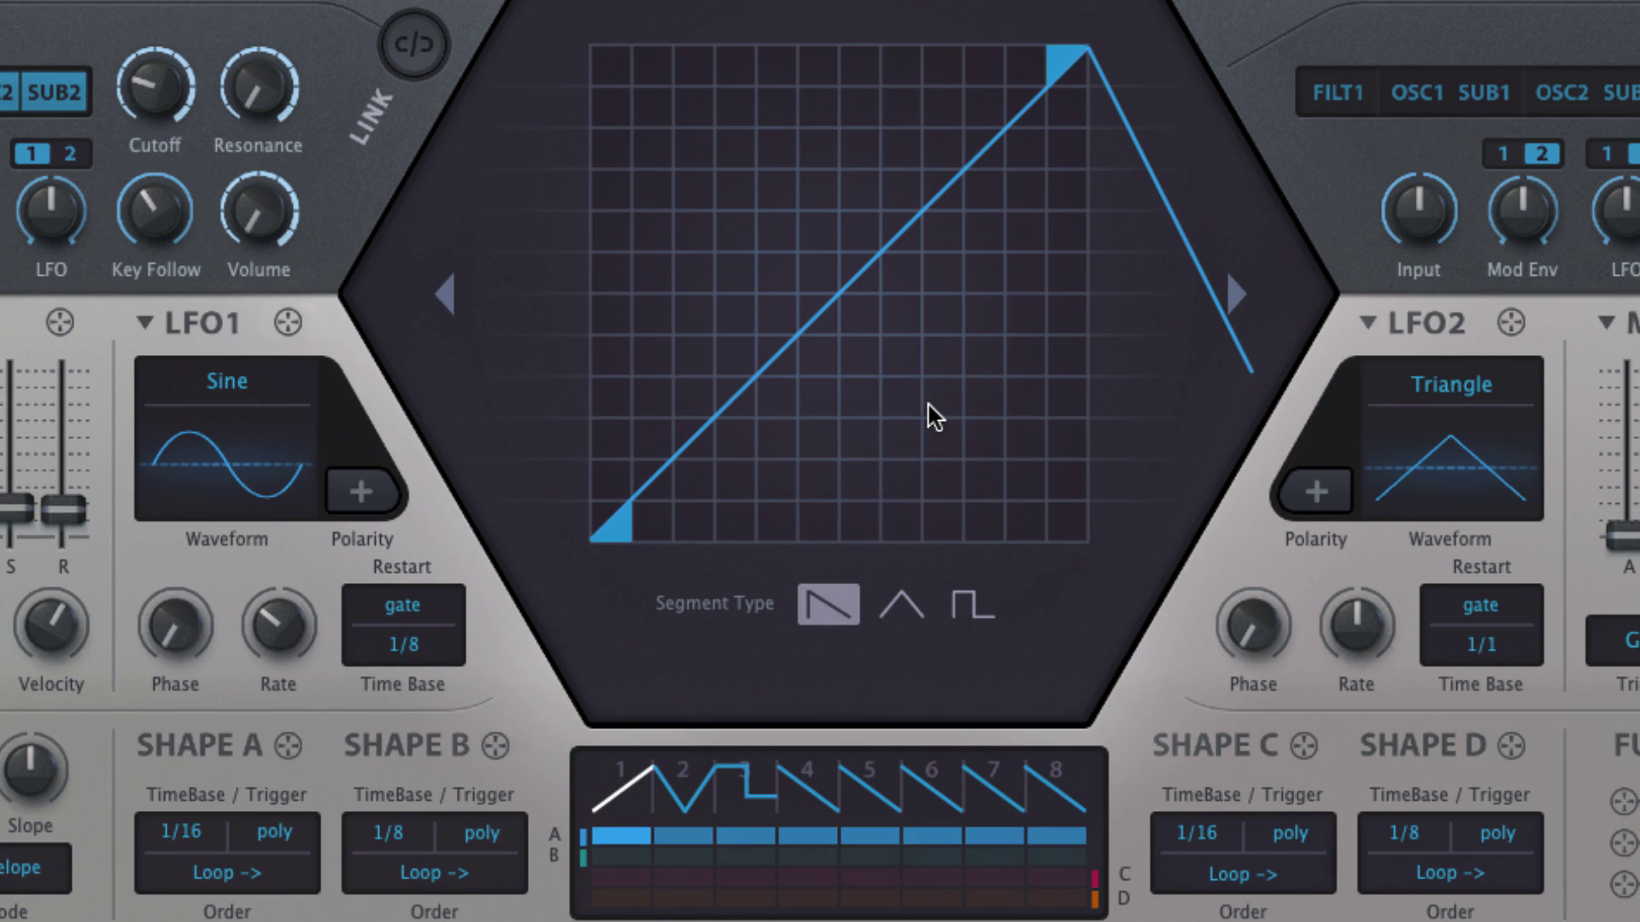
drag(935, 418, 1043, 677)
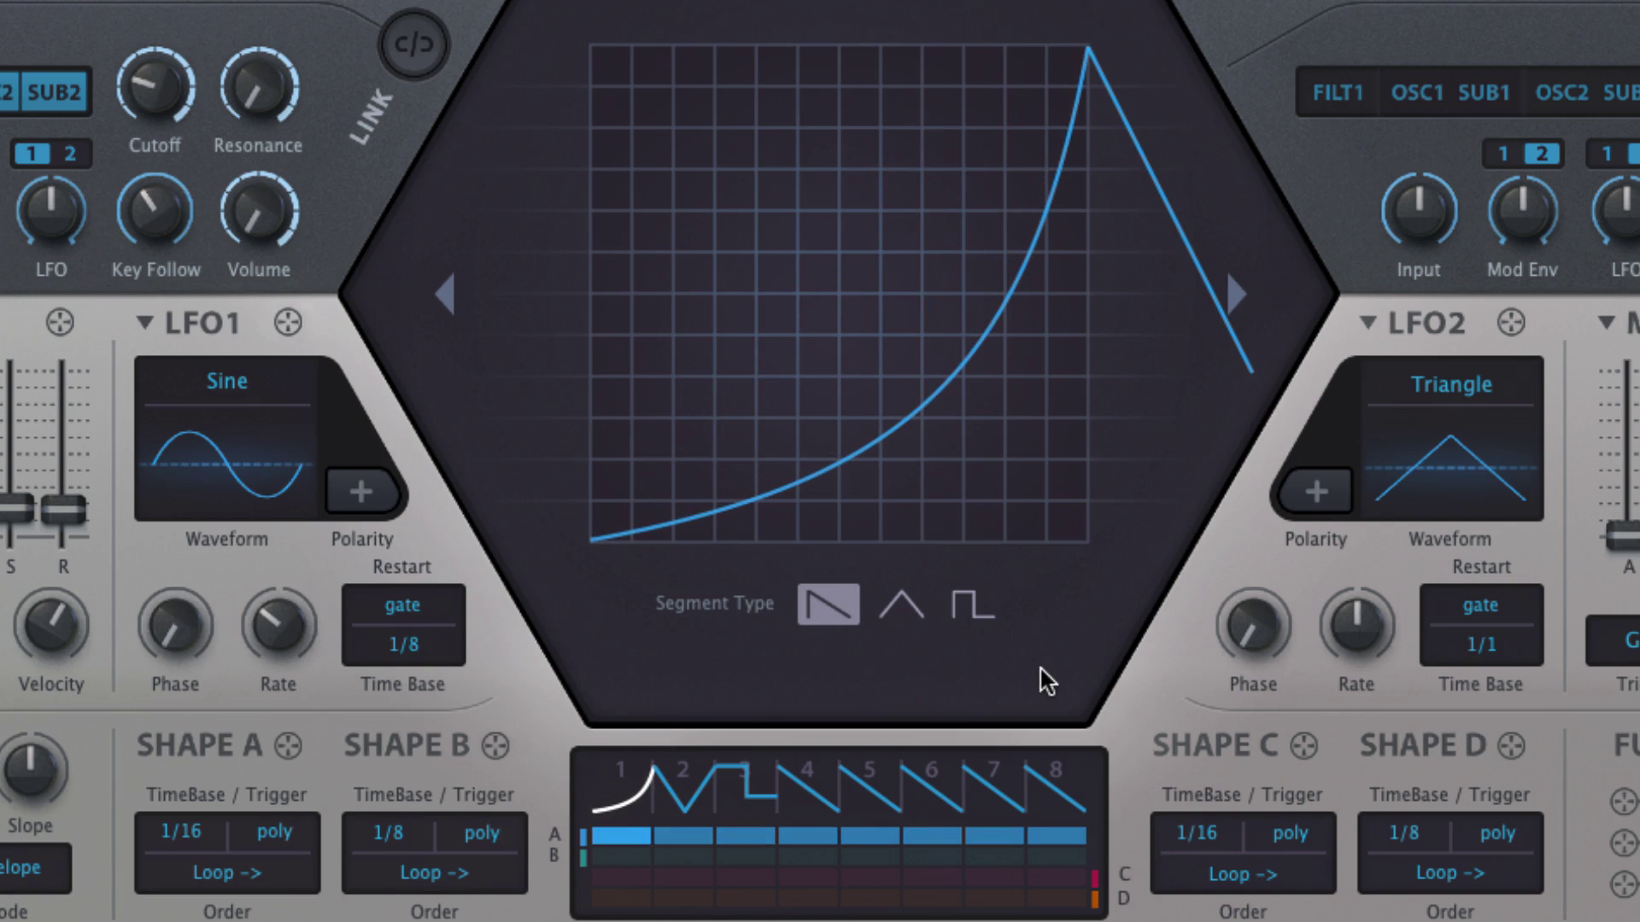
click(758, 795)
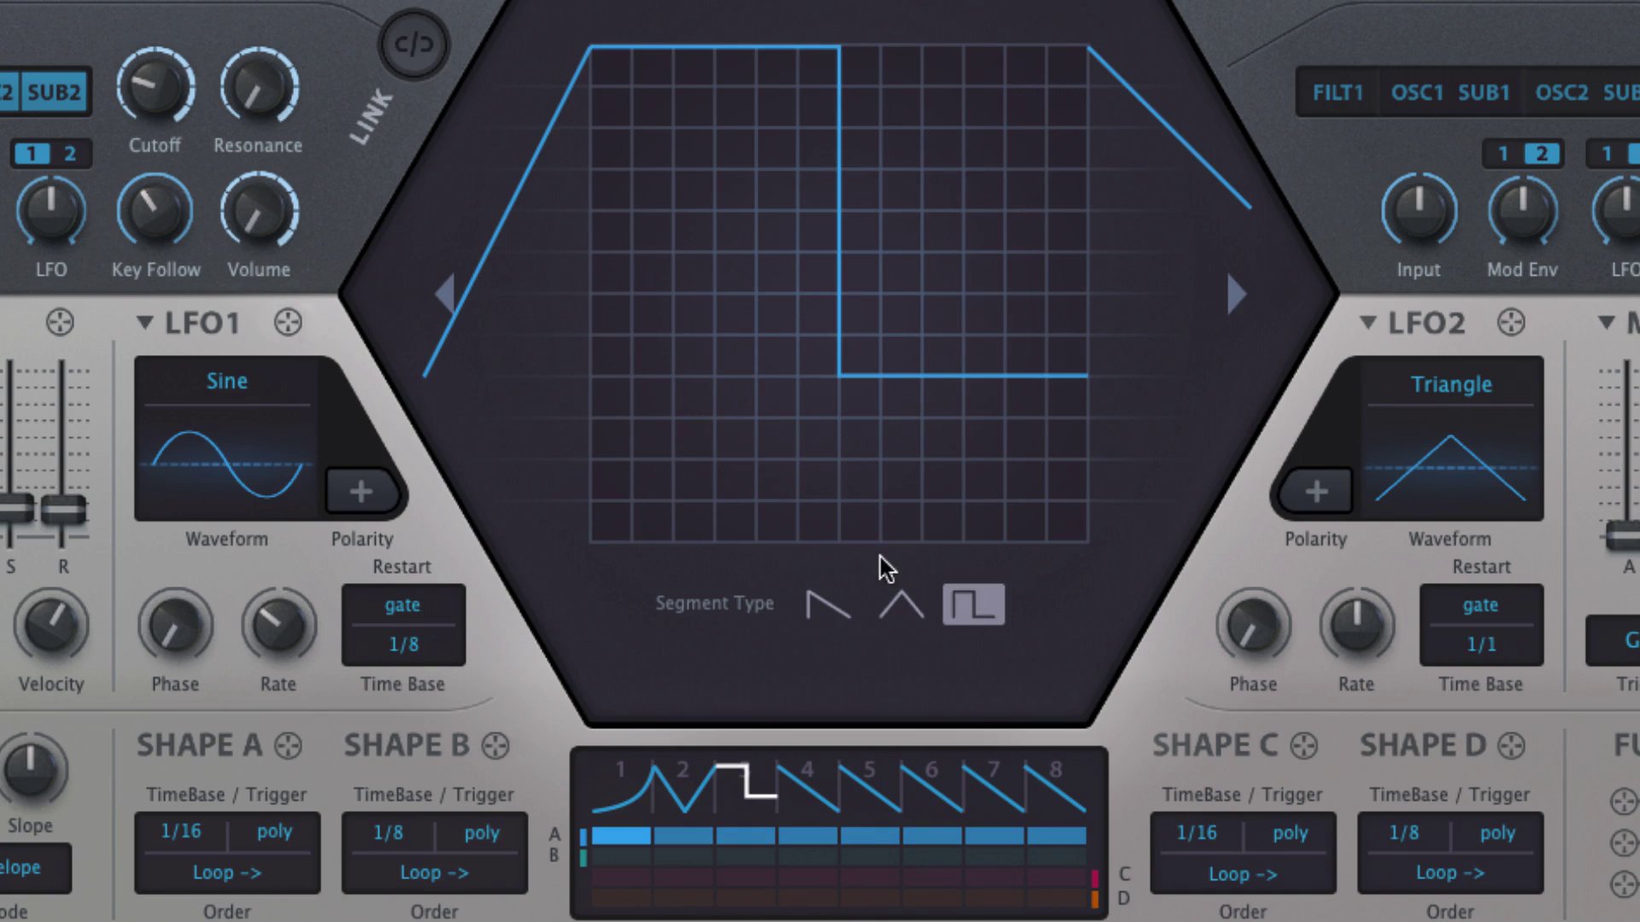
drag(883, 525, 884, 745)
click(695, 781)
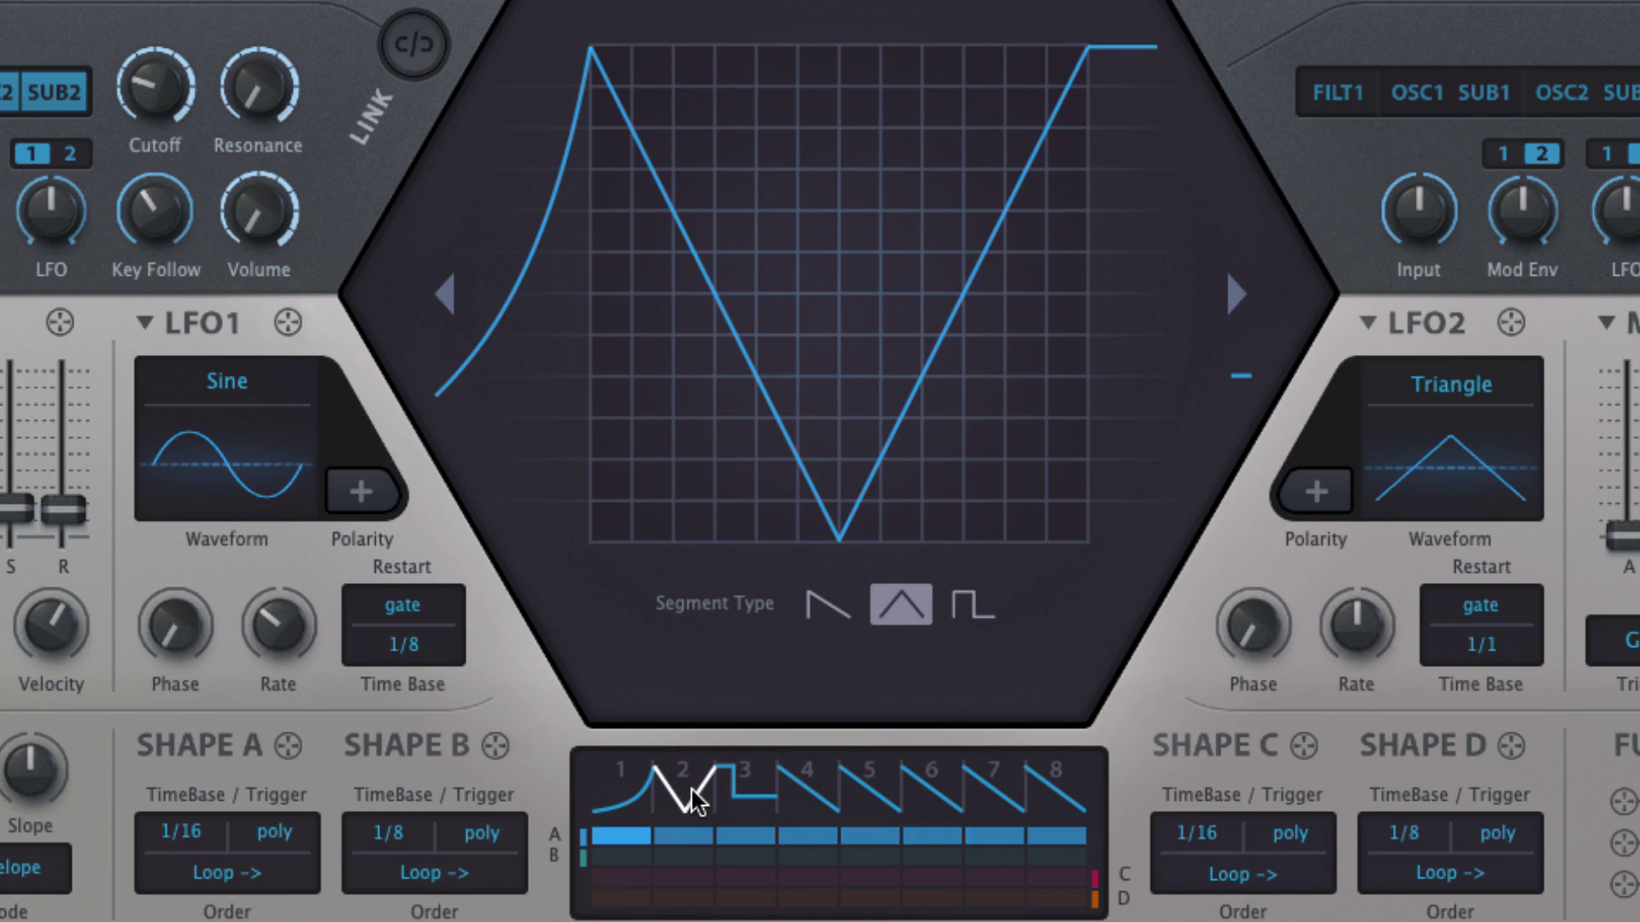
drag(971, 454, 996, 11)
Straighten step 1's curve, reset step 2 to a straight V, and reload step 1.
click(621, 790)
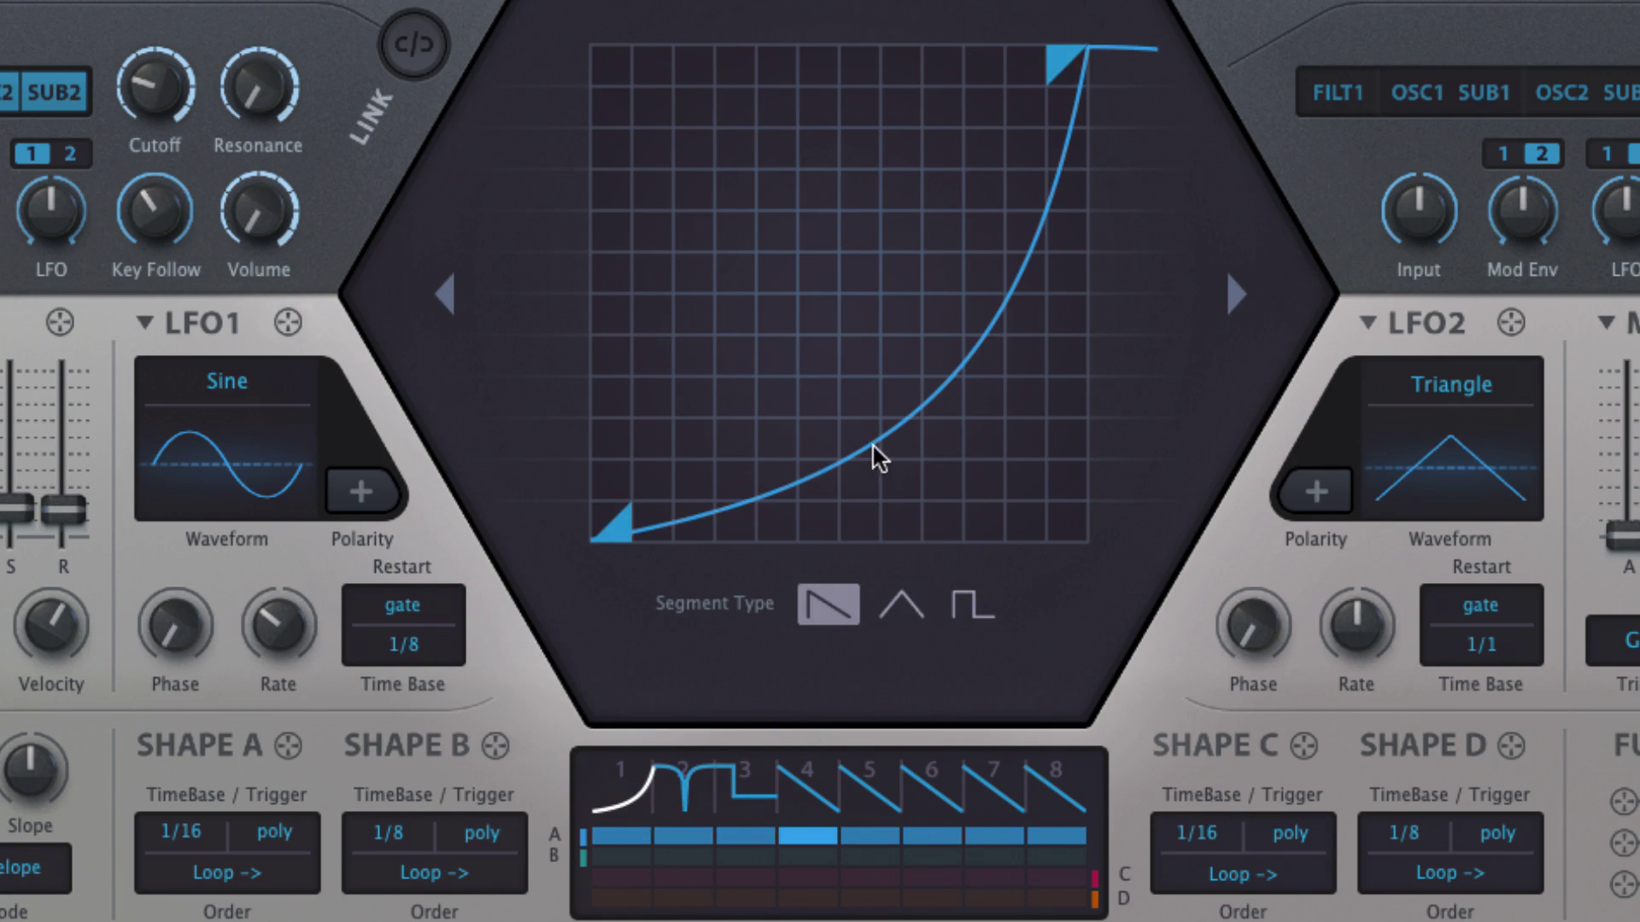
drag(873, 448, 853, 150)
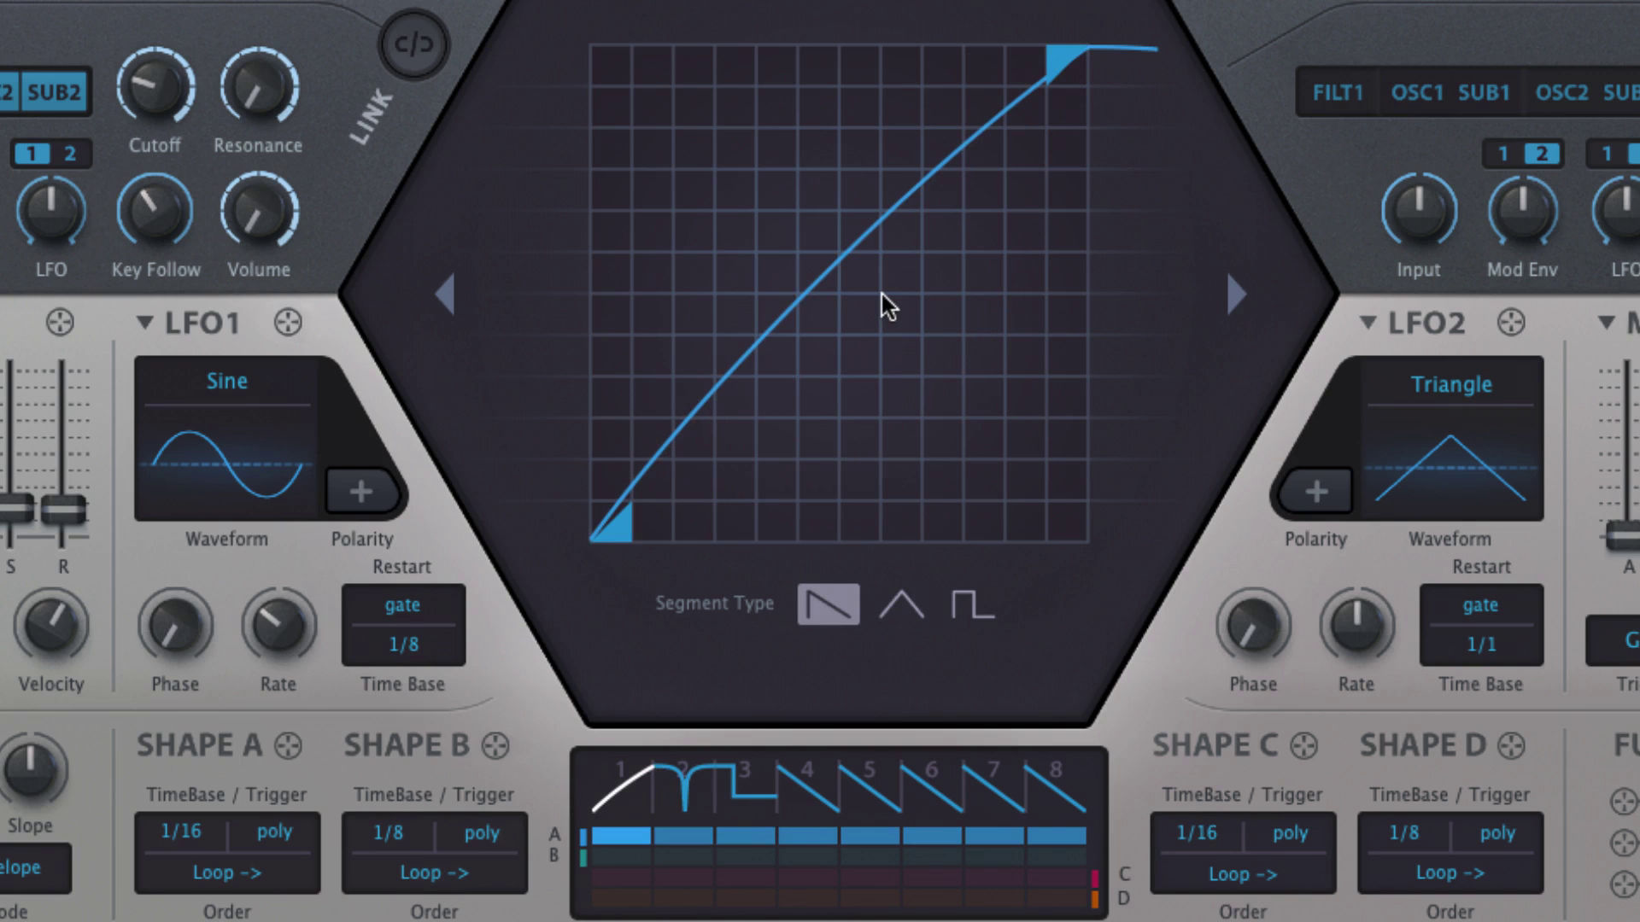
click(688, 790)
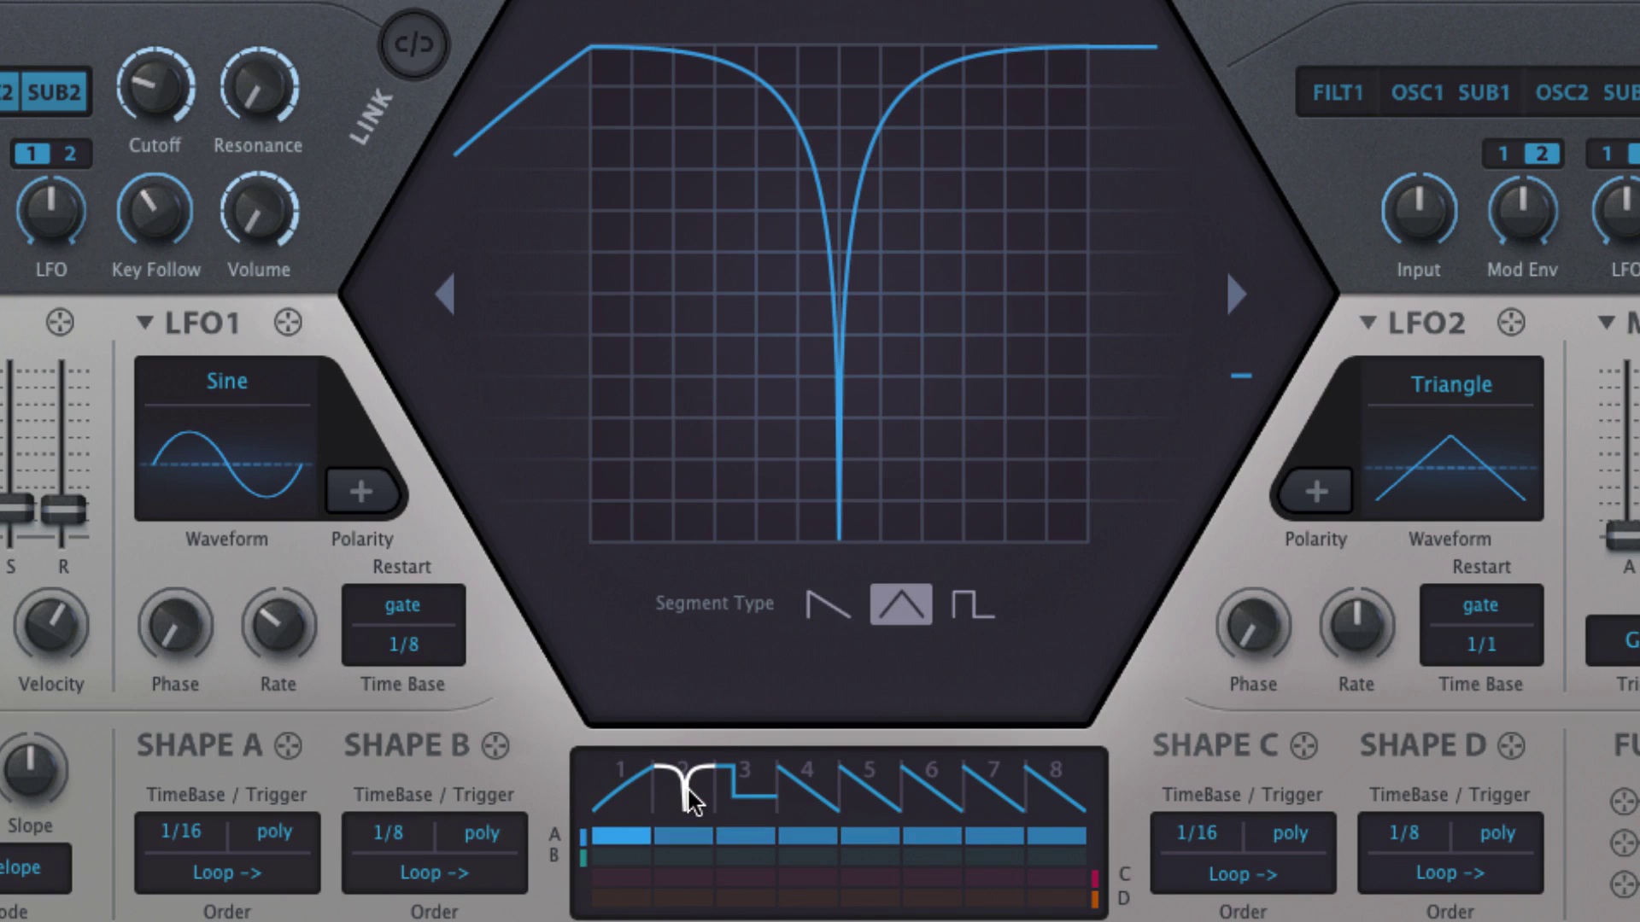
double_click(956, 369)
click(746, 790)
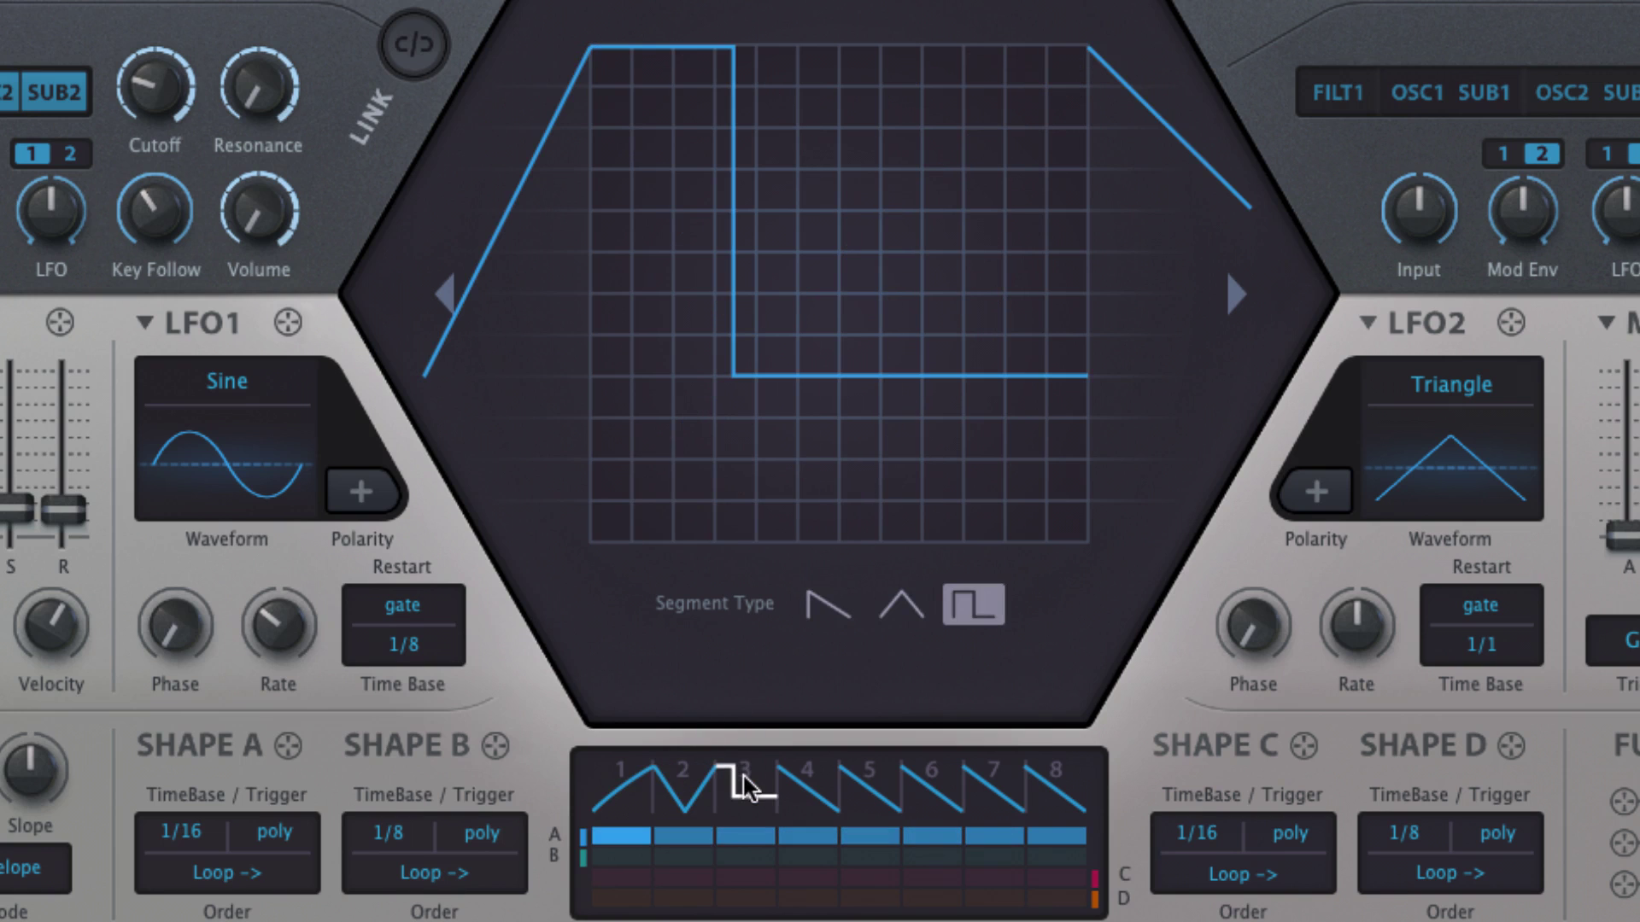
click(628, 802)
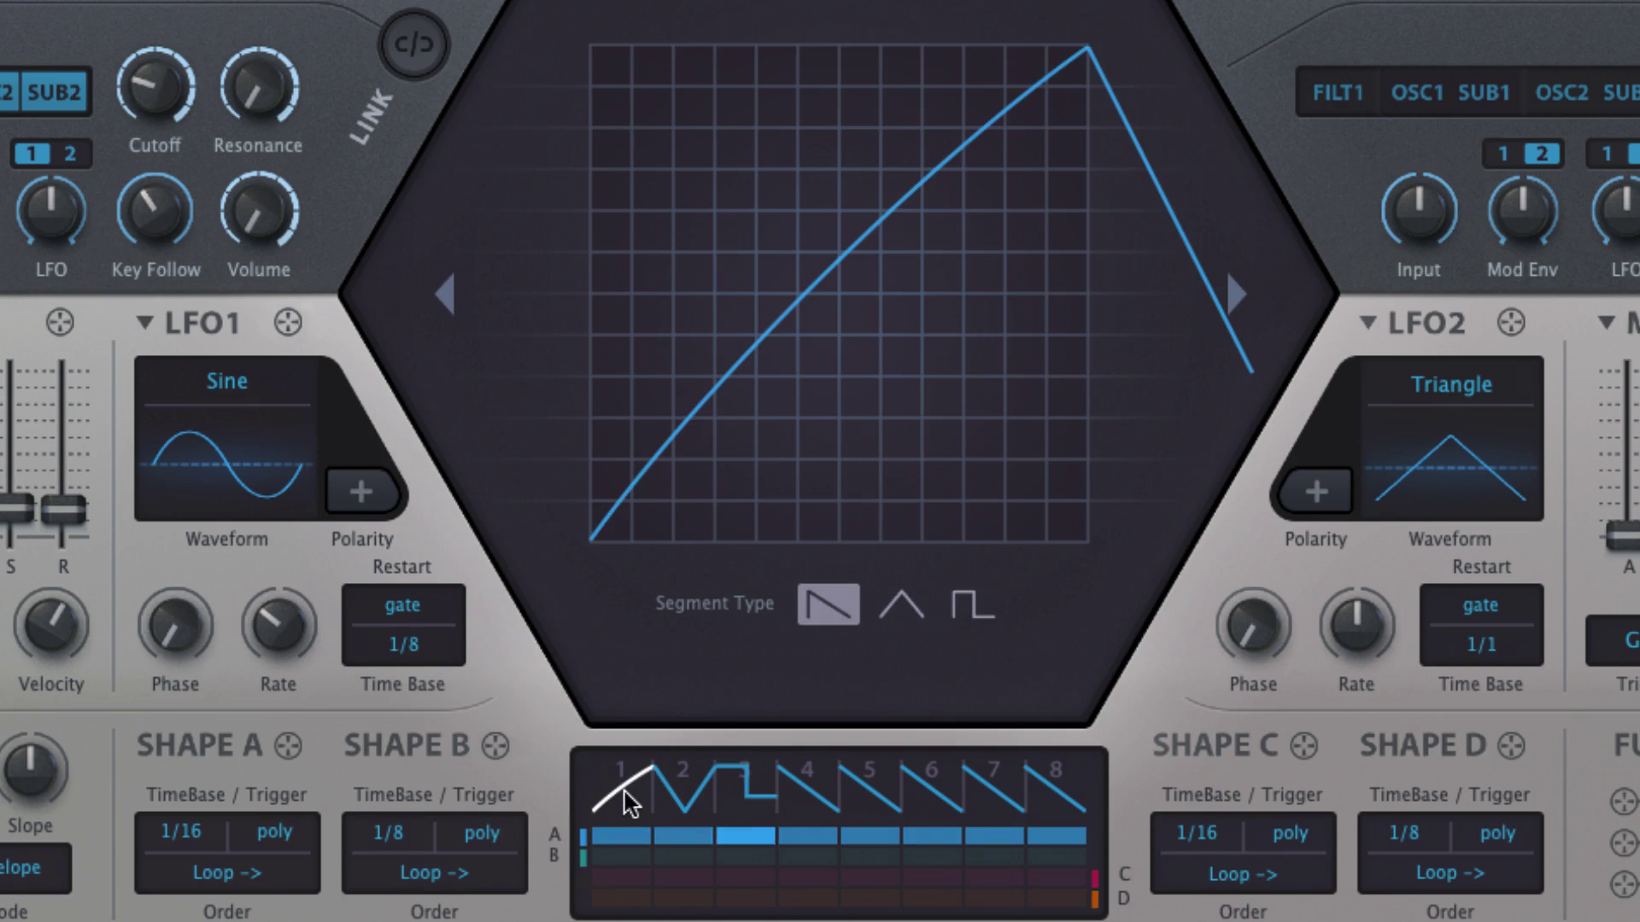
Straighten step 1's curved rising line.
double_click(866, 427)
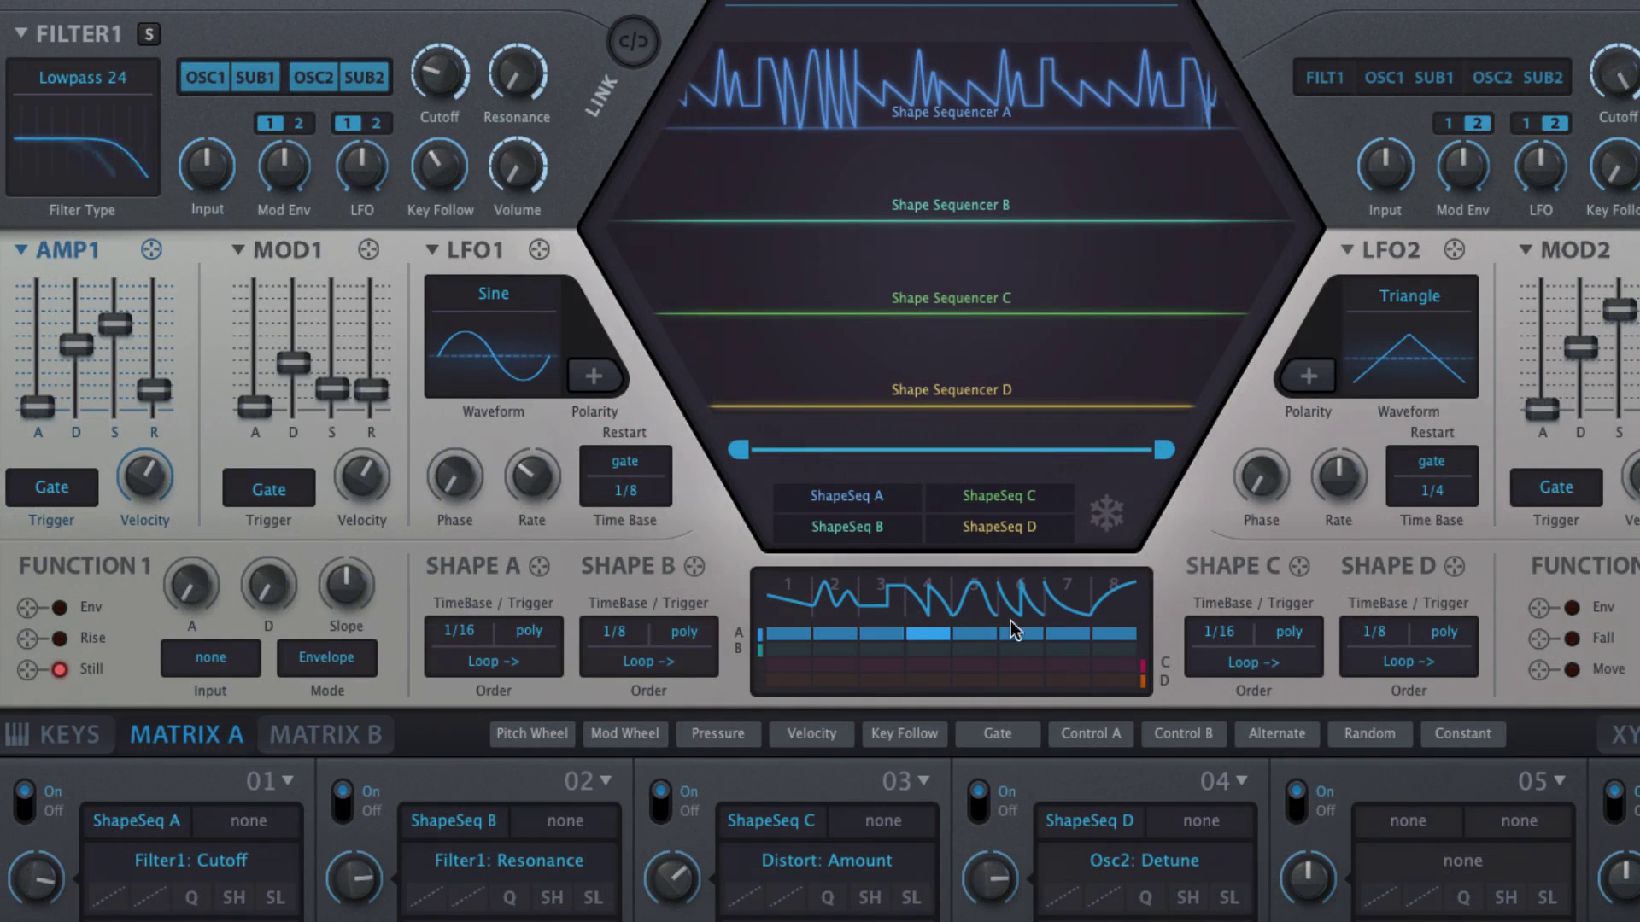
Turn off lane A steps 3 and 6, then turn on lane B steps 2, 3, 5, 7, 8.
click(881, 634)
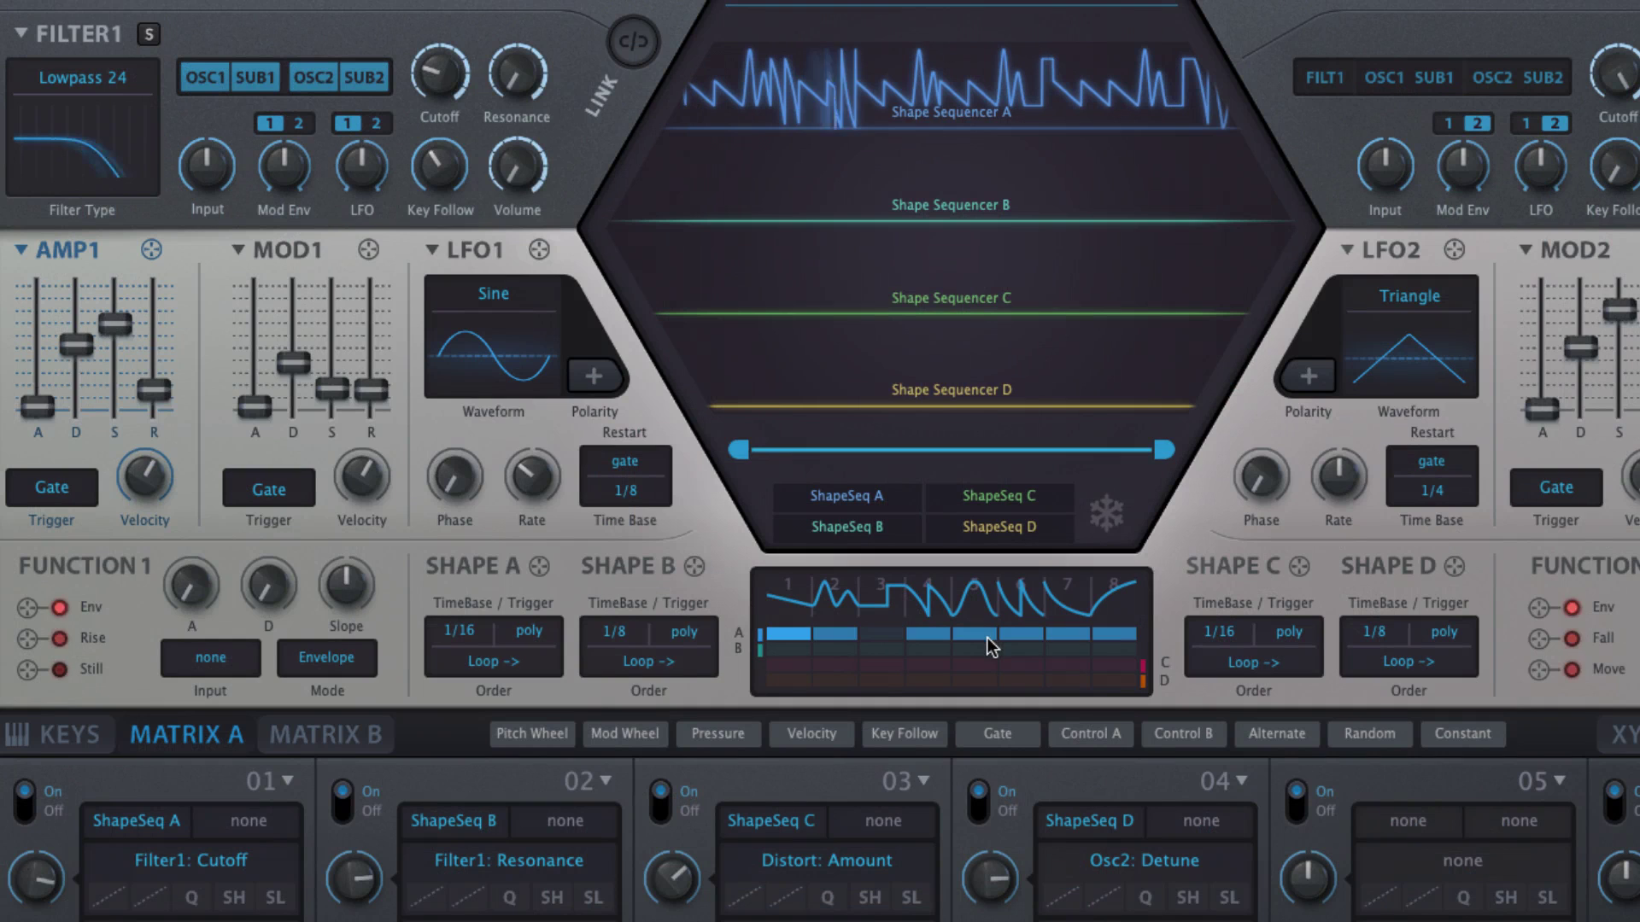
click(1027, 636)
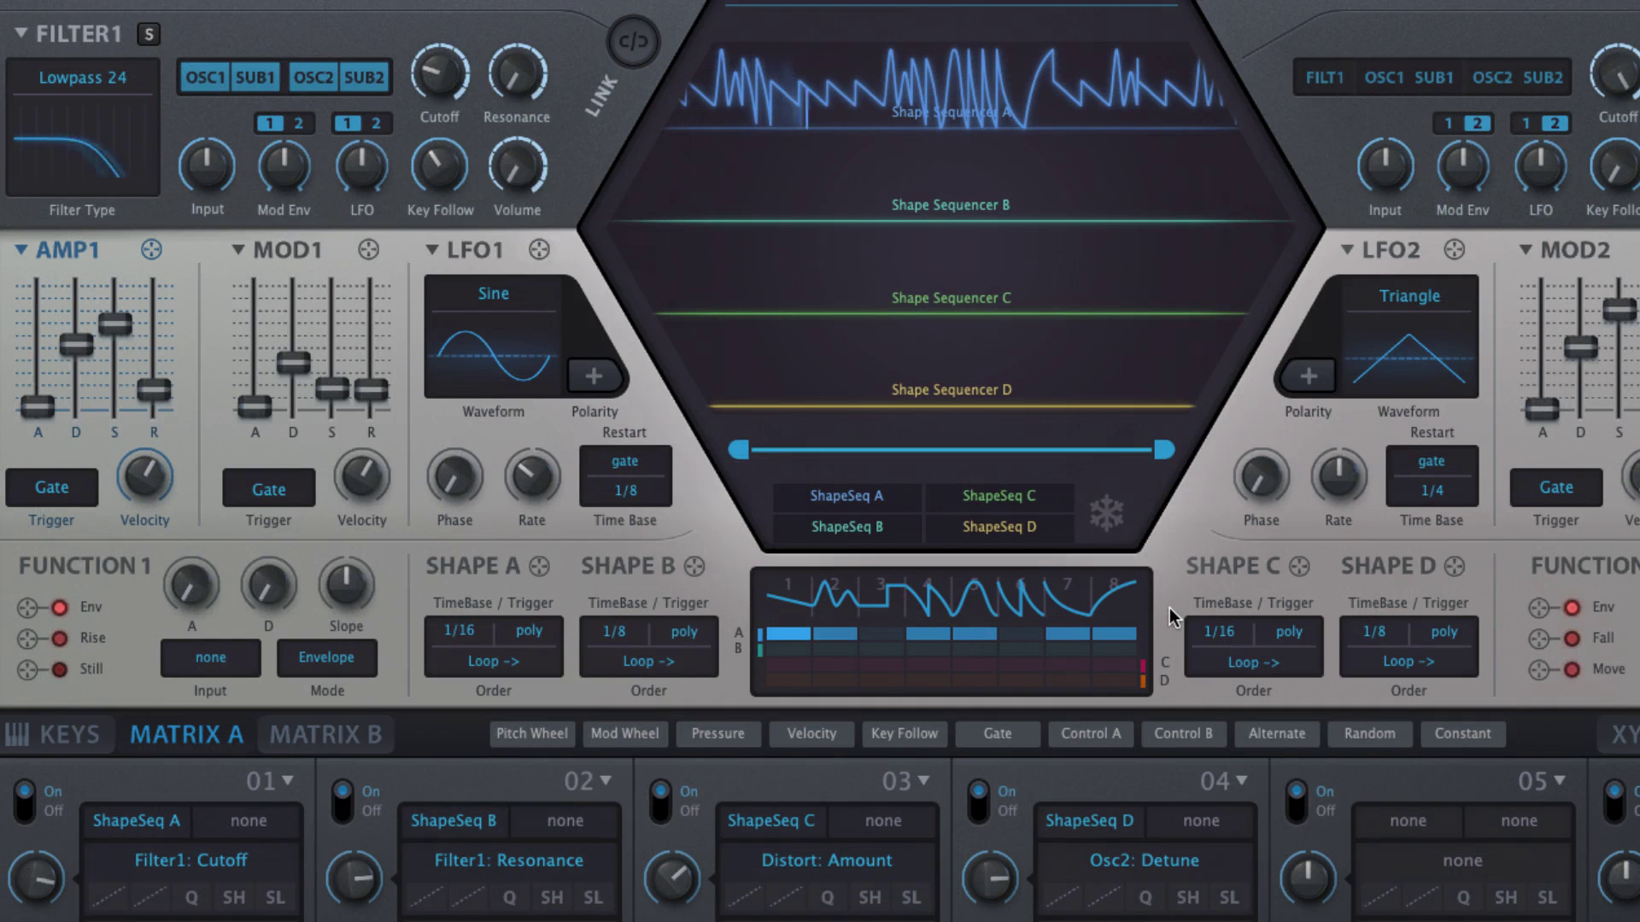
drag(833, 649, 874, 649)
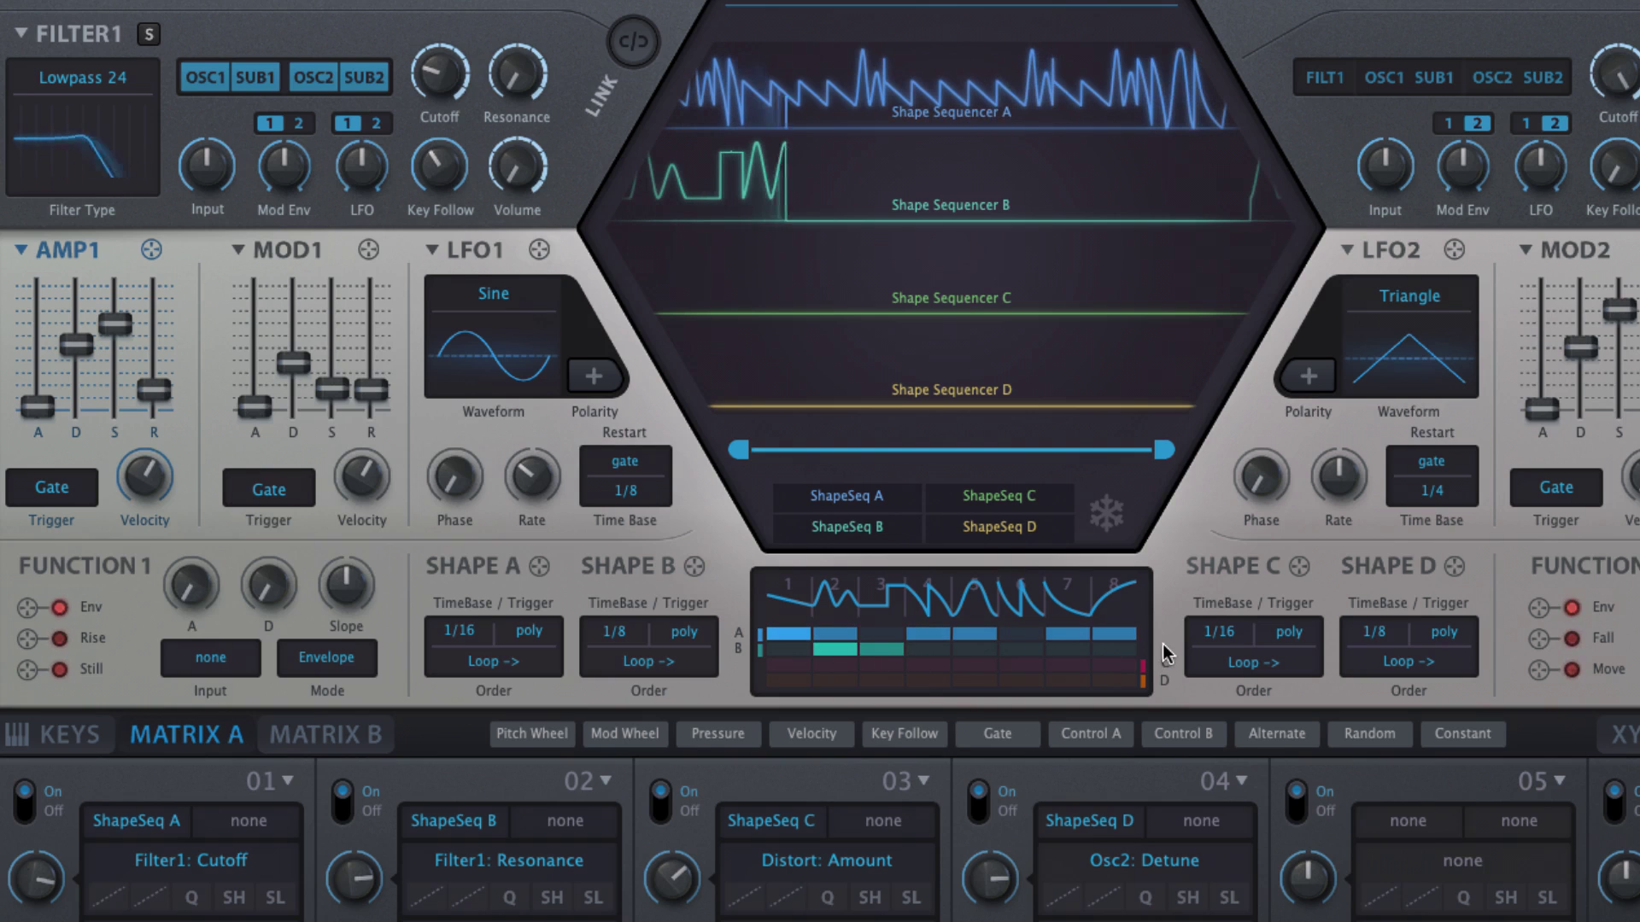
click(972, 649)
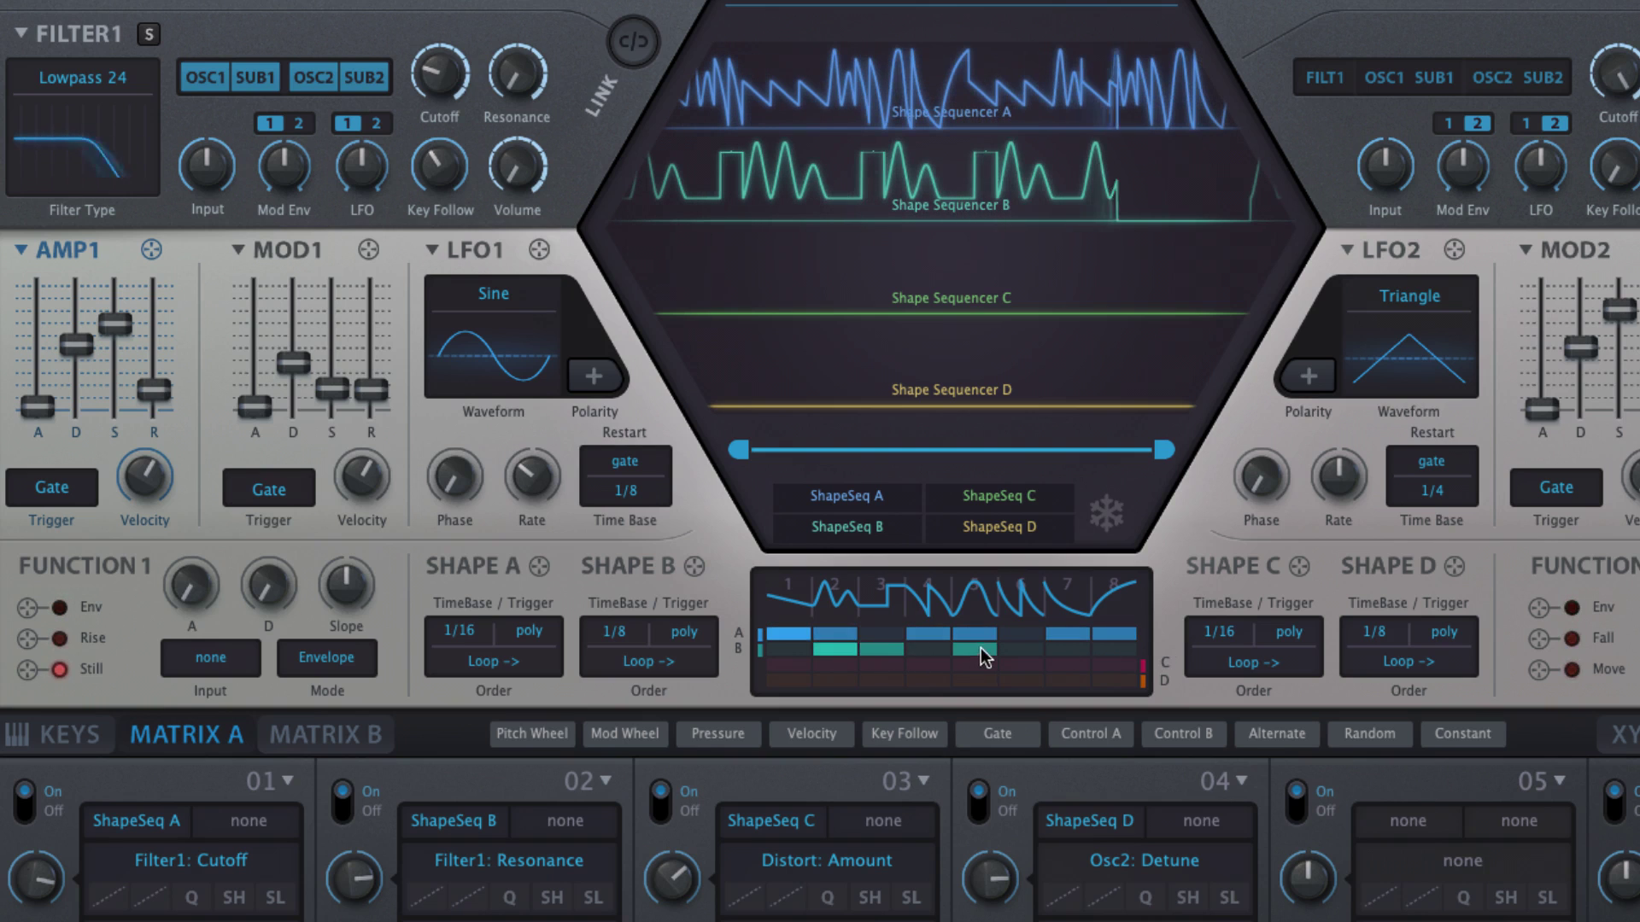
click(1057, 649)
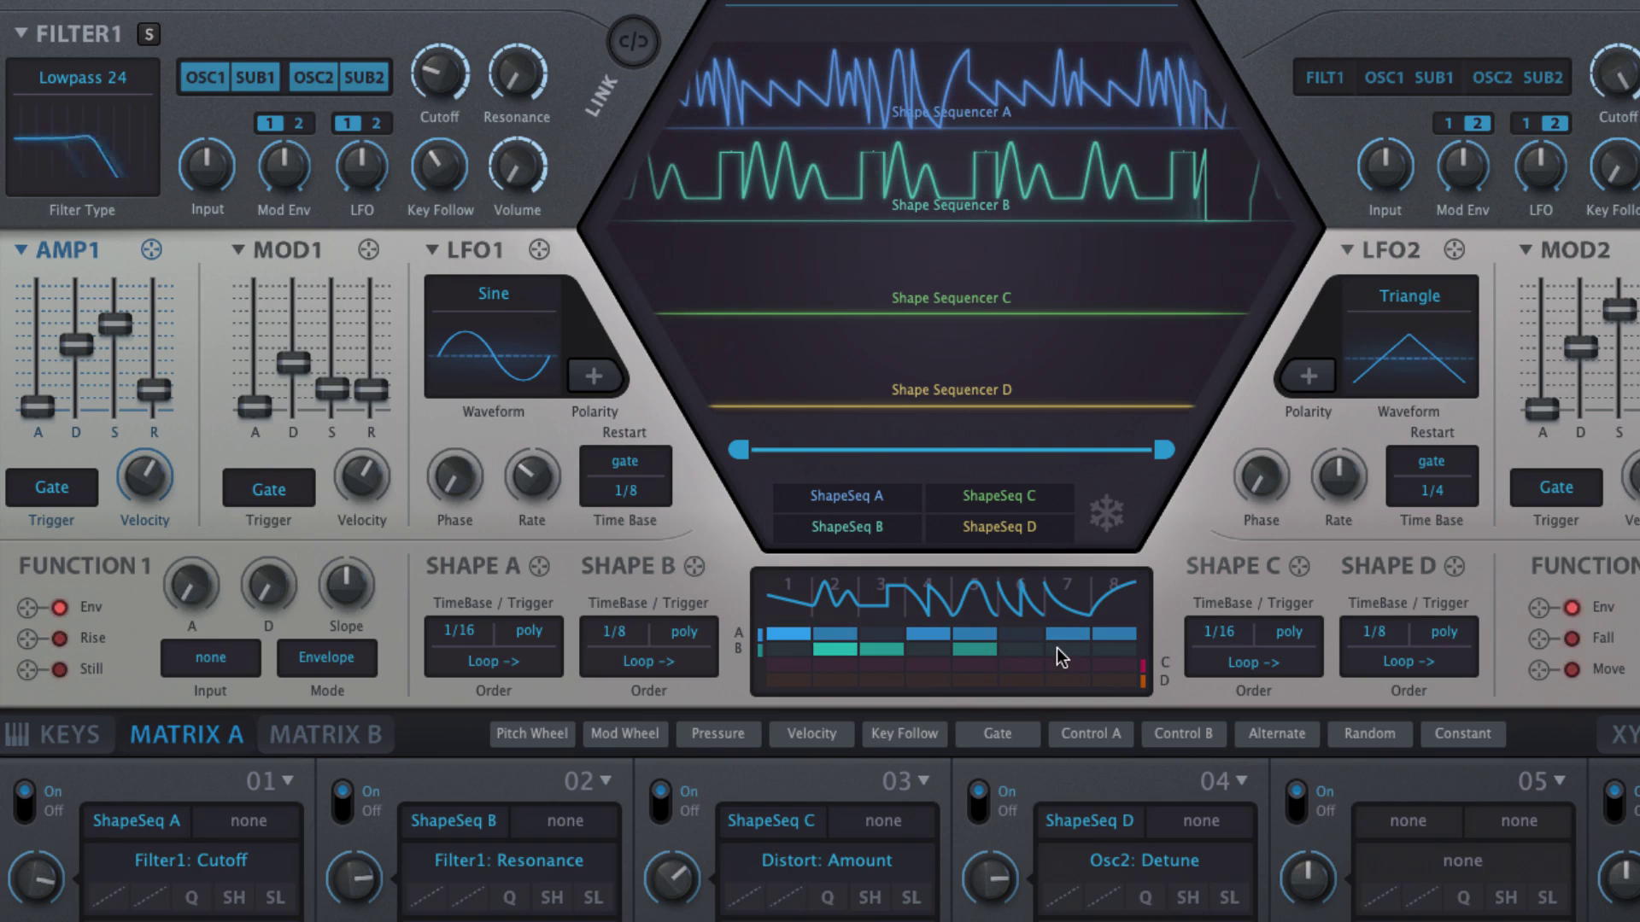
click(1109, 649)
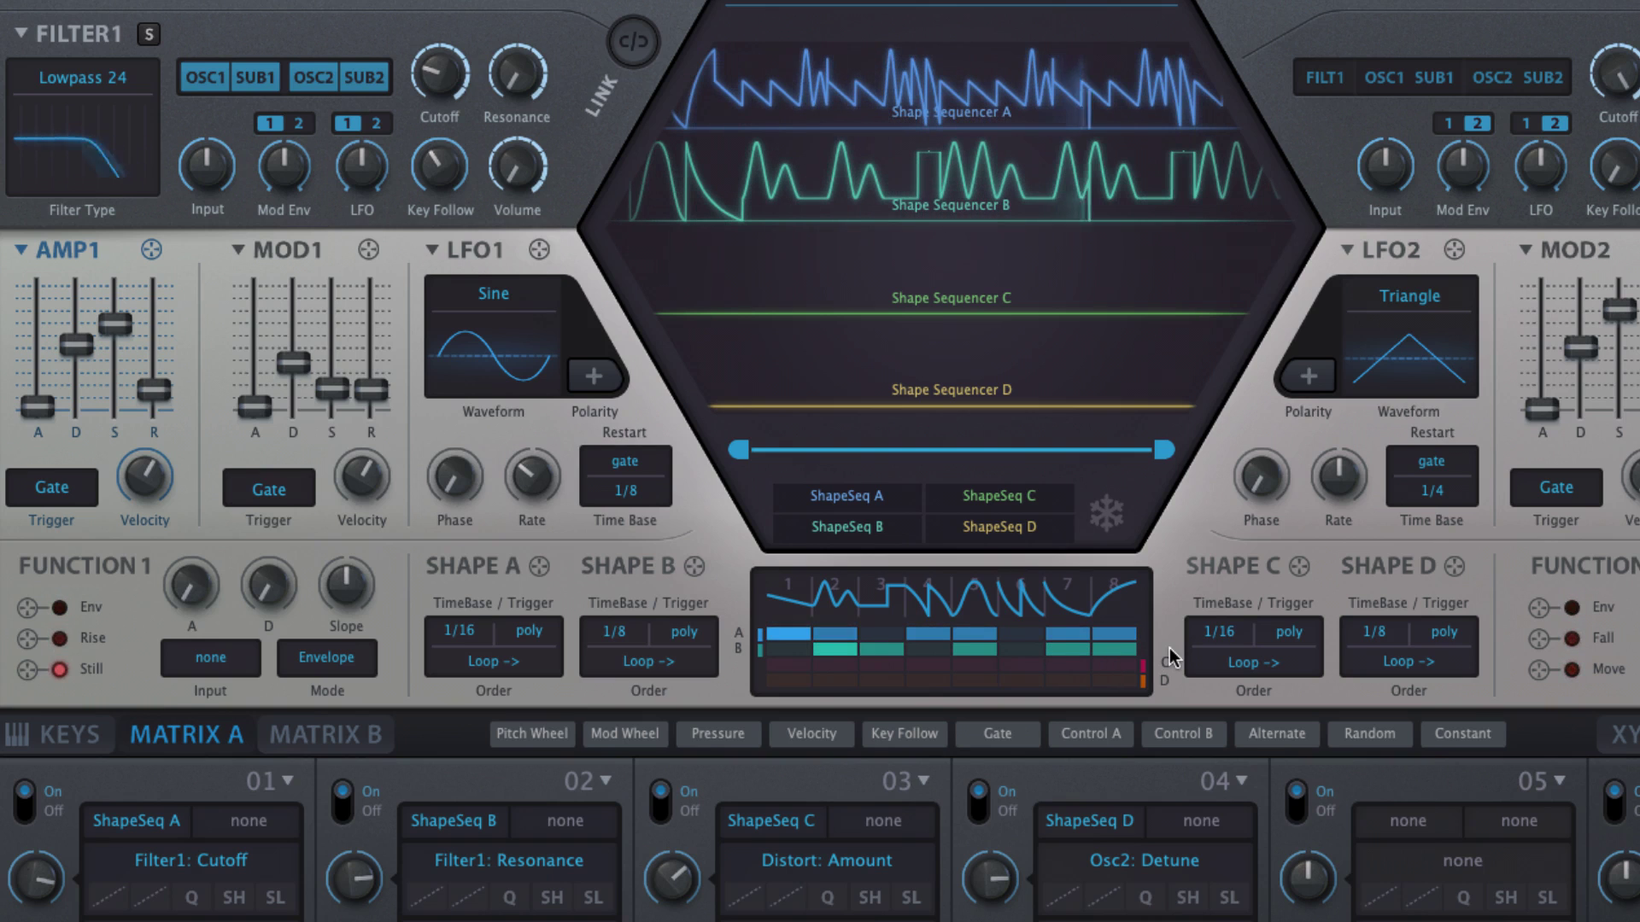
Turn on lane C steps 1, 2, 4, 6 and 7.
click(796, 665)
click(833, 664)
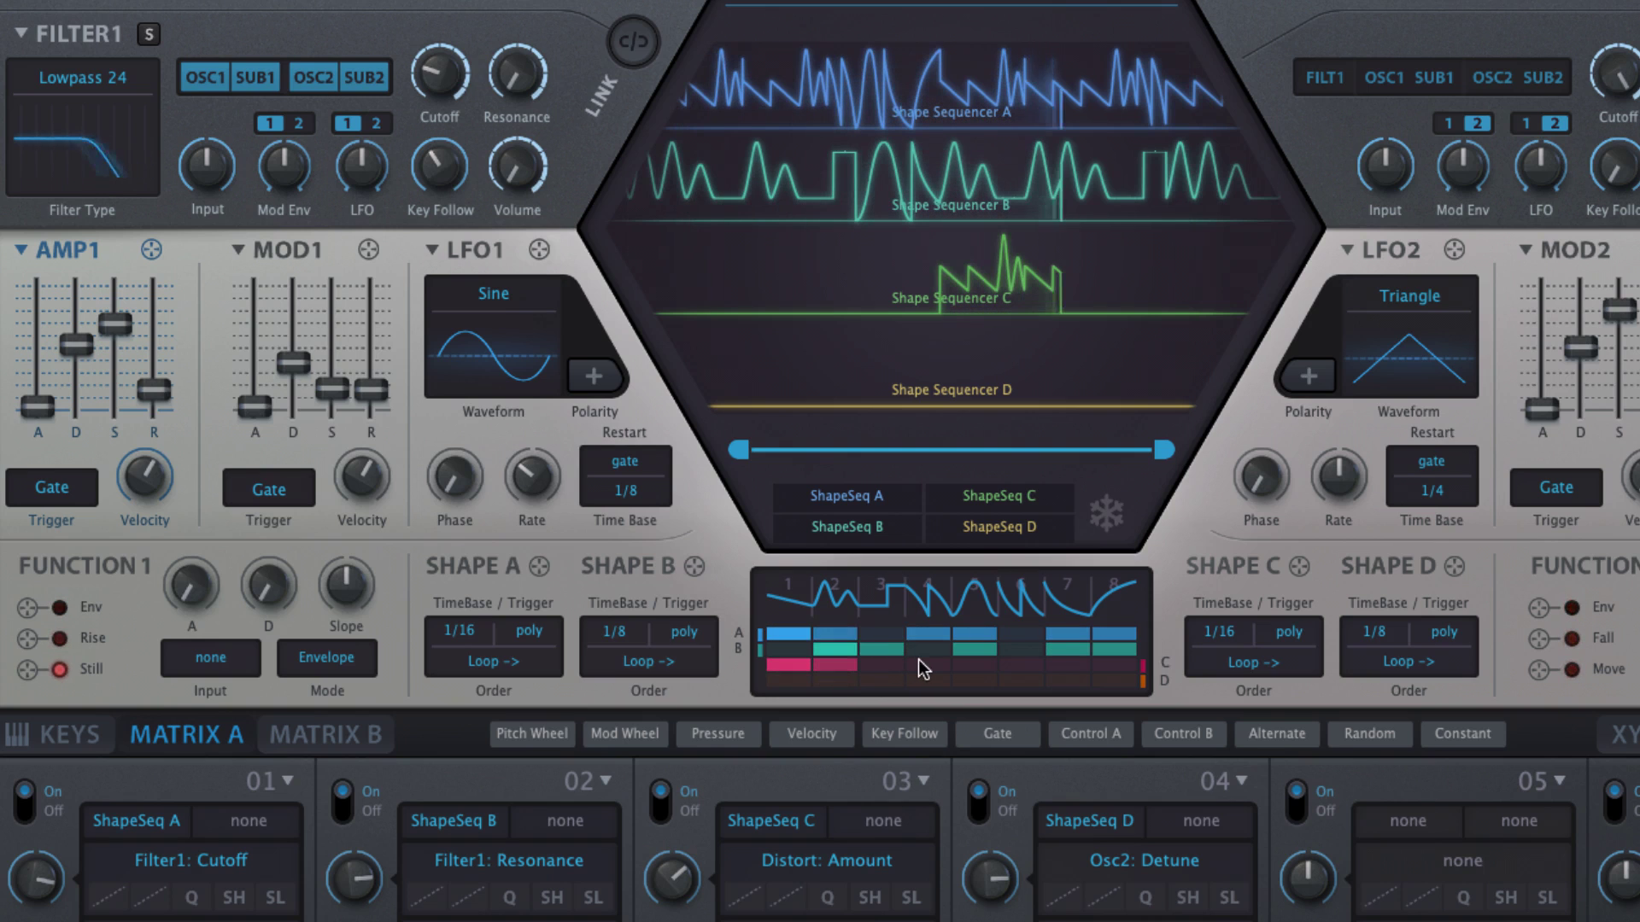
click(926, 661)
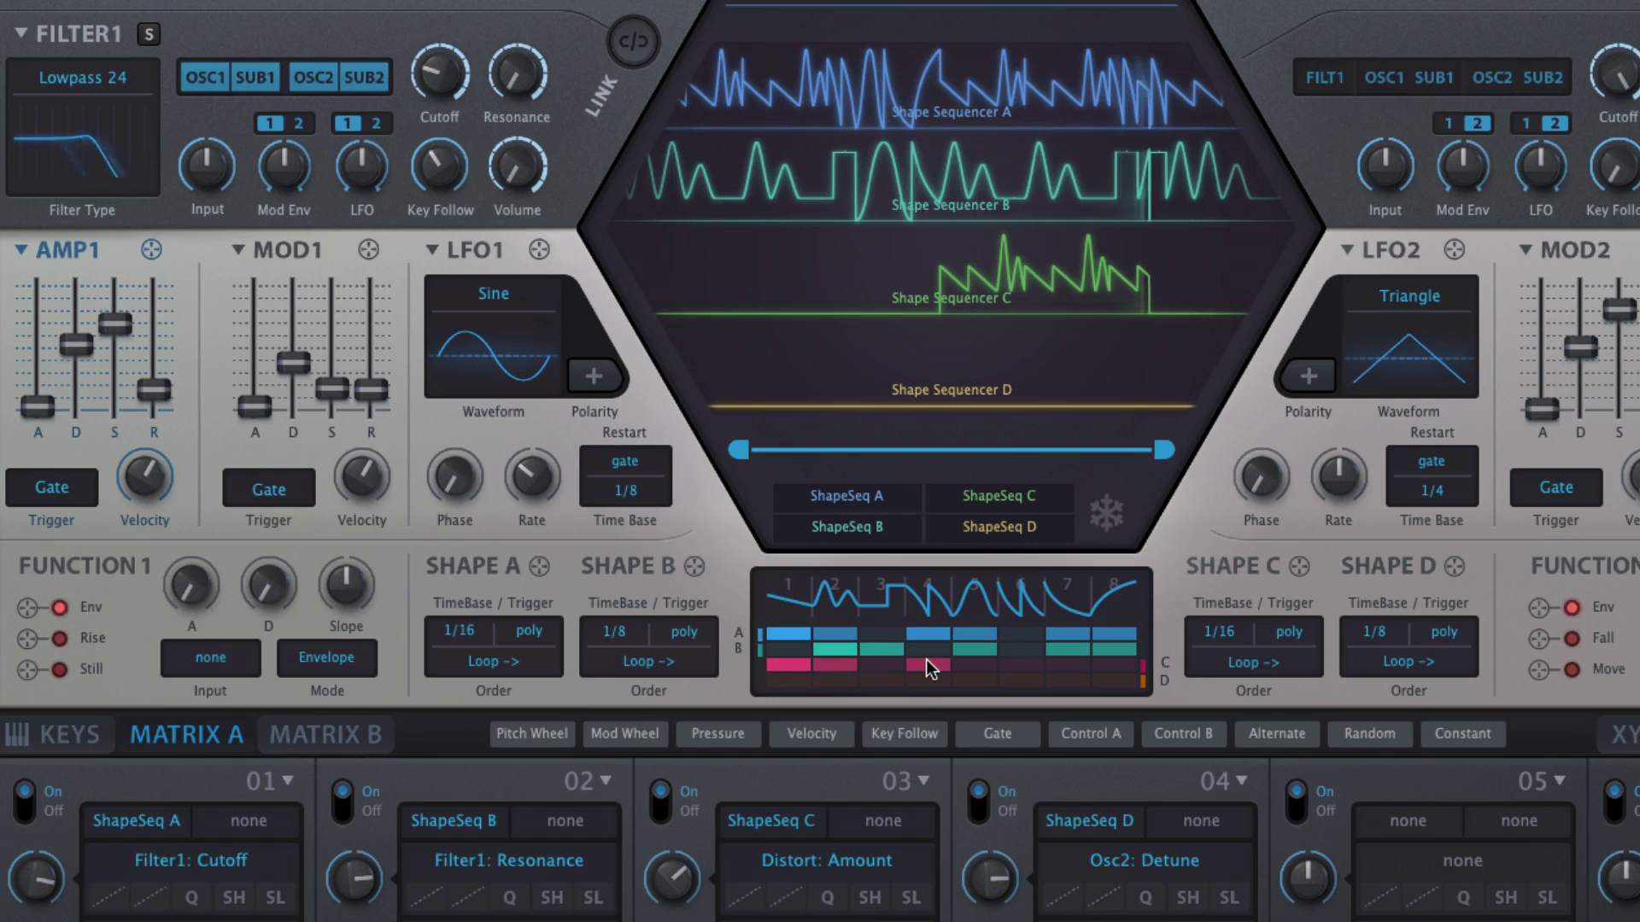
click(1017, 663)
click(1059, 663)
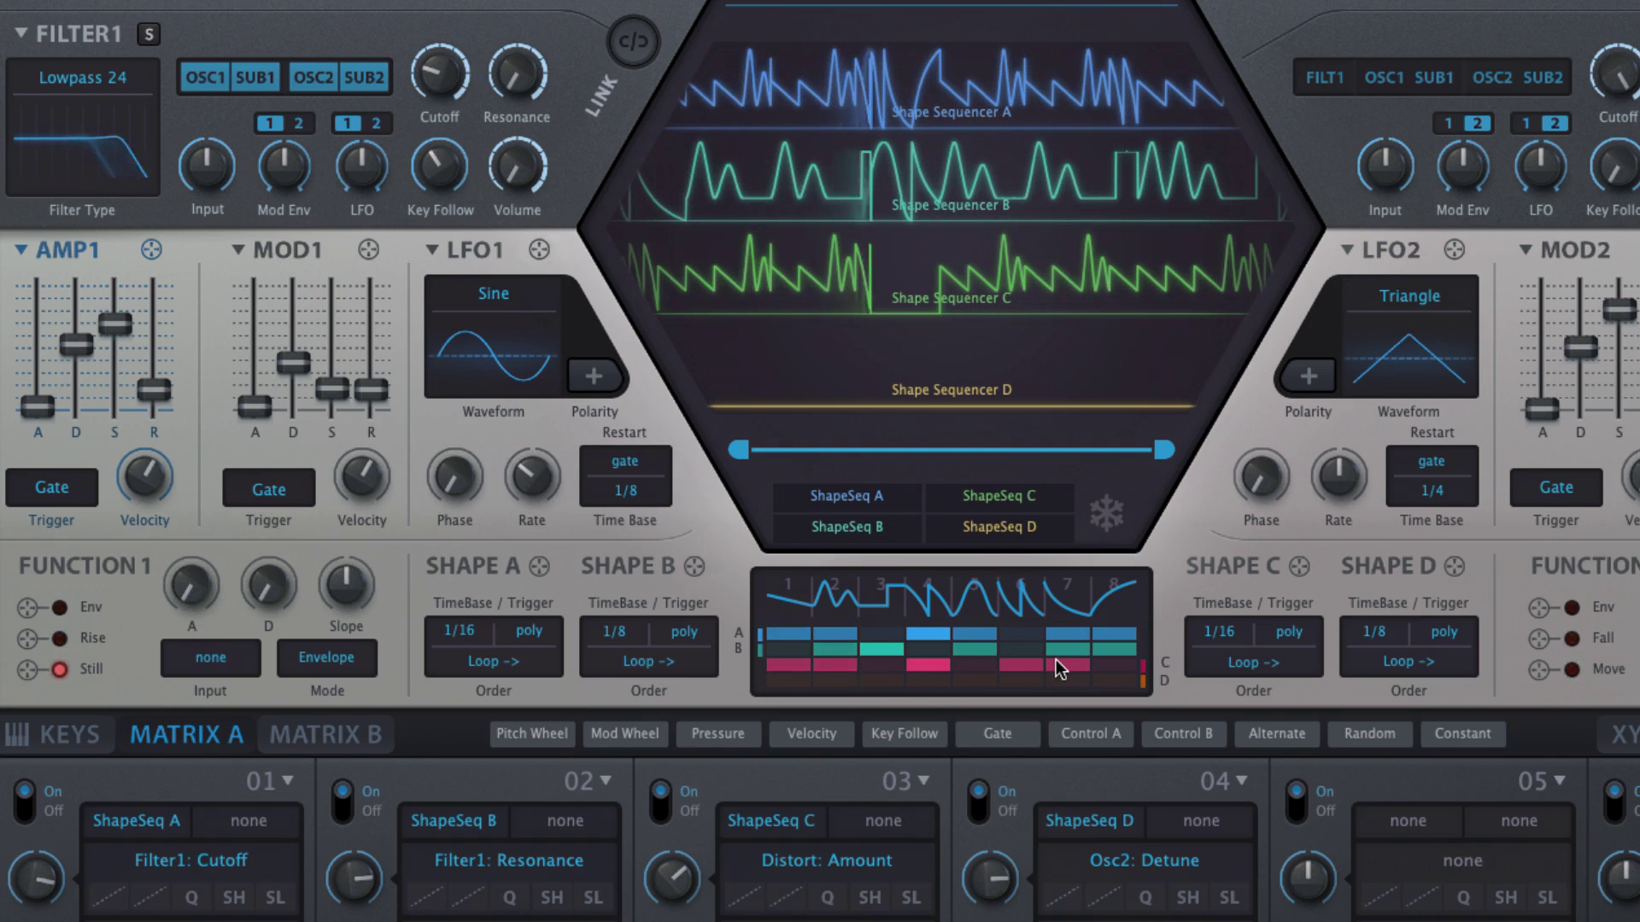
Turn on lane D steps 2, 4, 5 and 8.
click(842, 681)
click(929, 682)
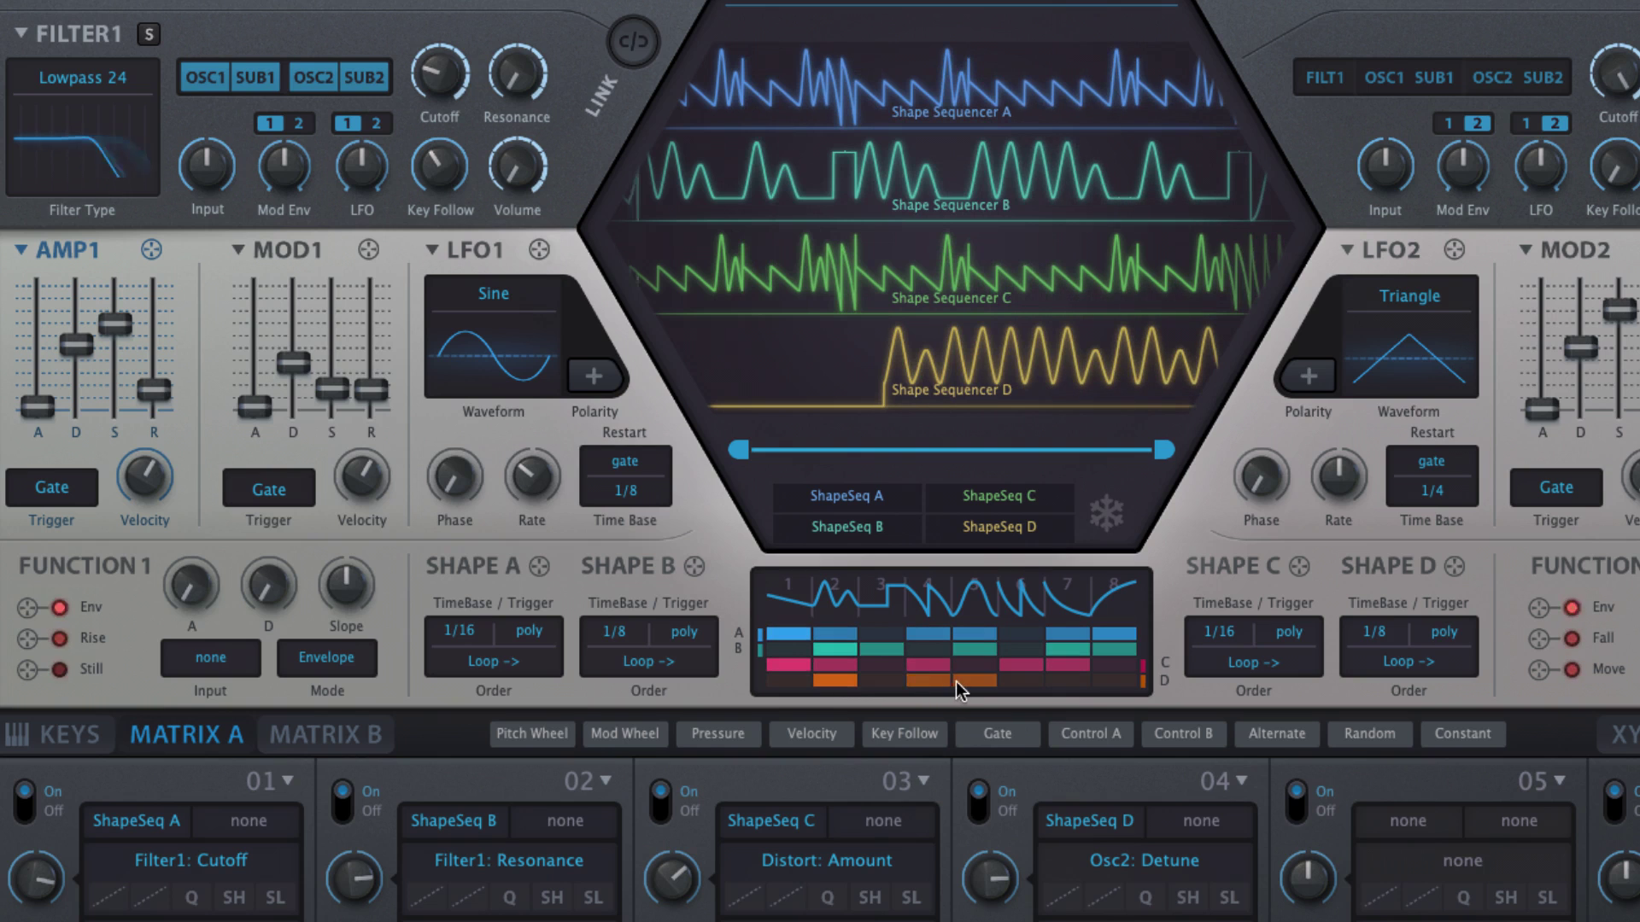
click(958, 682)
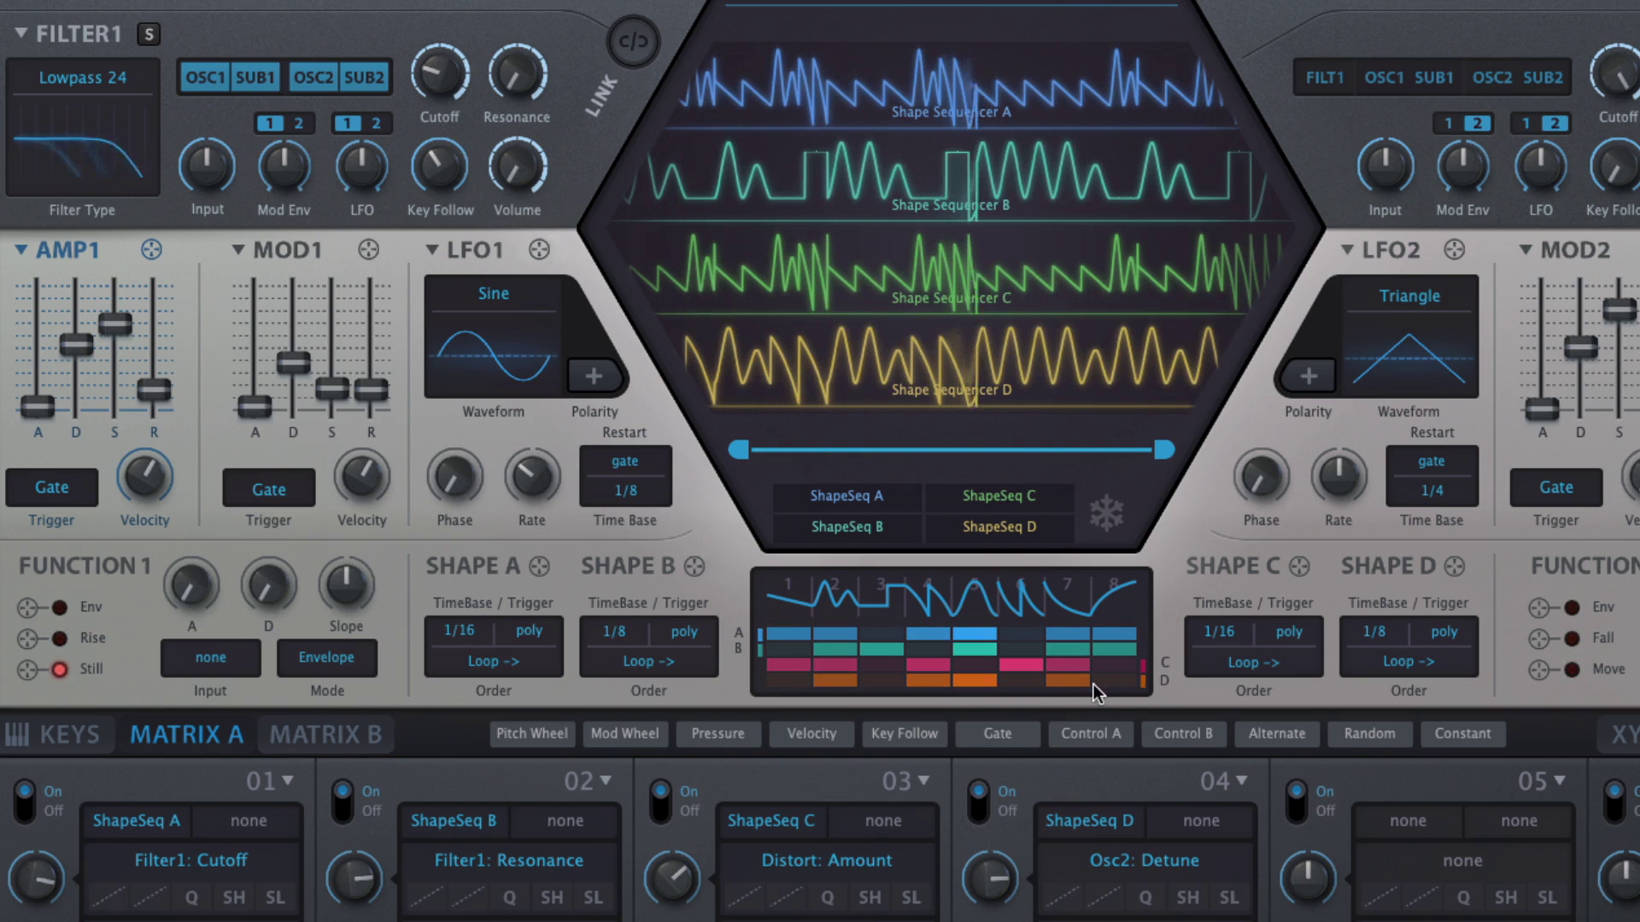
click(1113, 682)
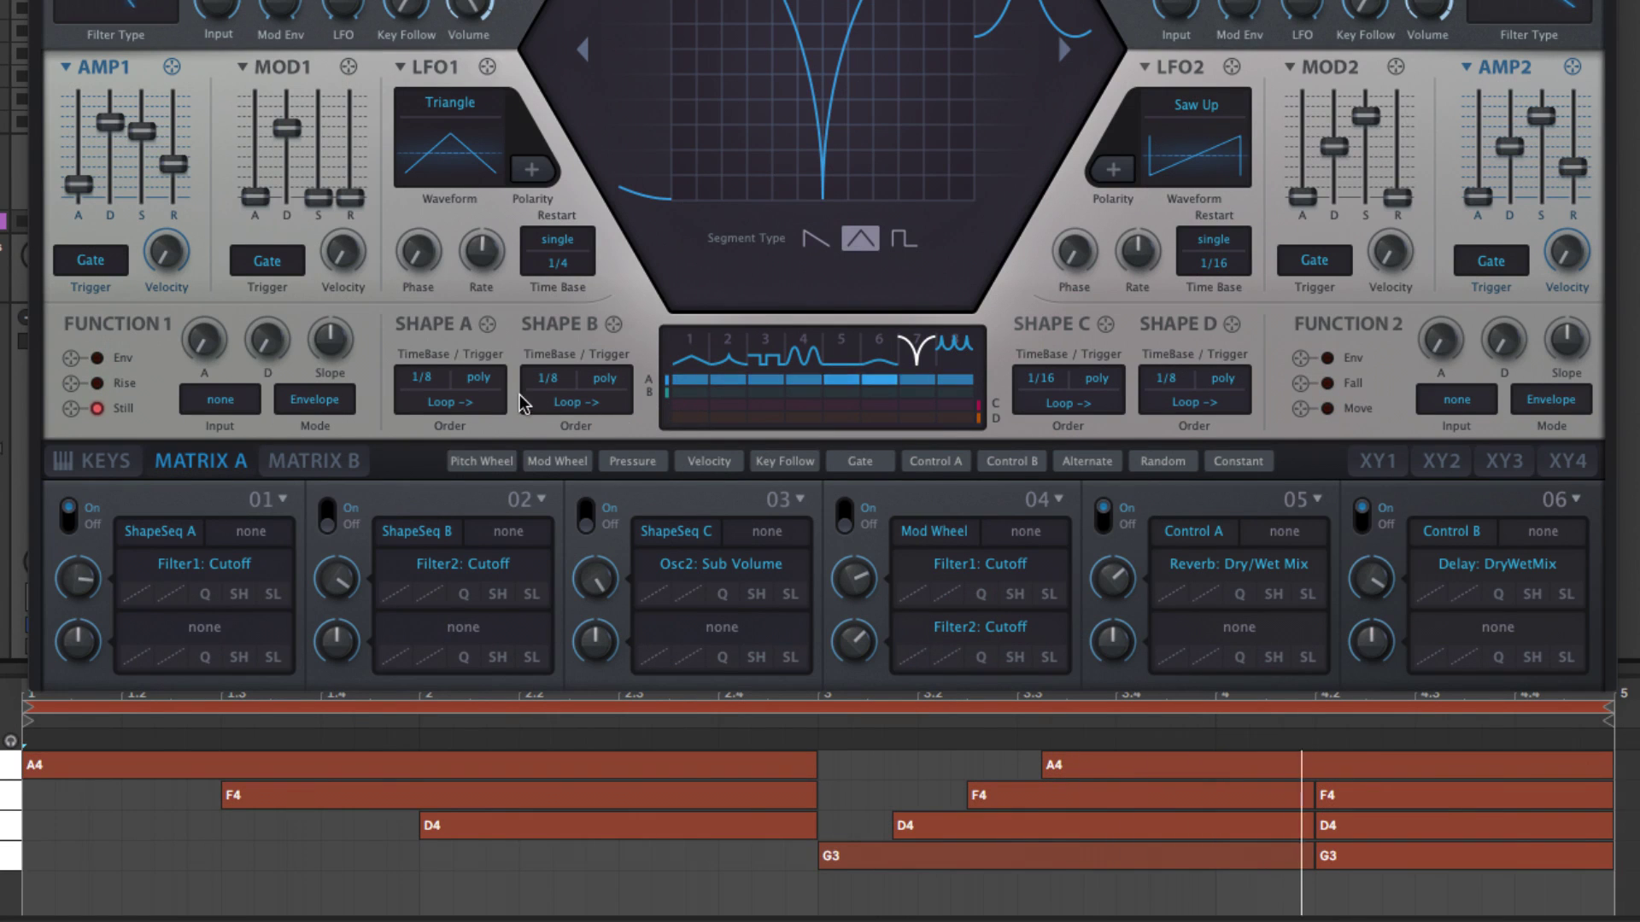
Set Shape A's trigger to single and its time base to 1/32.
click(478, 376)
click(534, 407)
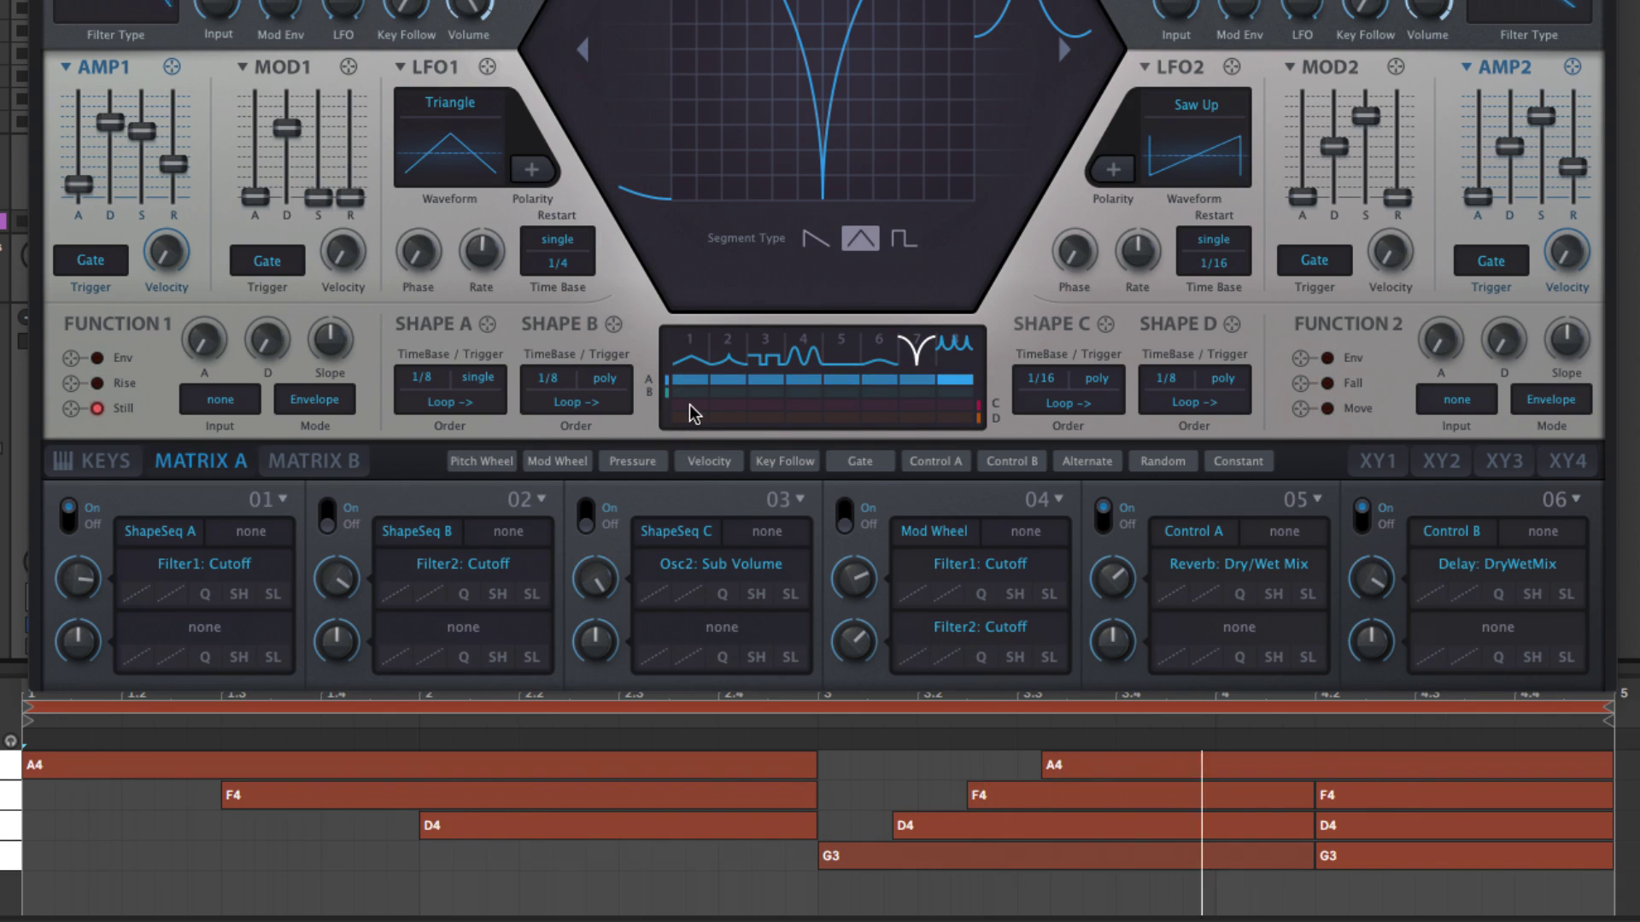
click(427, 385)
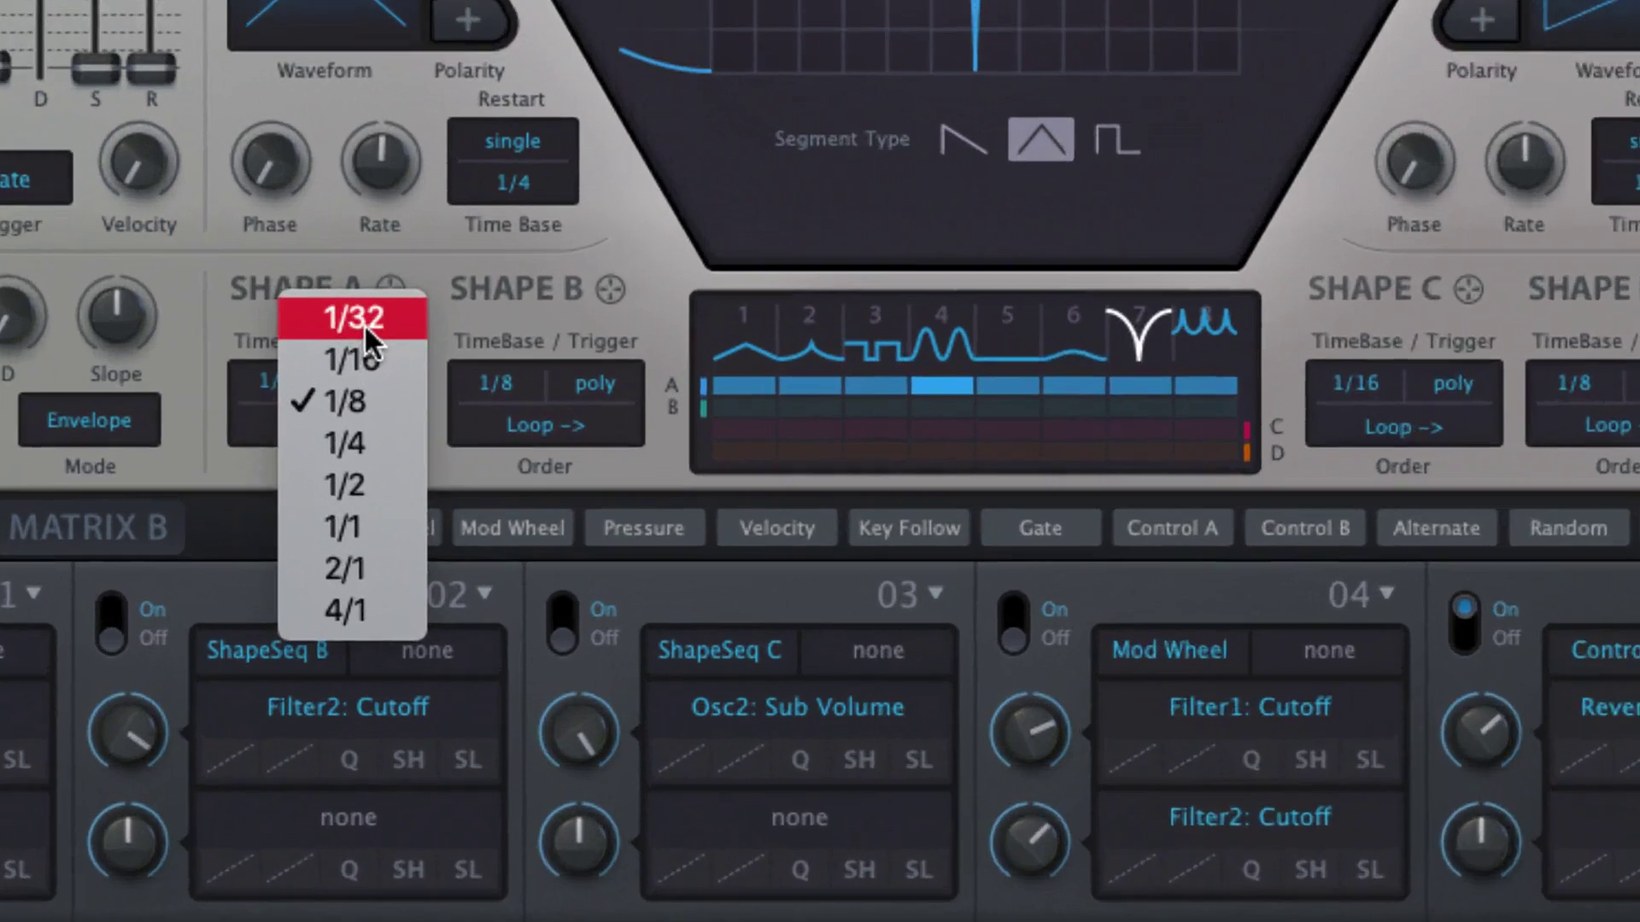
click(471, 334)
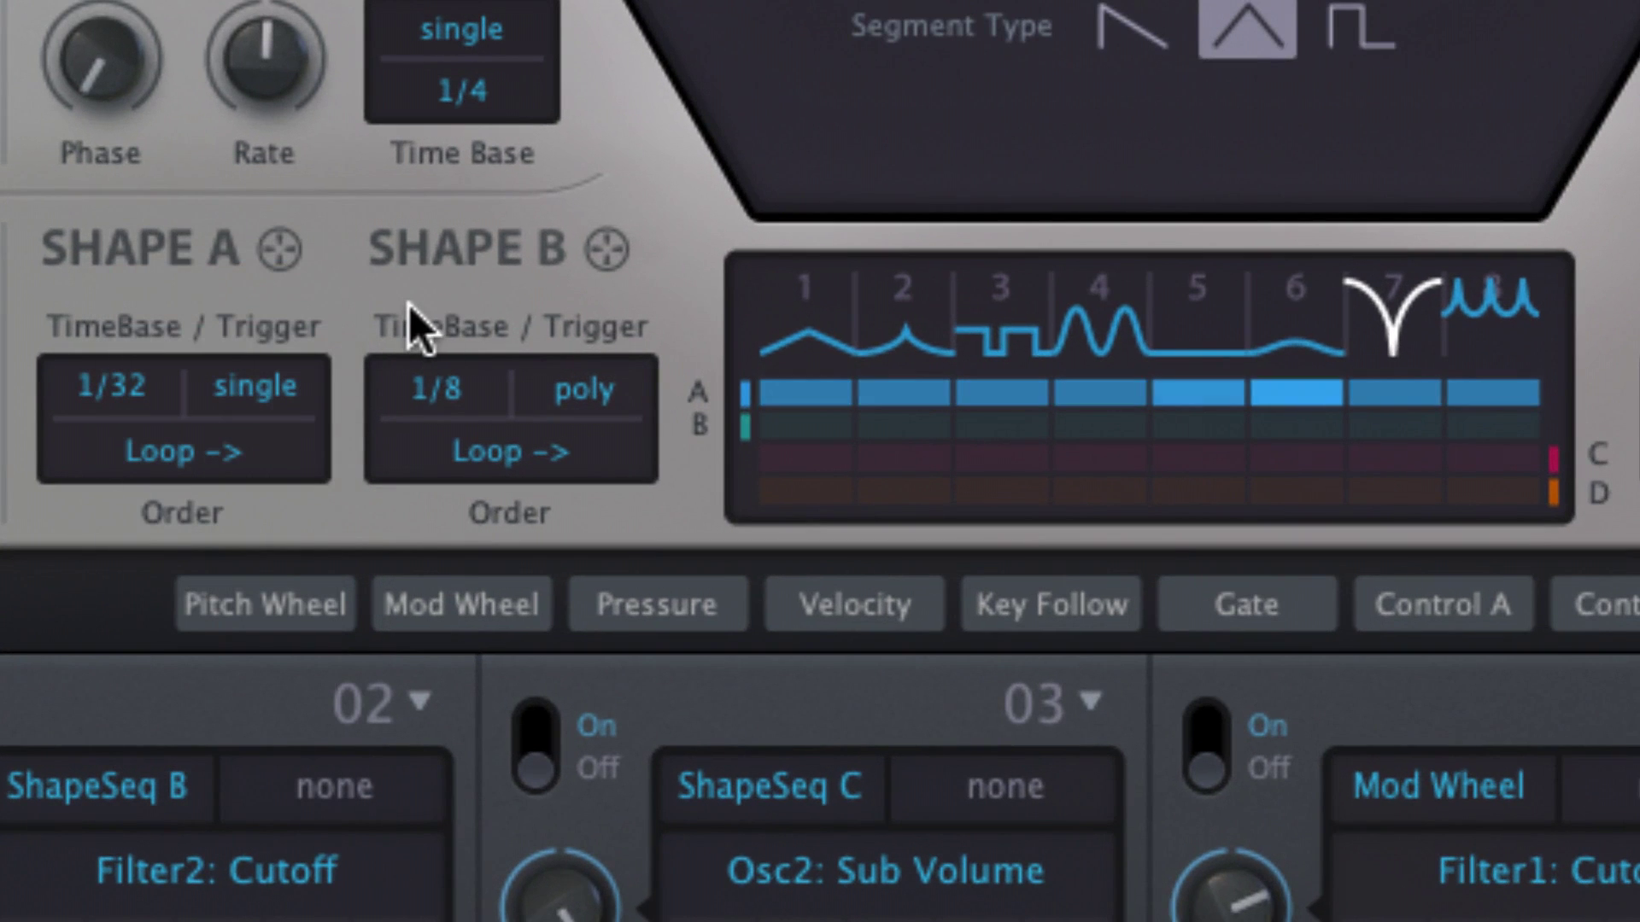
Try Shape A time bases 1/16 and 1/4, settling on 1/1.
click(102, 389)
click(171, 478)
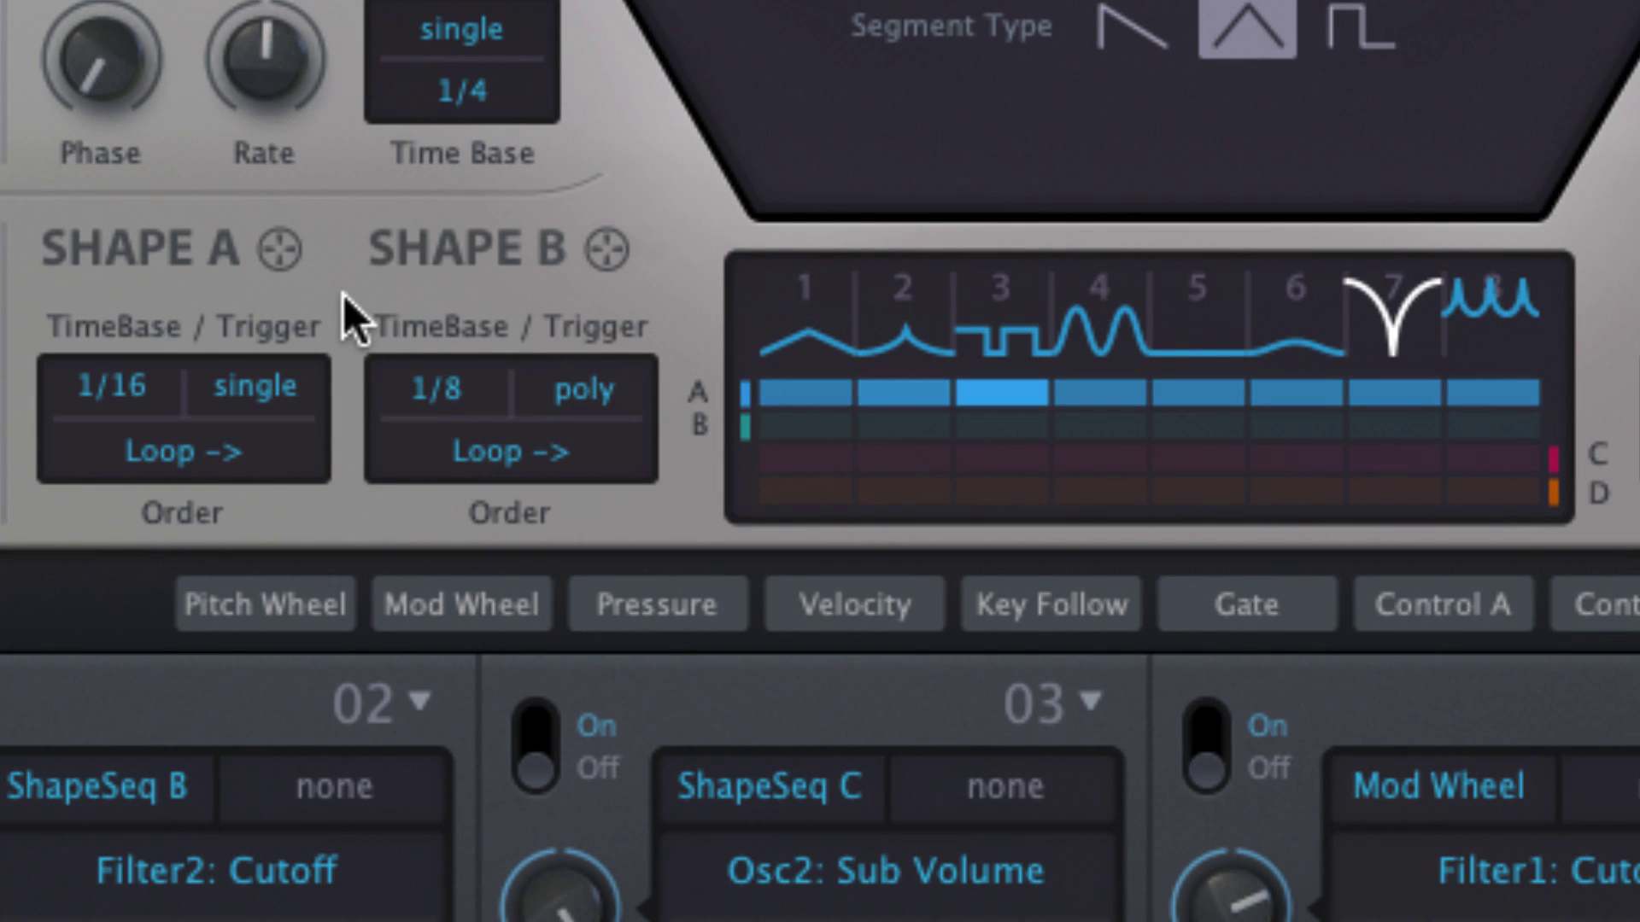
click(135, 391)
click(213, 551)
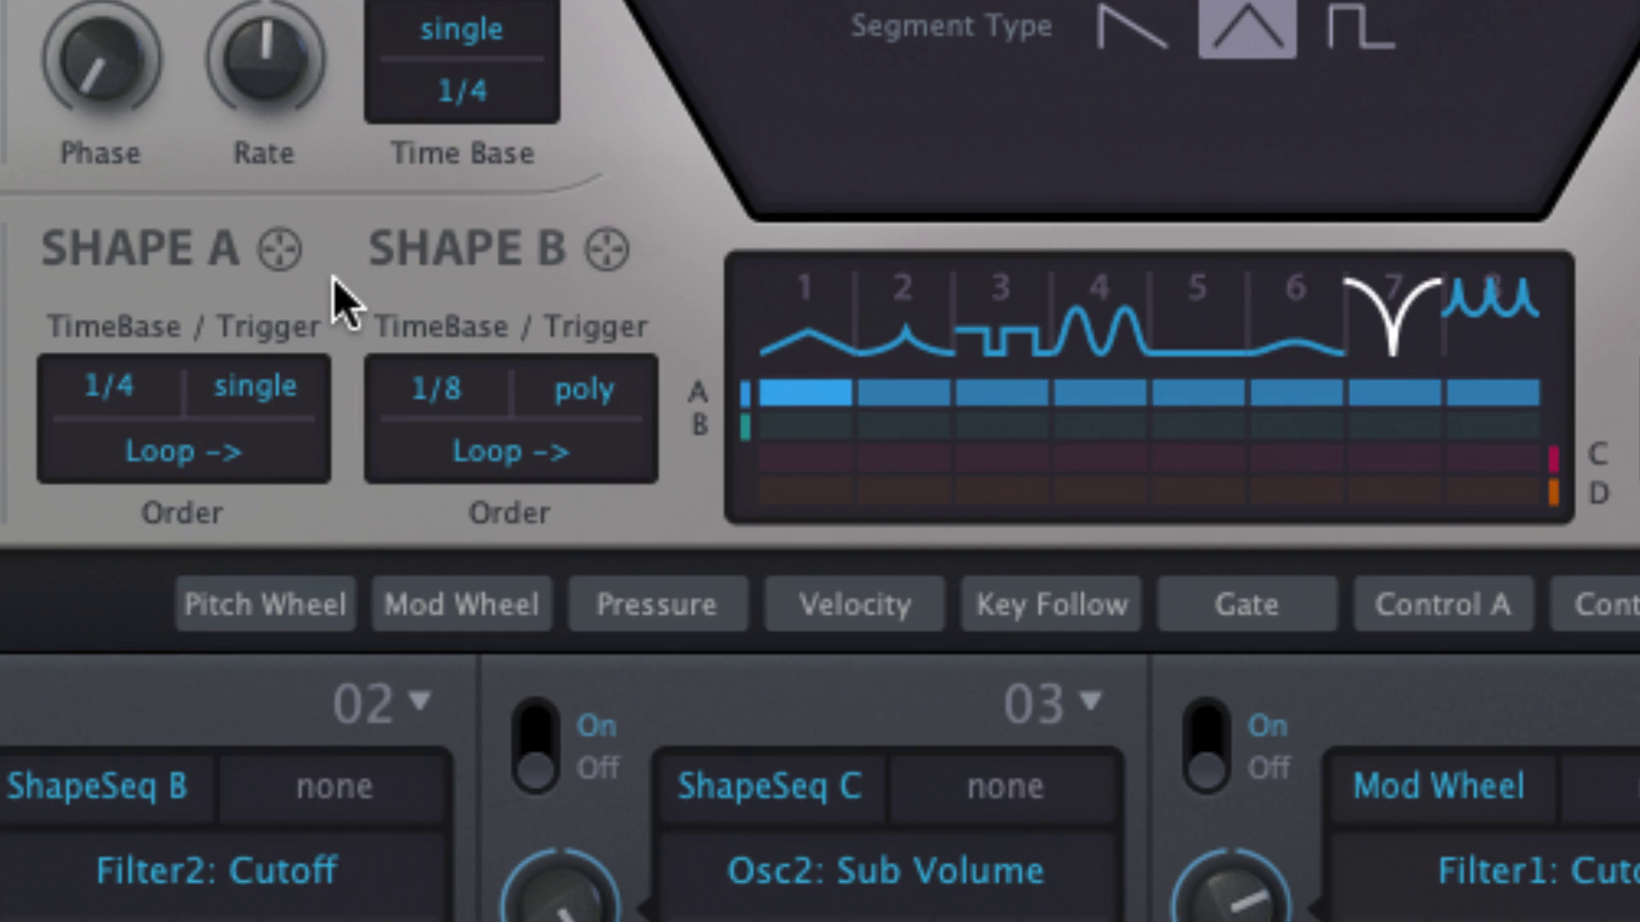
click(136, 382)
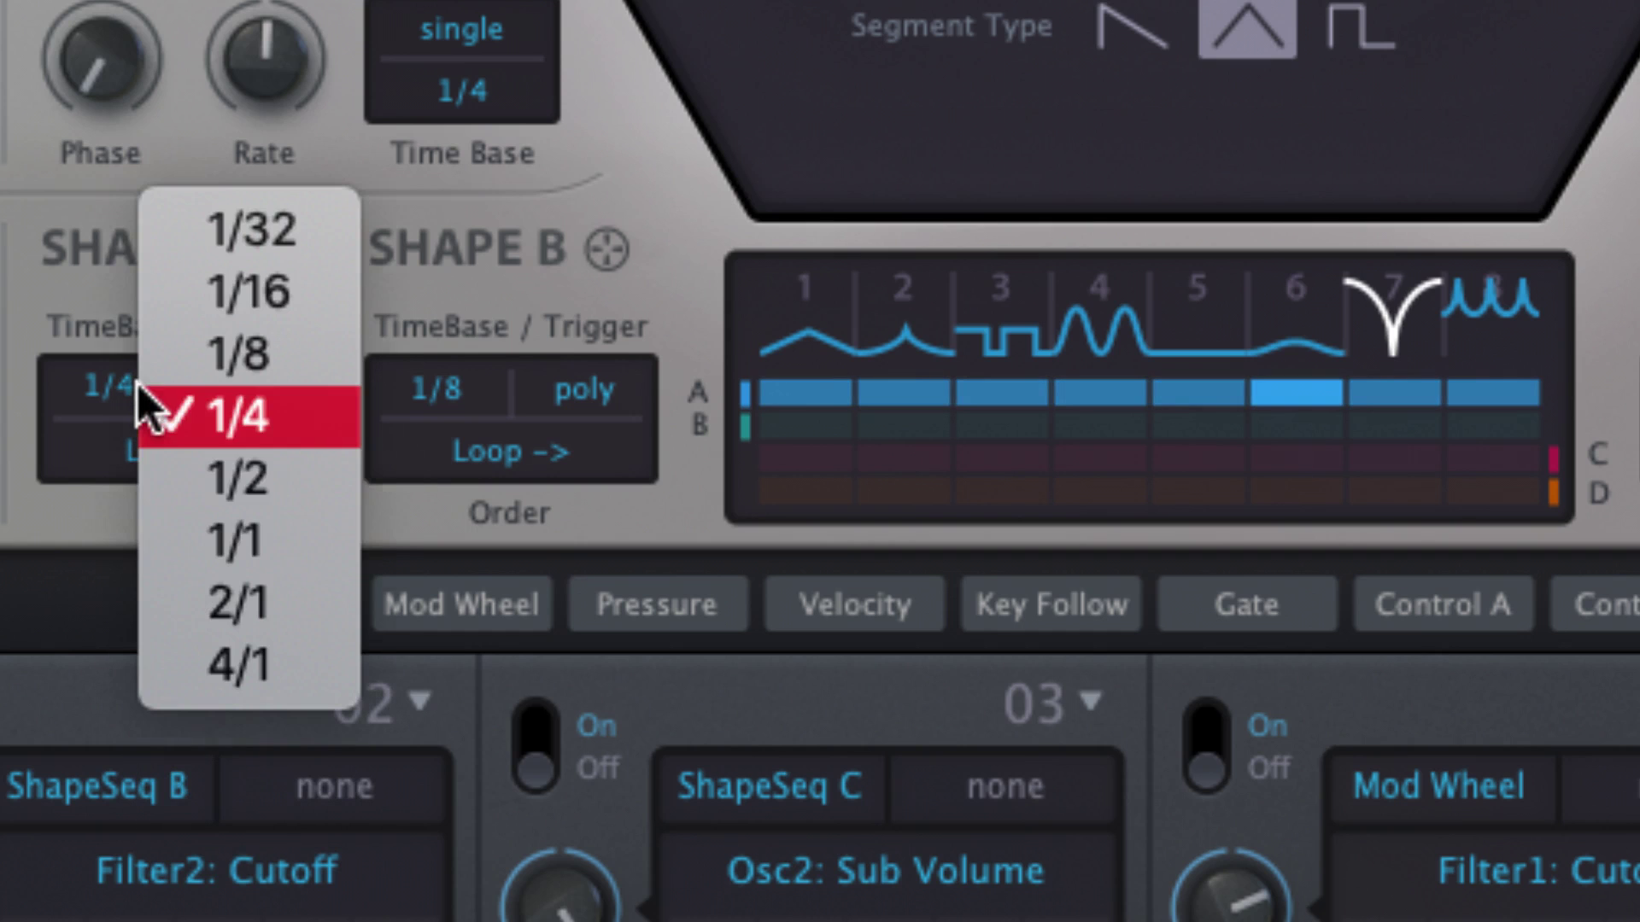
click(215, 523)
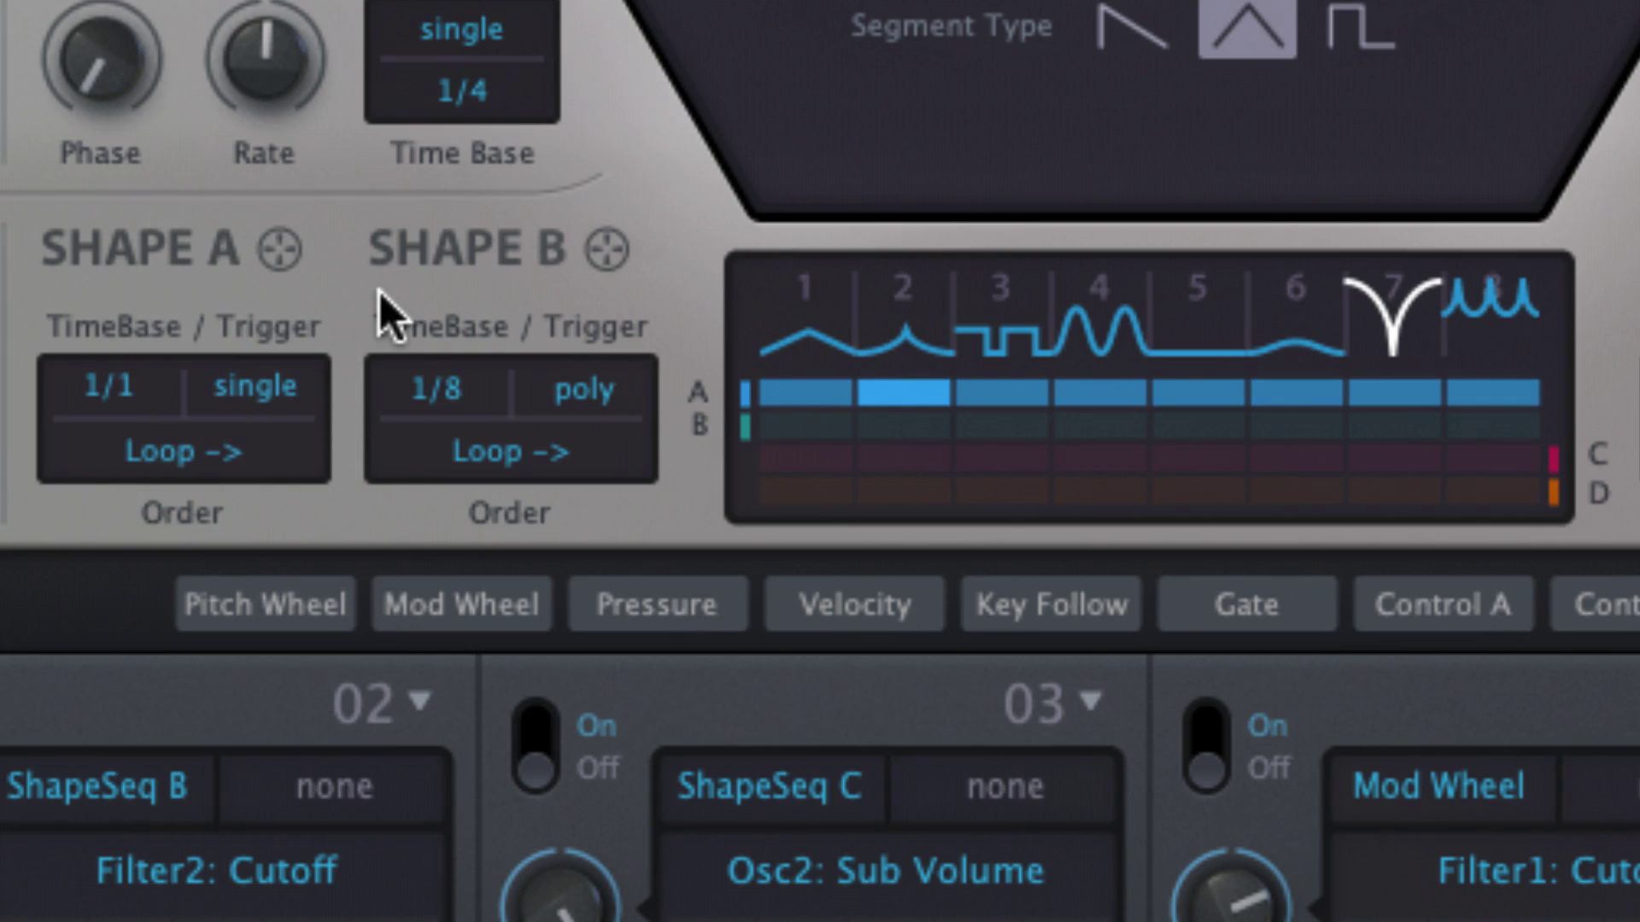
click(135, 383)
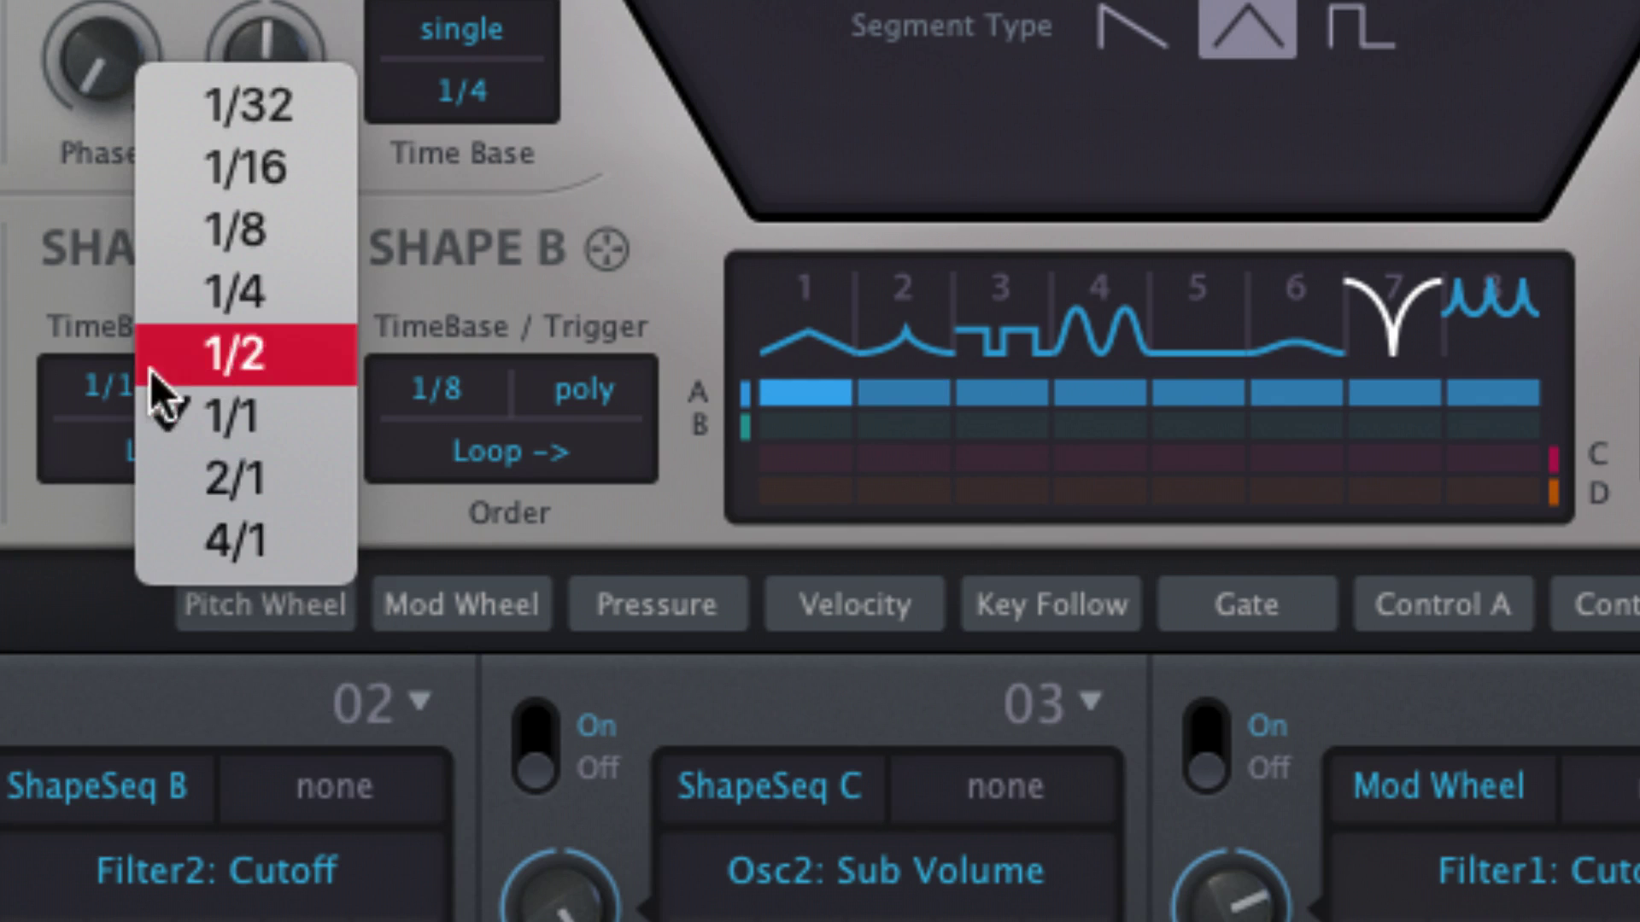
Set Shape A's time base to 1/8 and its step order to backwards.
click(293, 225)
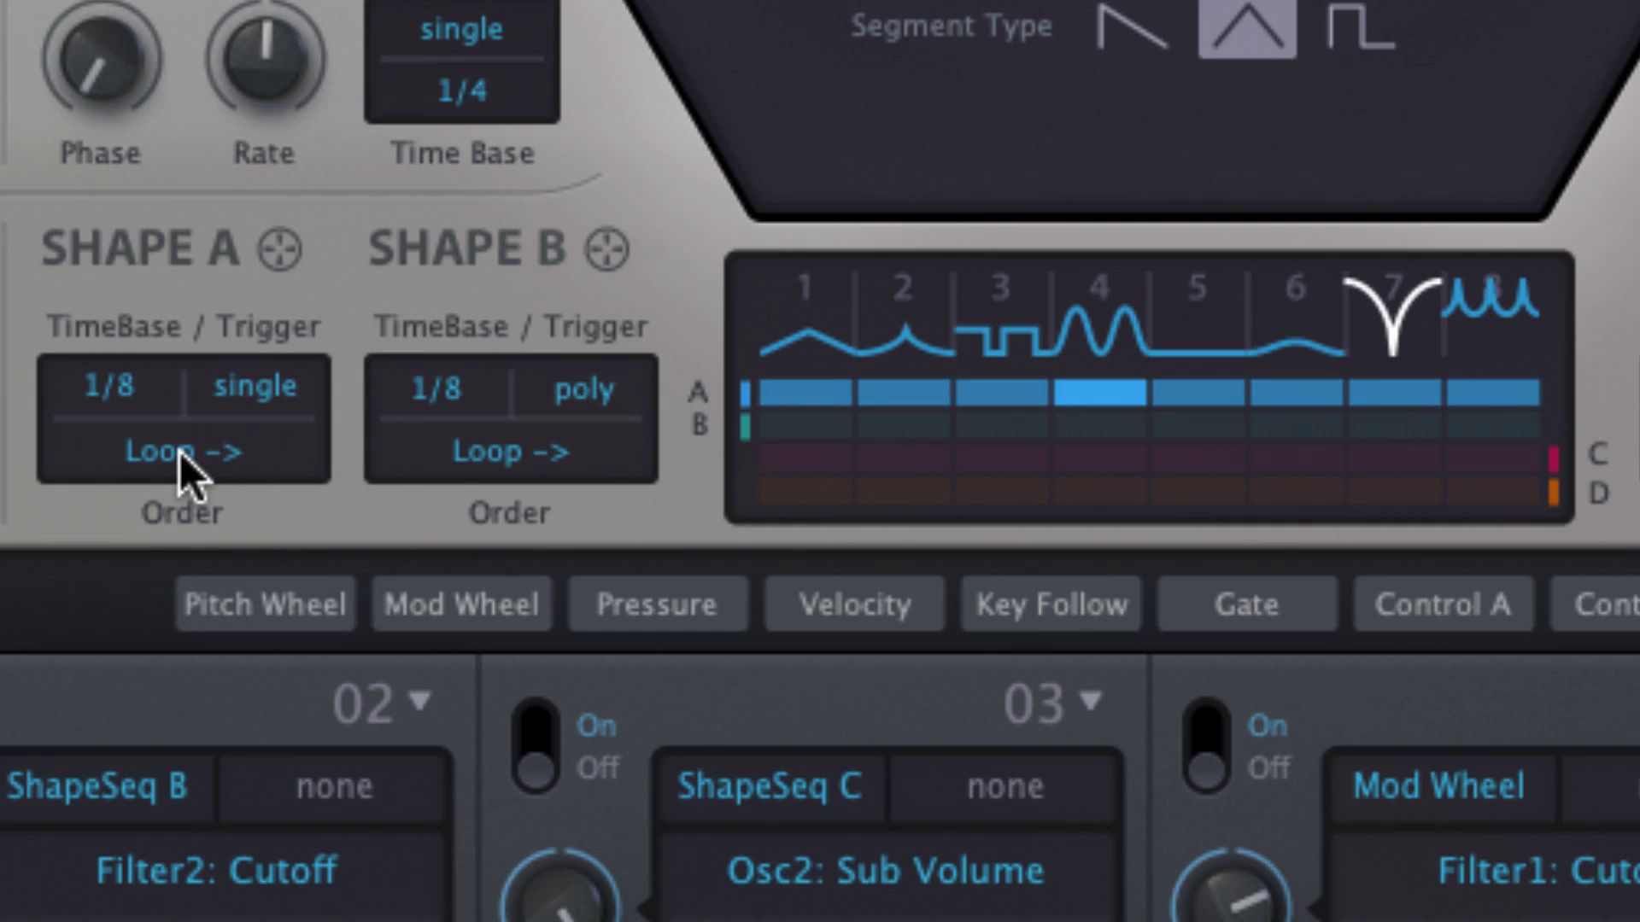
click(261, 452)
click(621, 263)
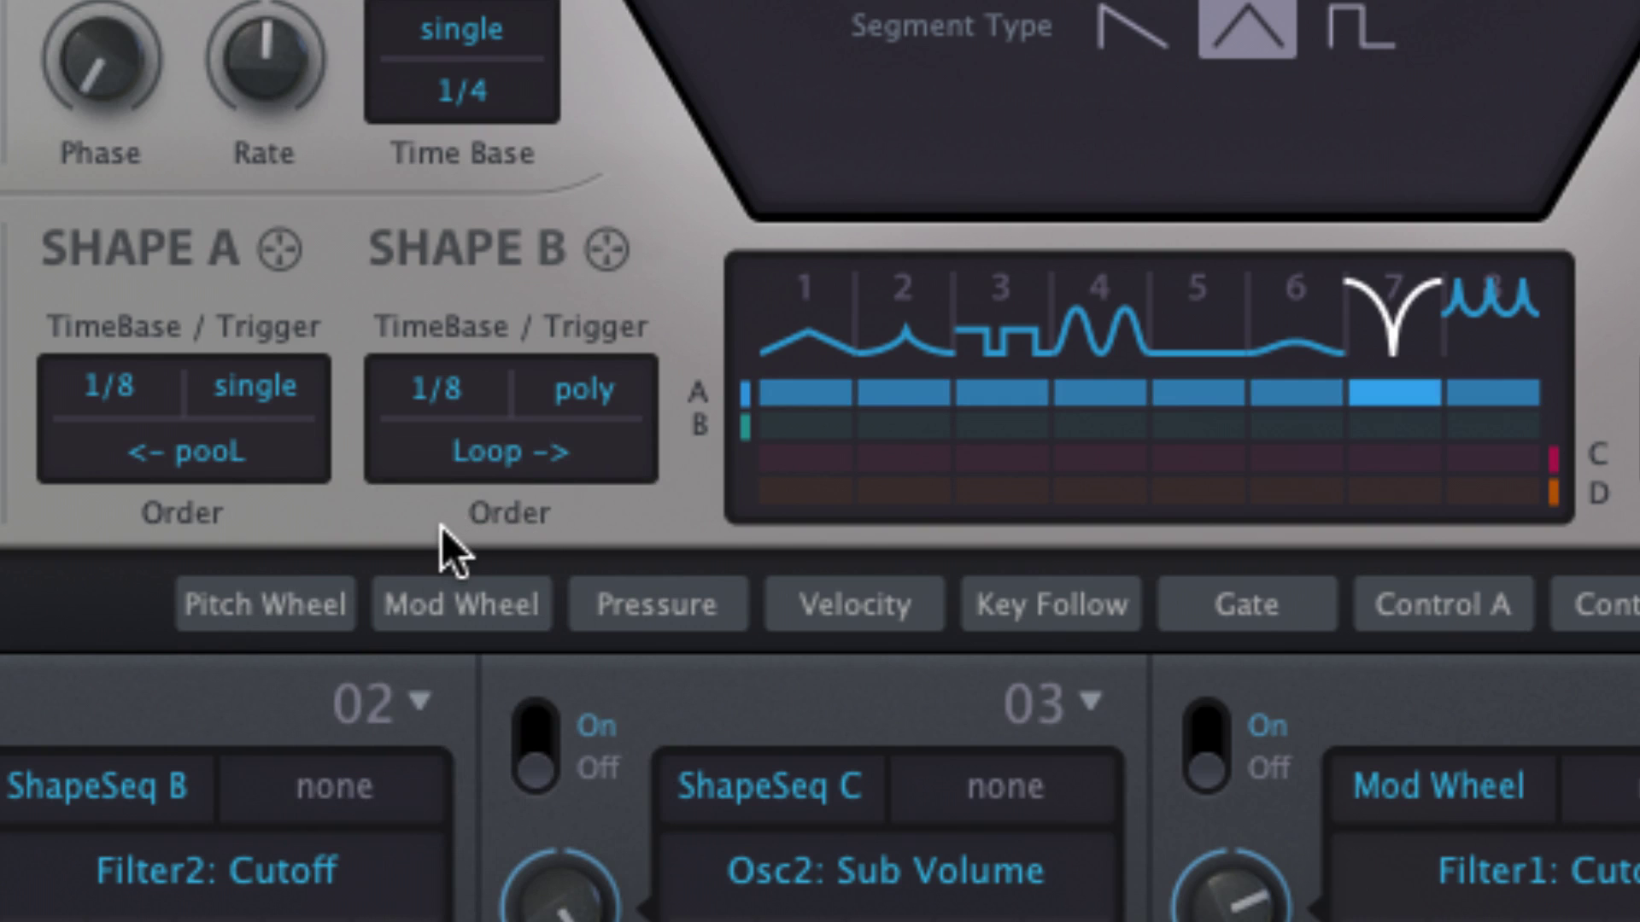
Try Random step order for Shape A, then set it to One Shot.
click(215, 454)
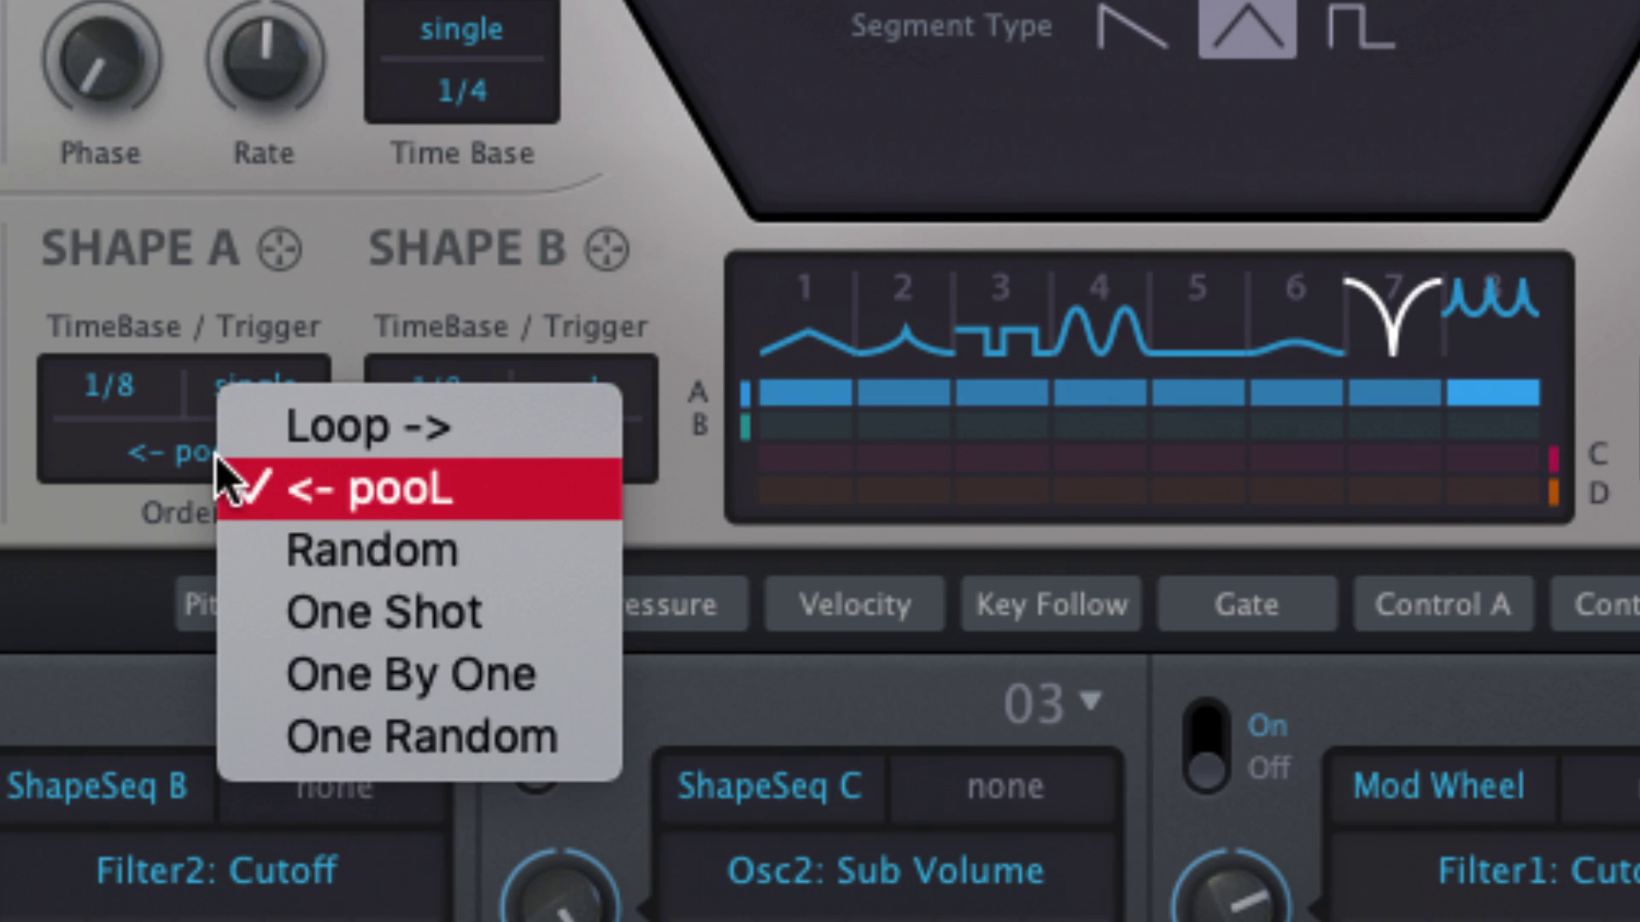
click(447, 550)
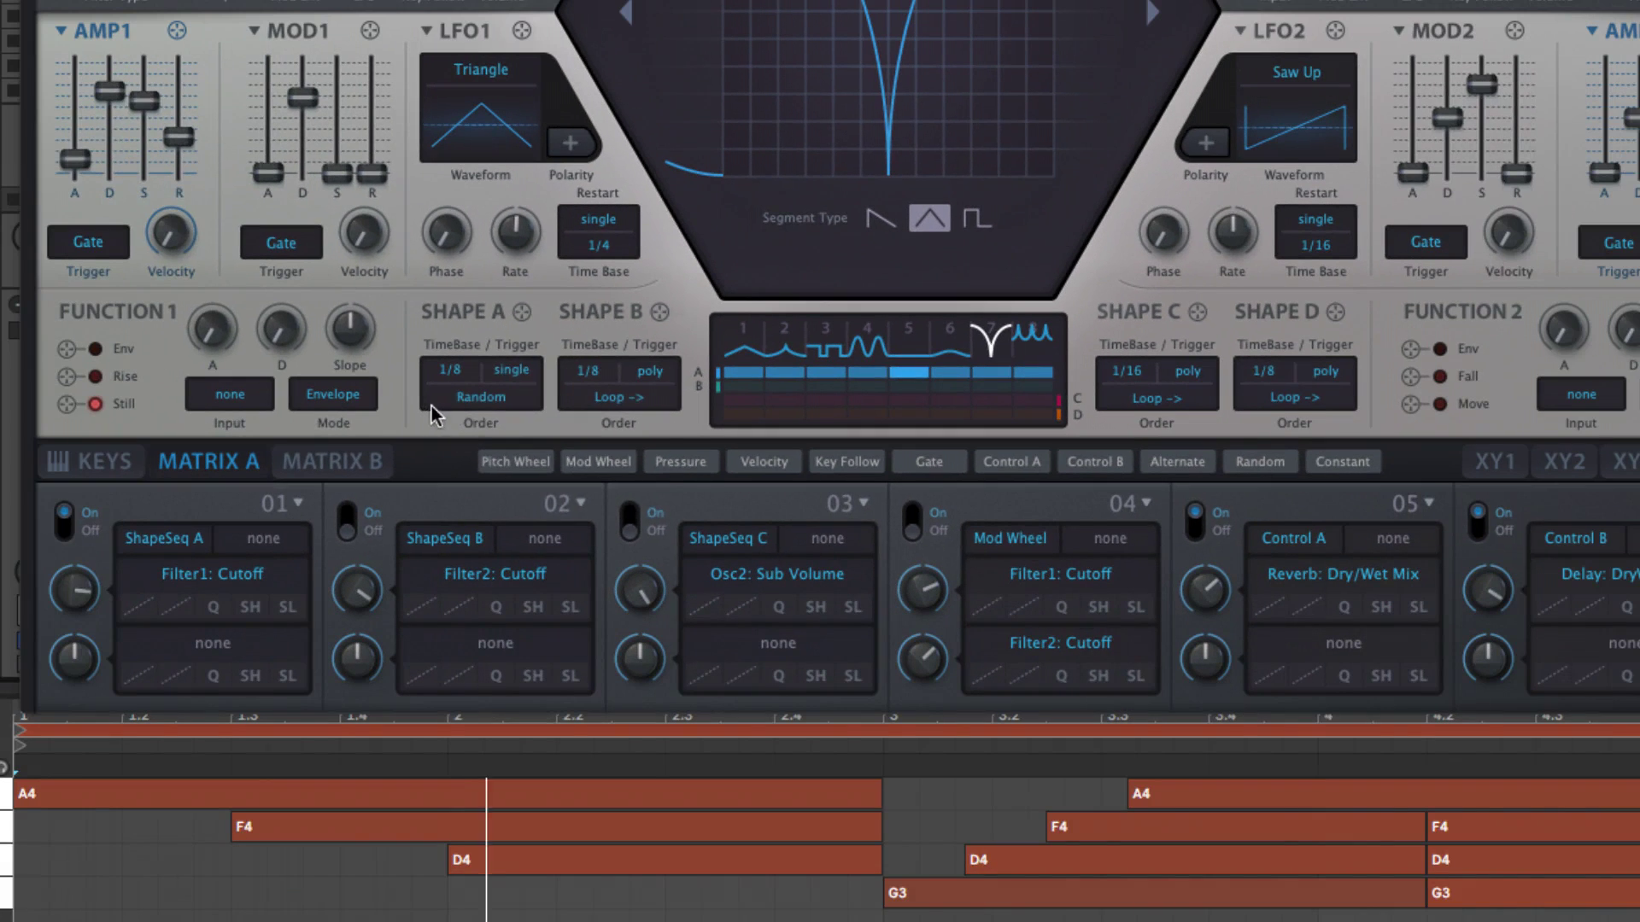
click(299, 428)
click(522, 441)
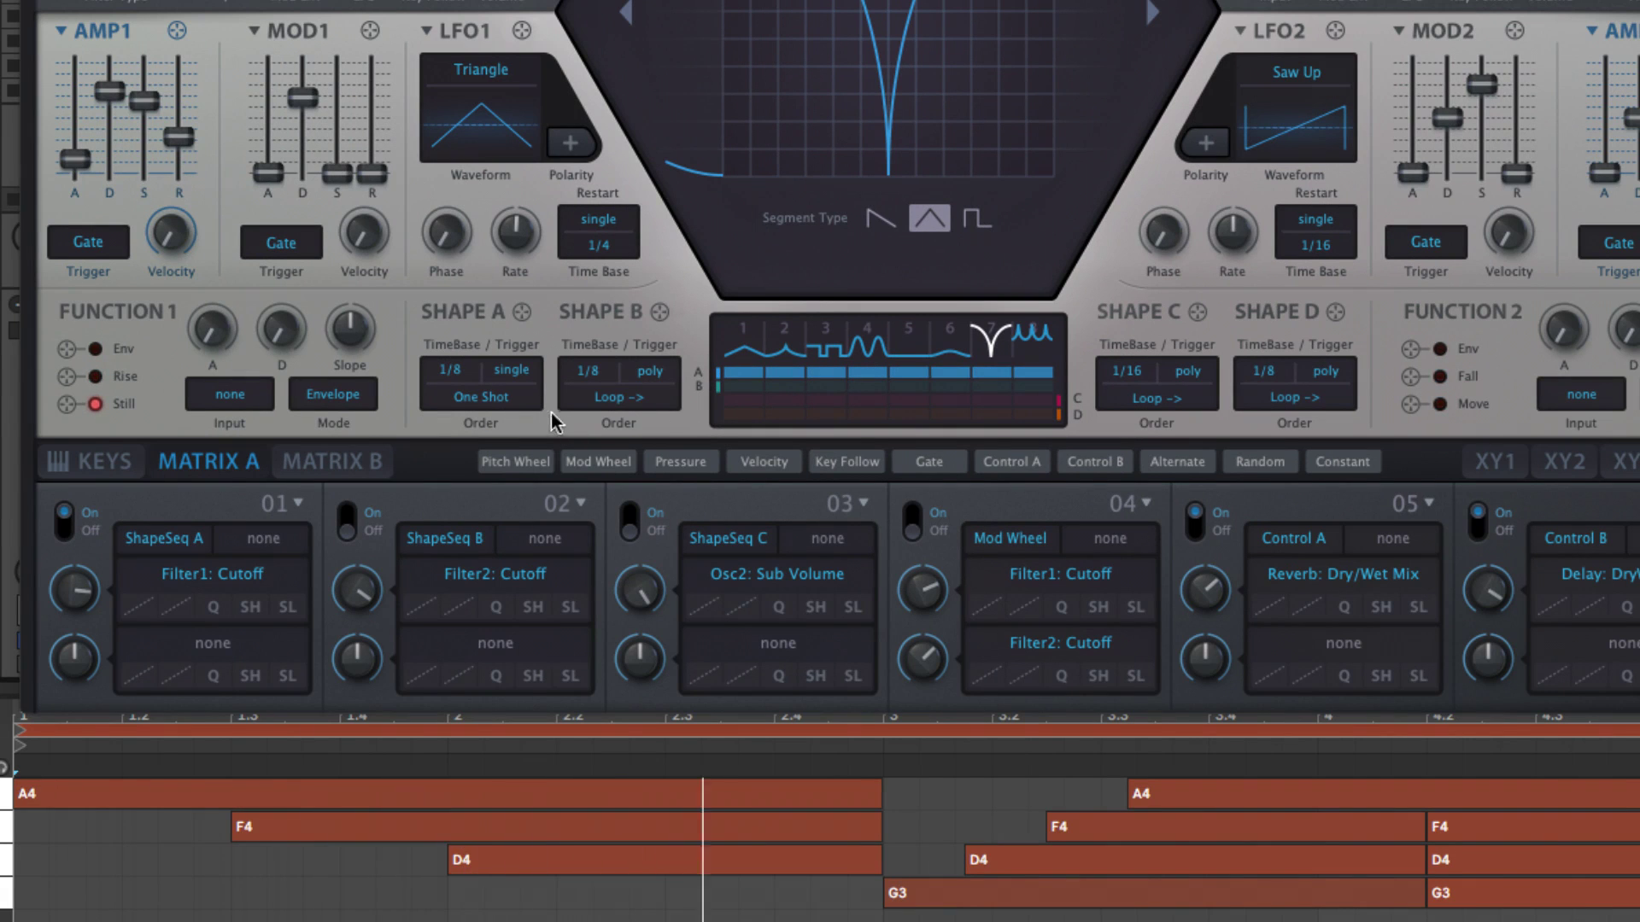
Set Shape A to poly trigger with One Random order, and turn off lane A step 5.
click(512, 398)
click(633, 434)
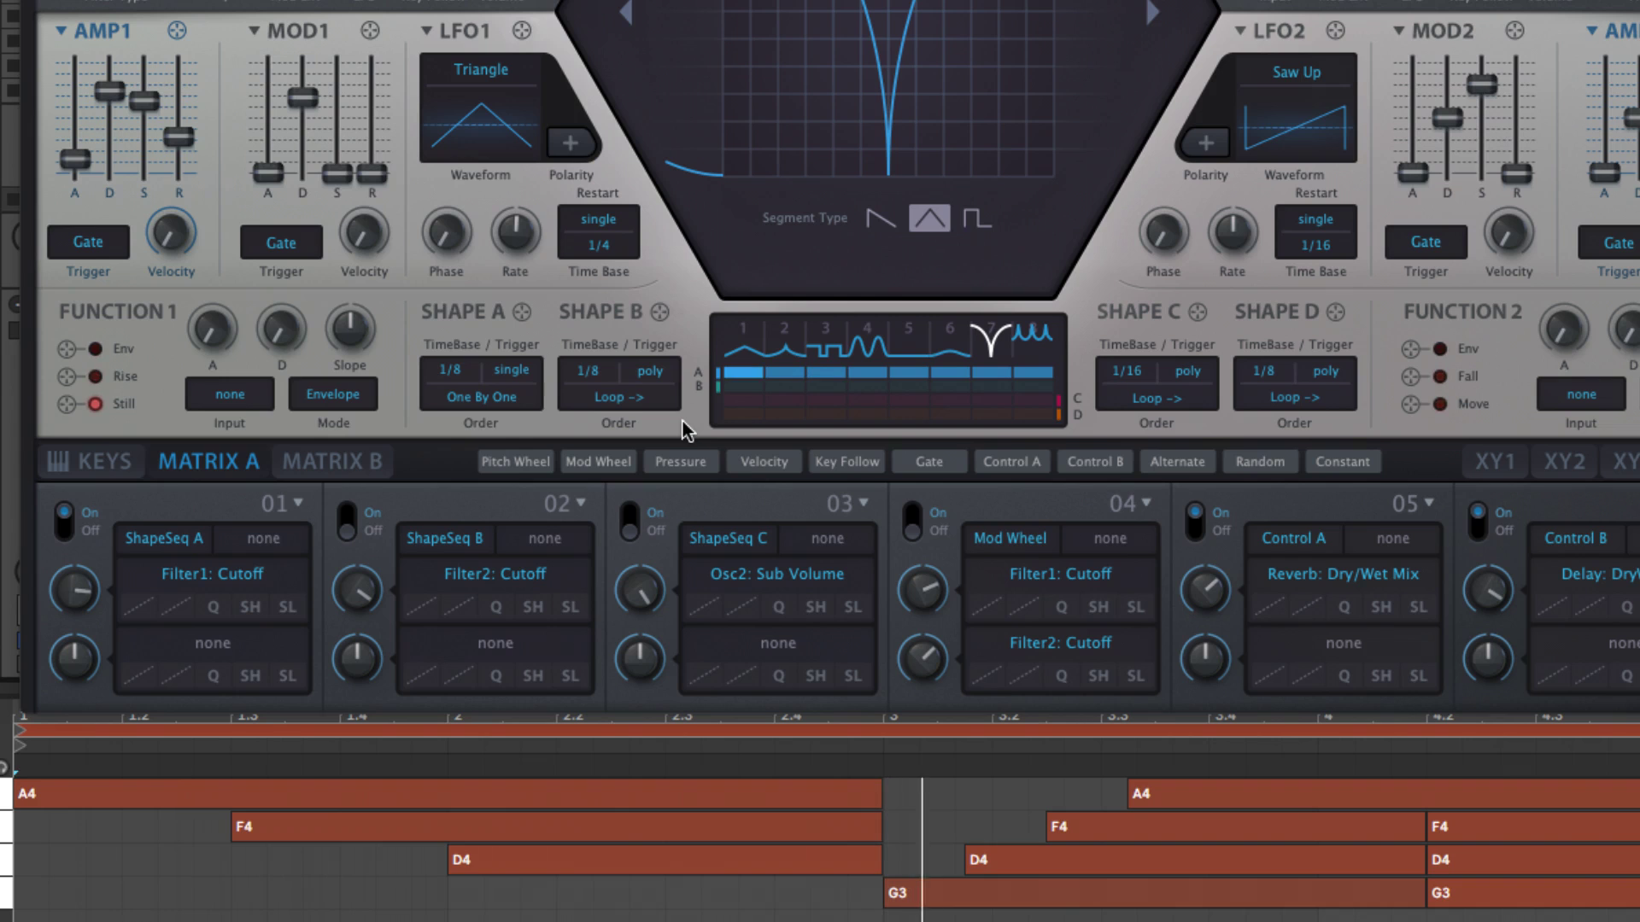
click(514, 372)
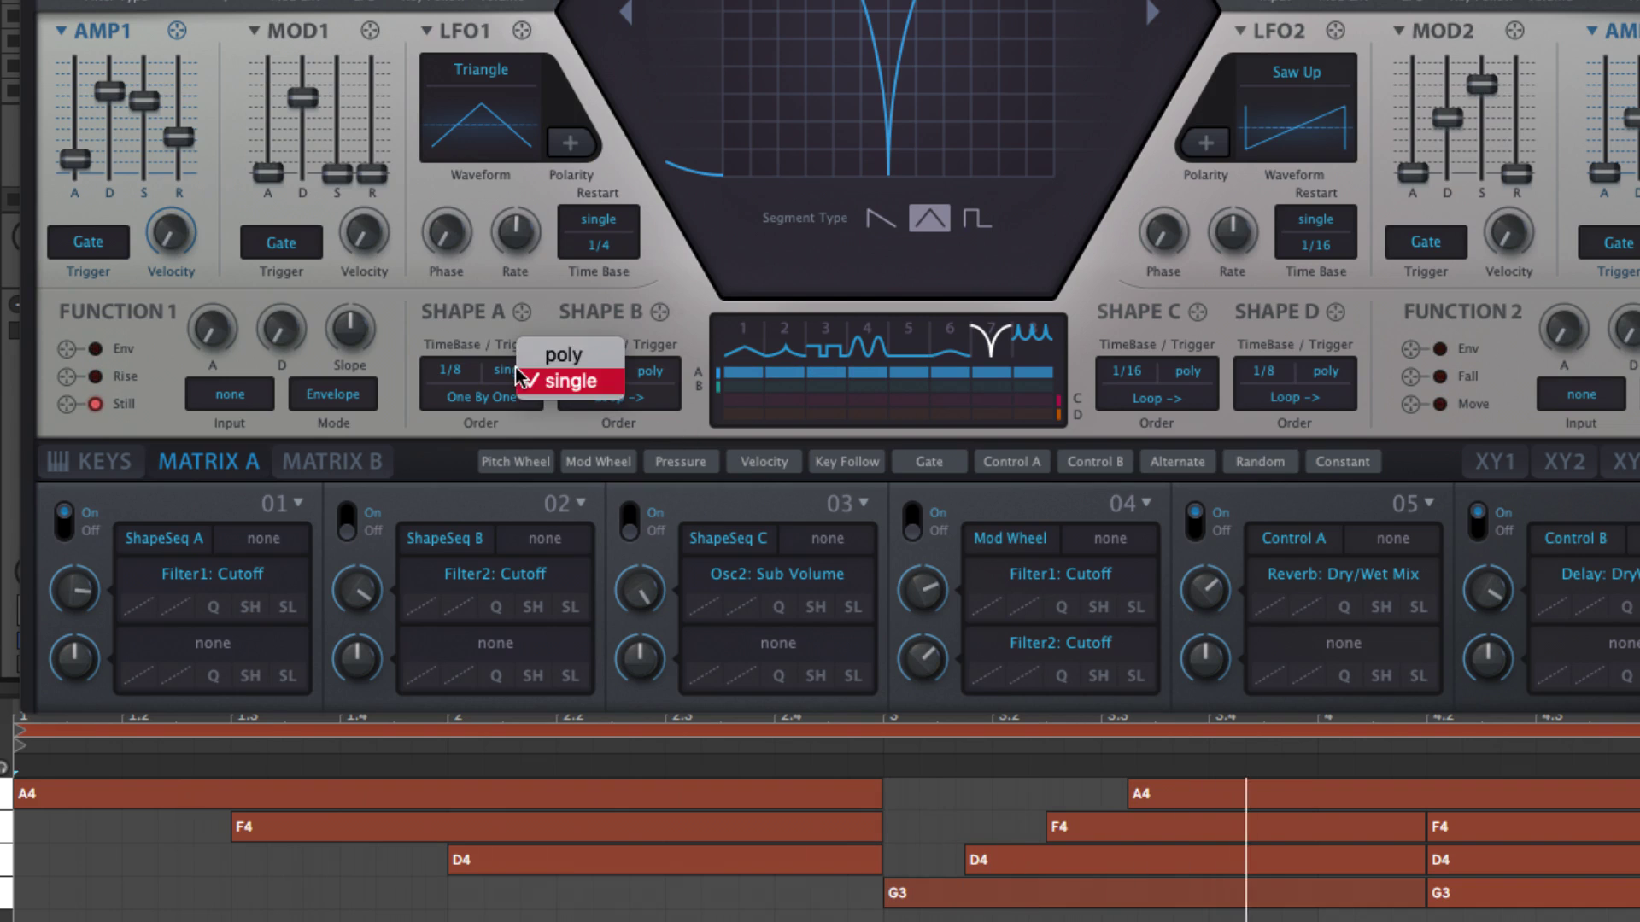
click(530, 395)
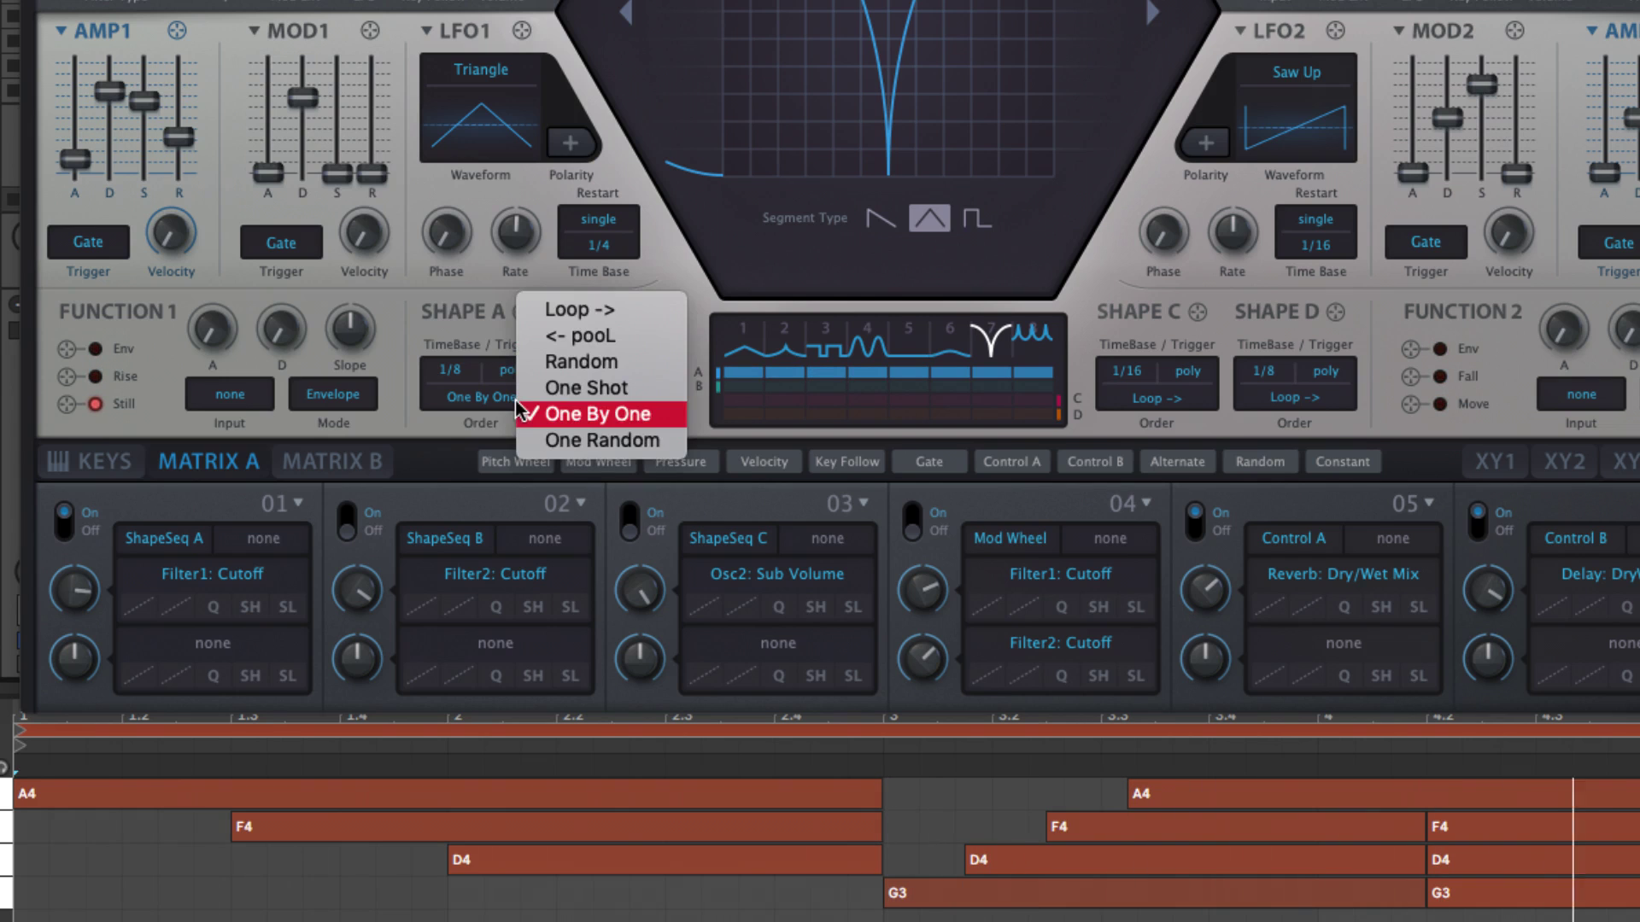
click(666, 443)
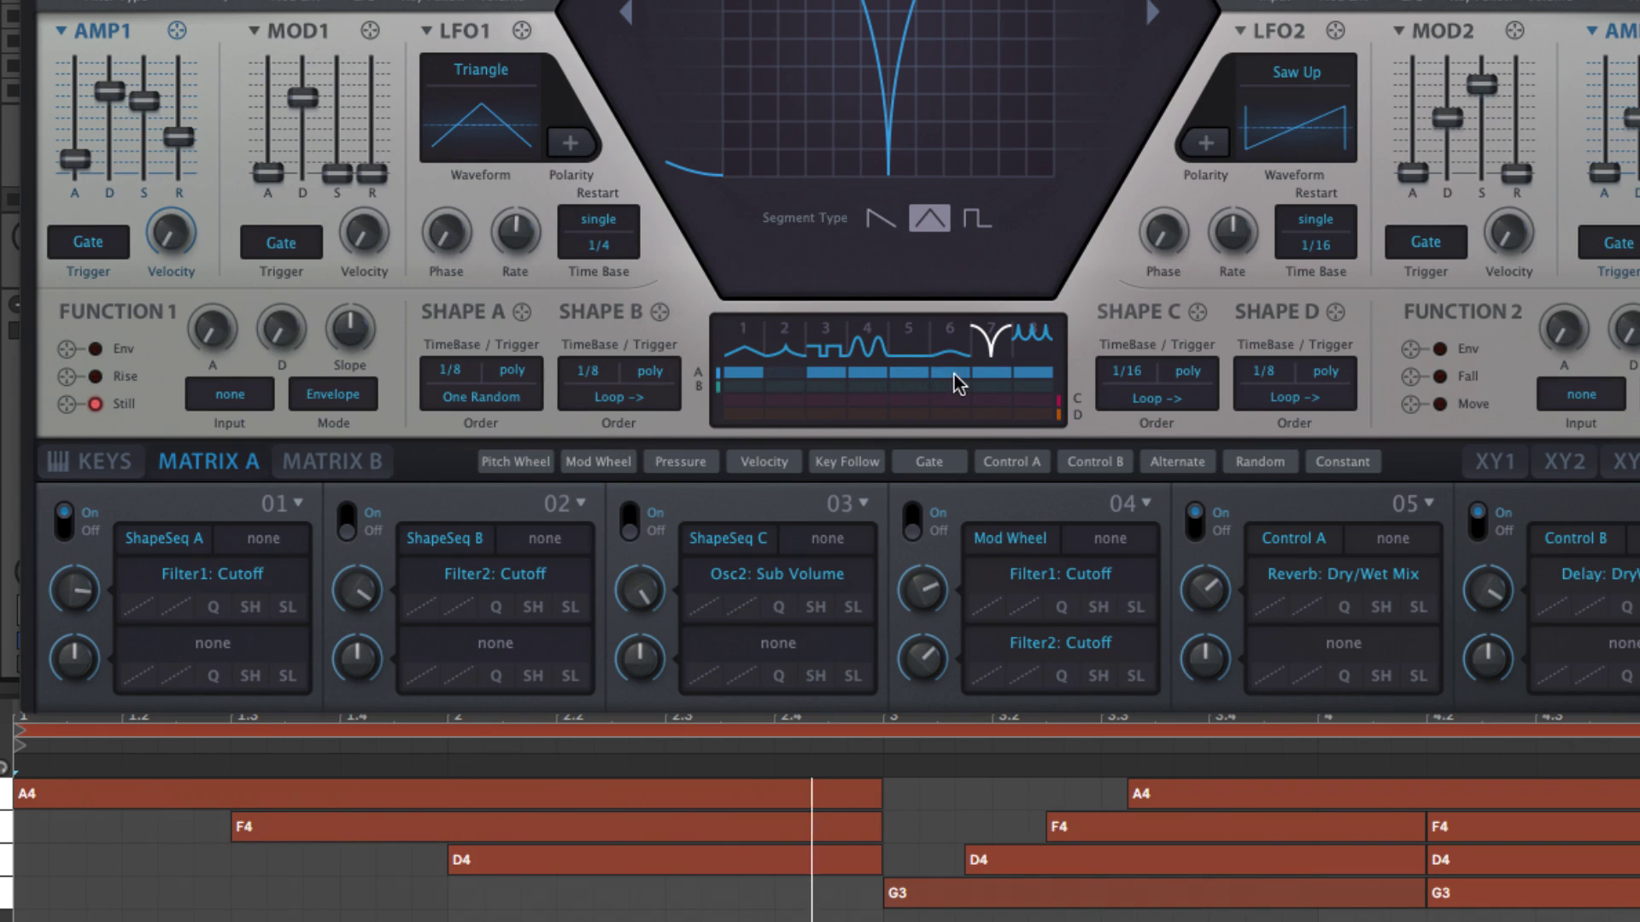
click(900, 374)
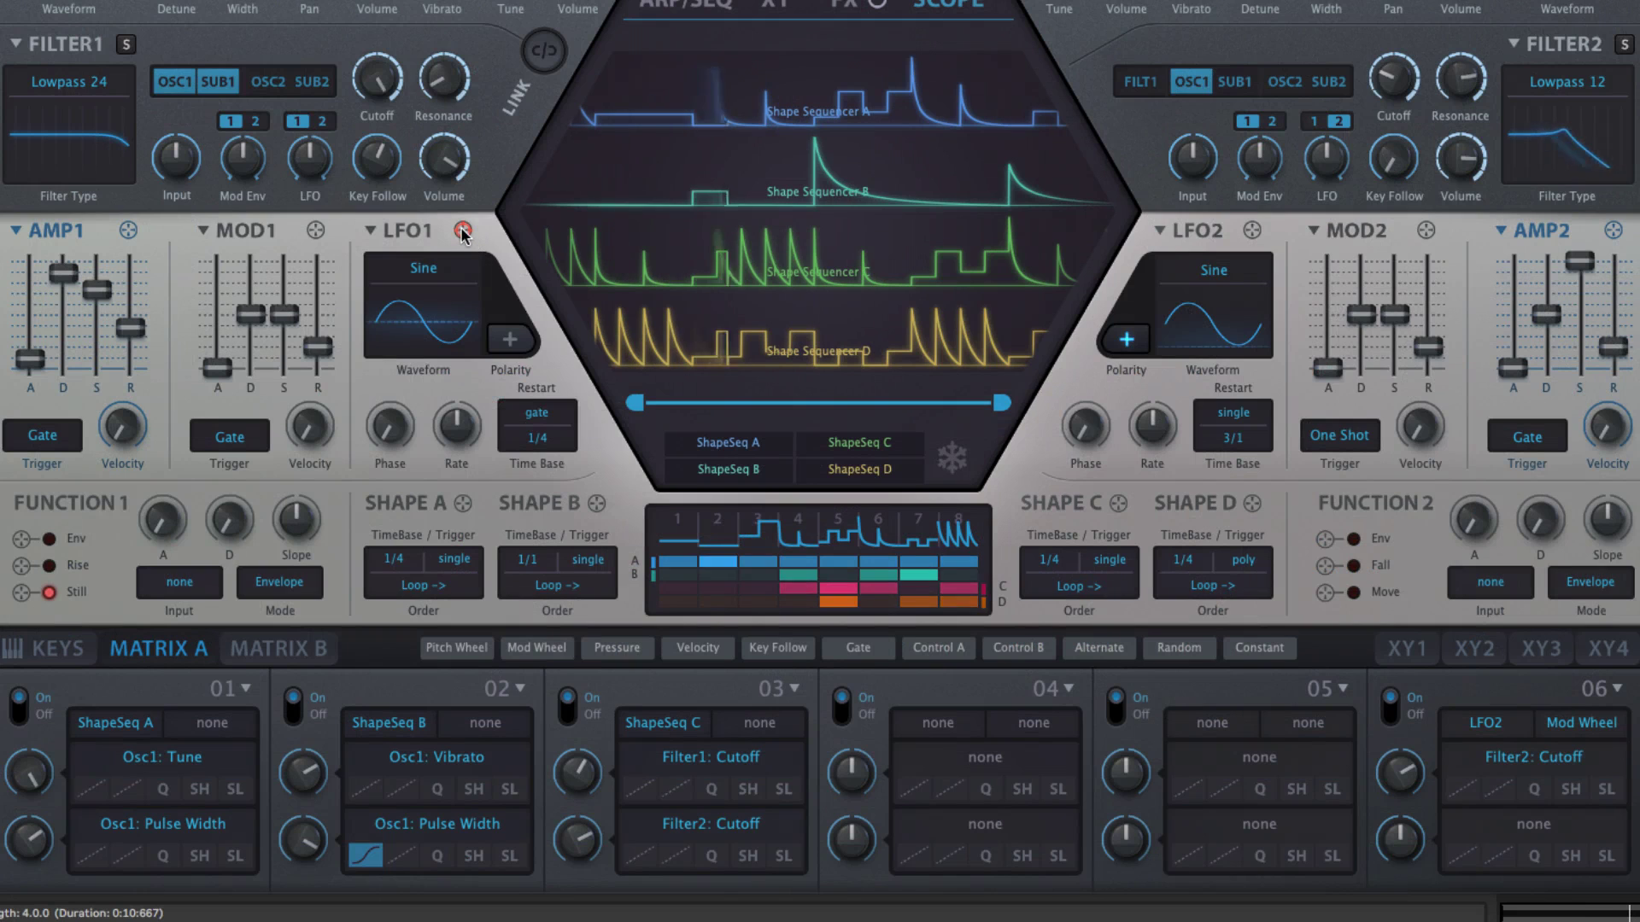
Assign LFO1 to Shape Sequencer A's rate in slot 04 with a positive amount.
drag(462, 231, 393, 559)
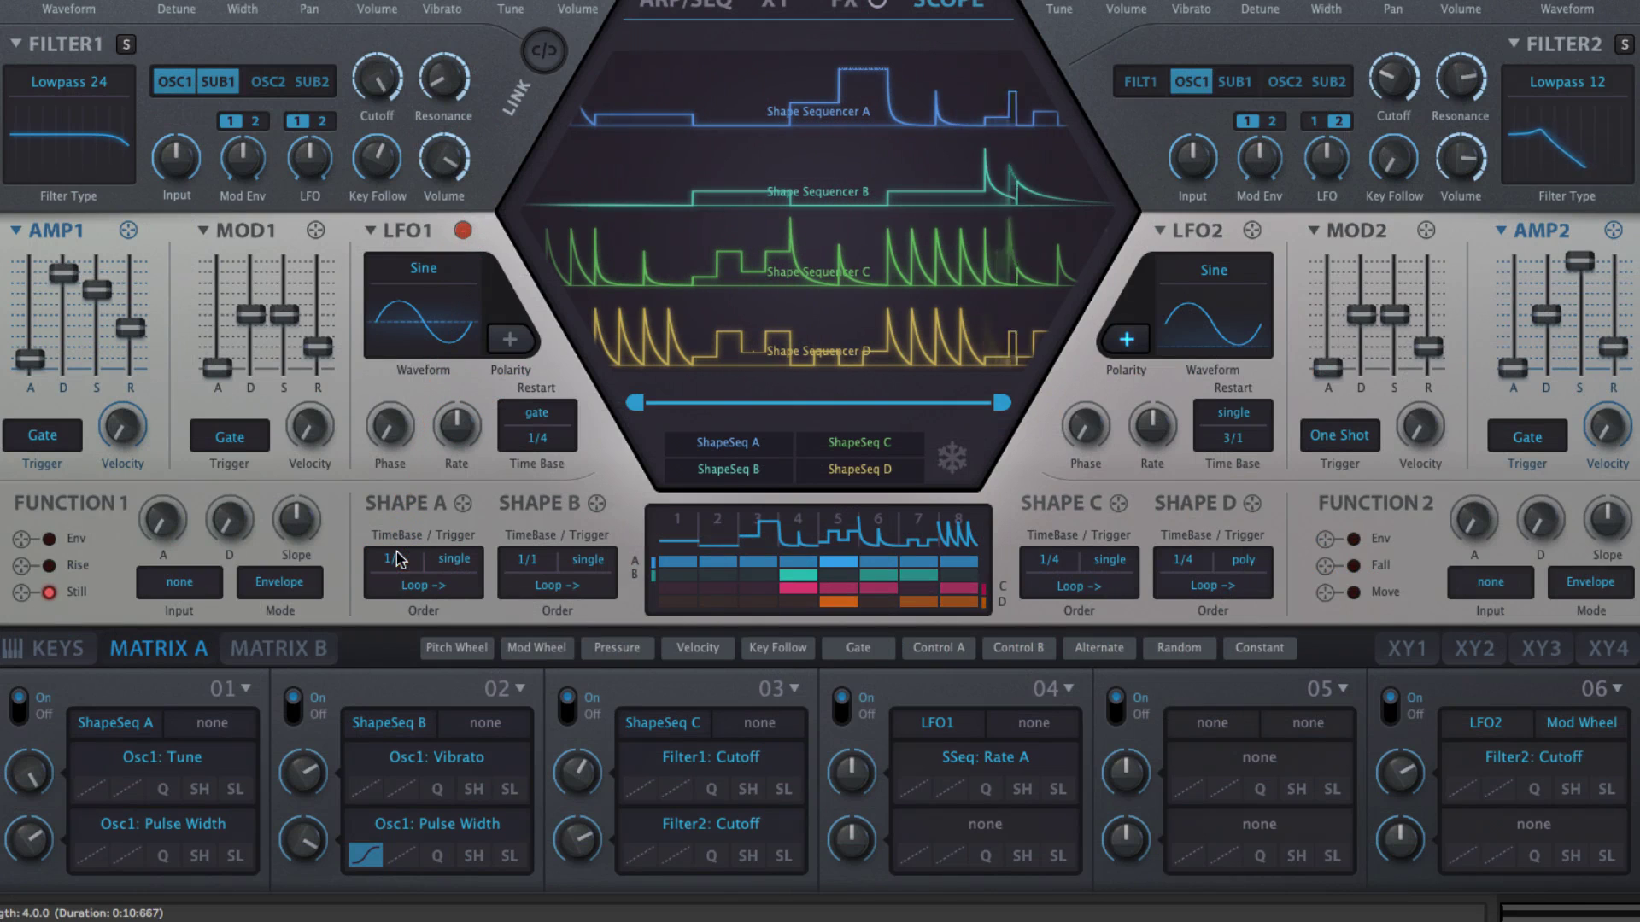
drag(843, 755, 863, 690)
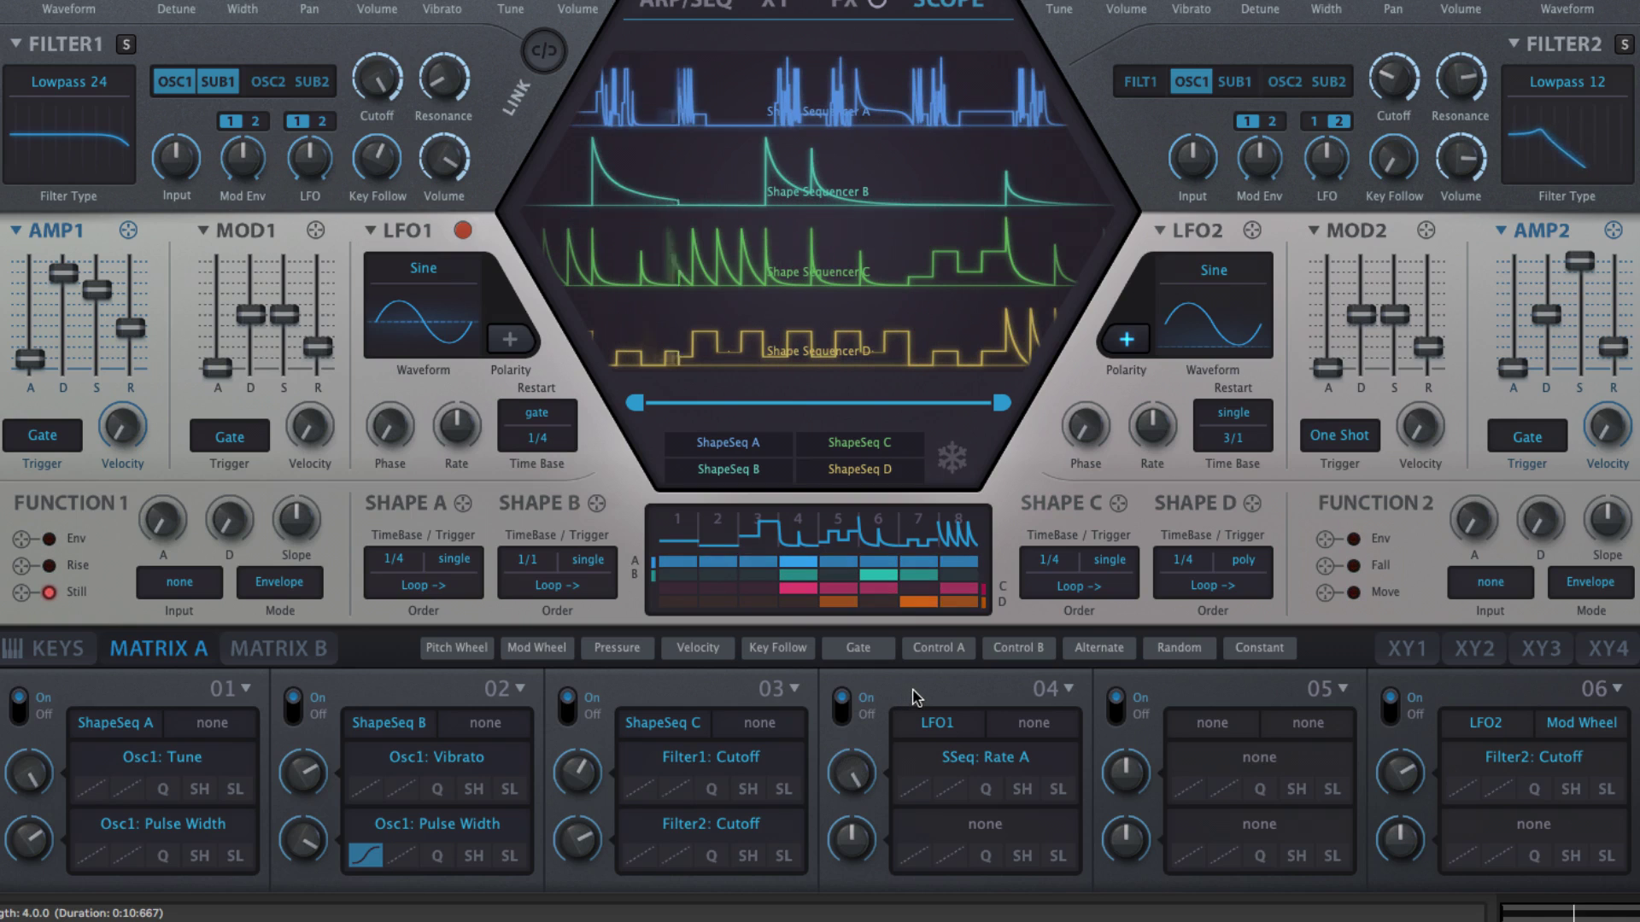
Retarget slot 04's LFO1 to Shape Sequencer Left Value (A) and increase its amount.
click(1004, 763)
mouse_move(1056, 762)
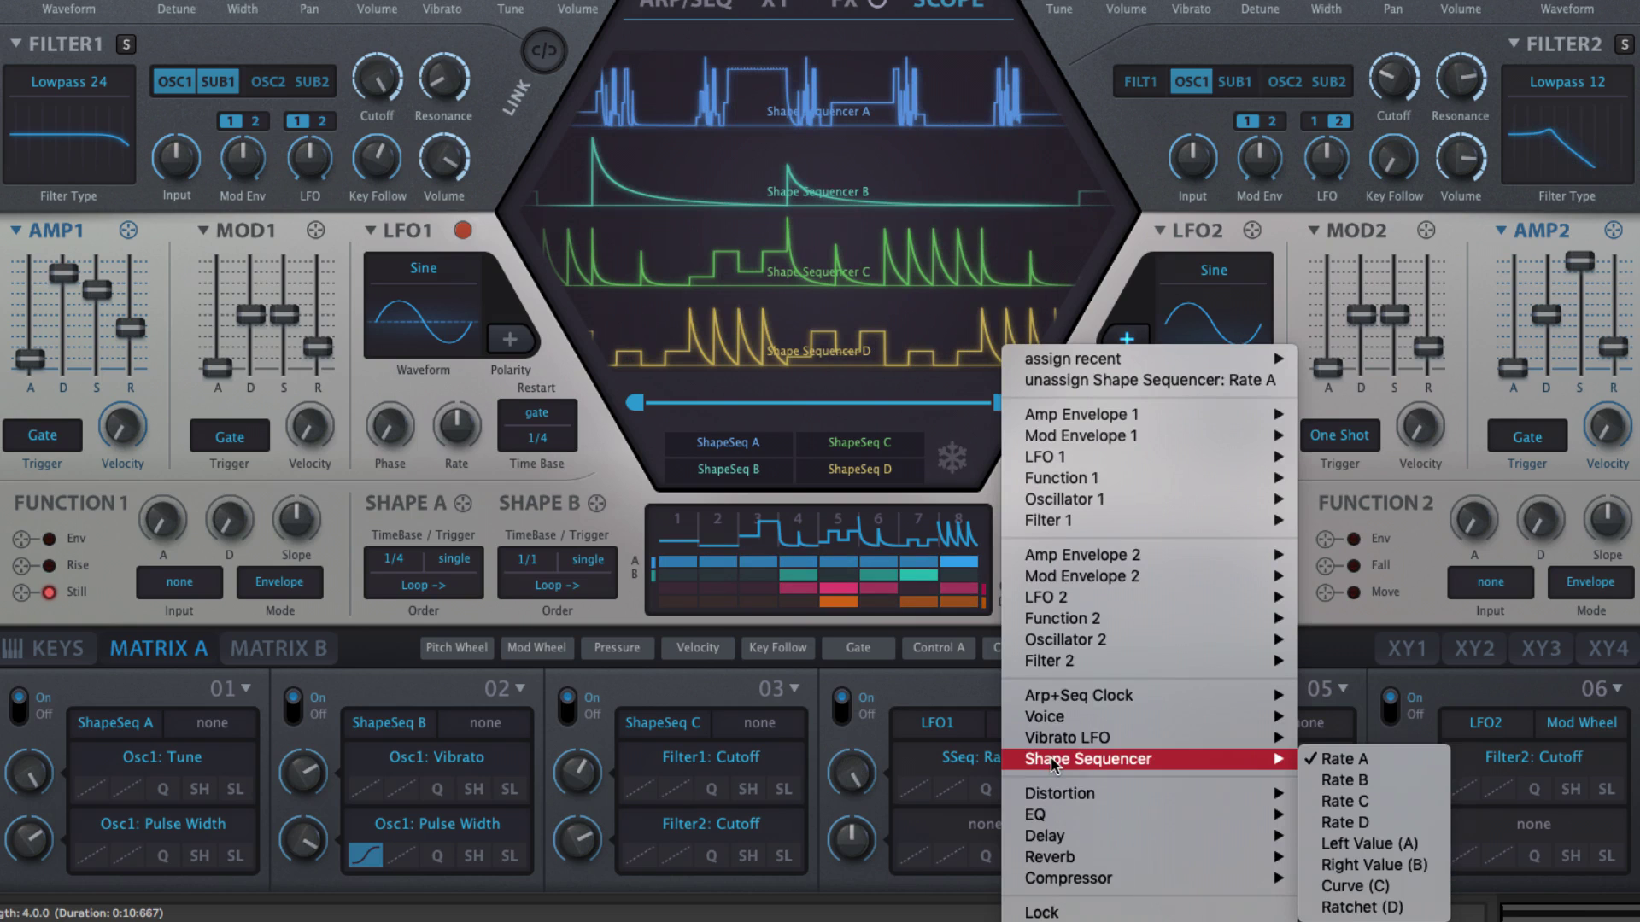
click(1358, 845)
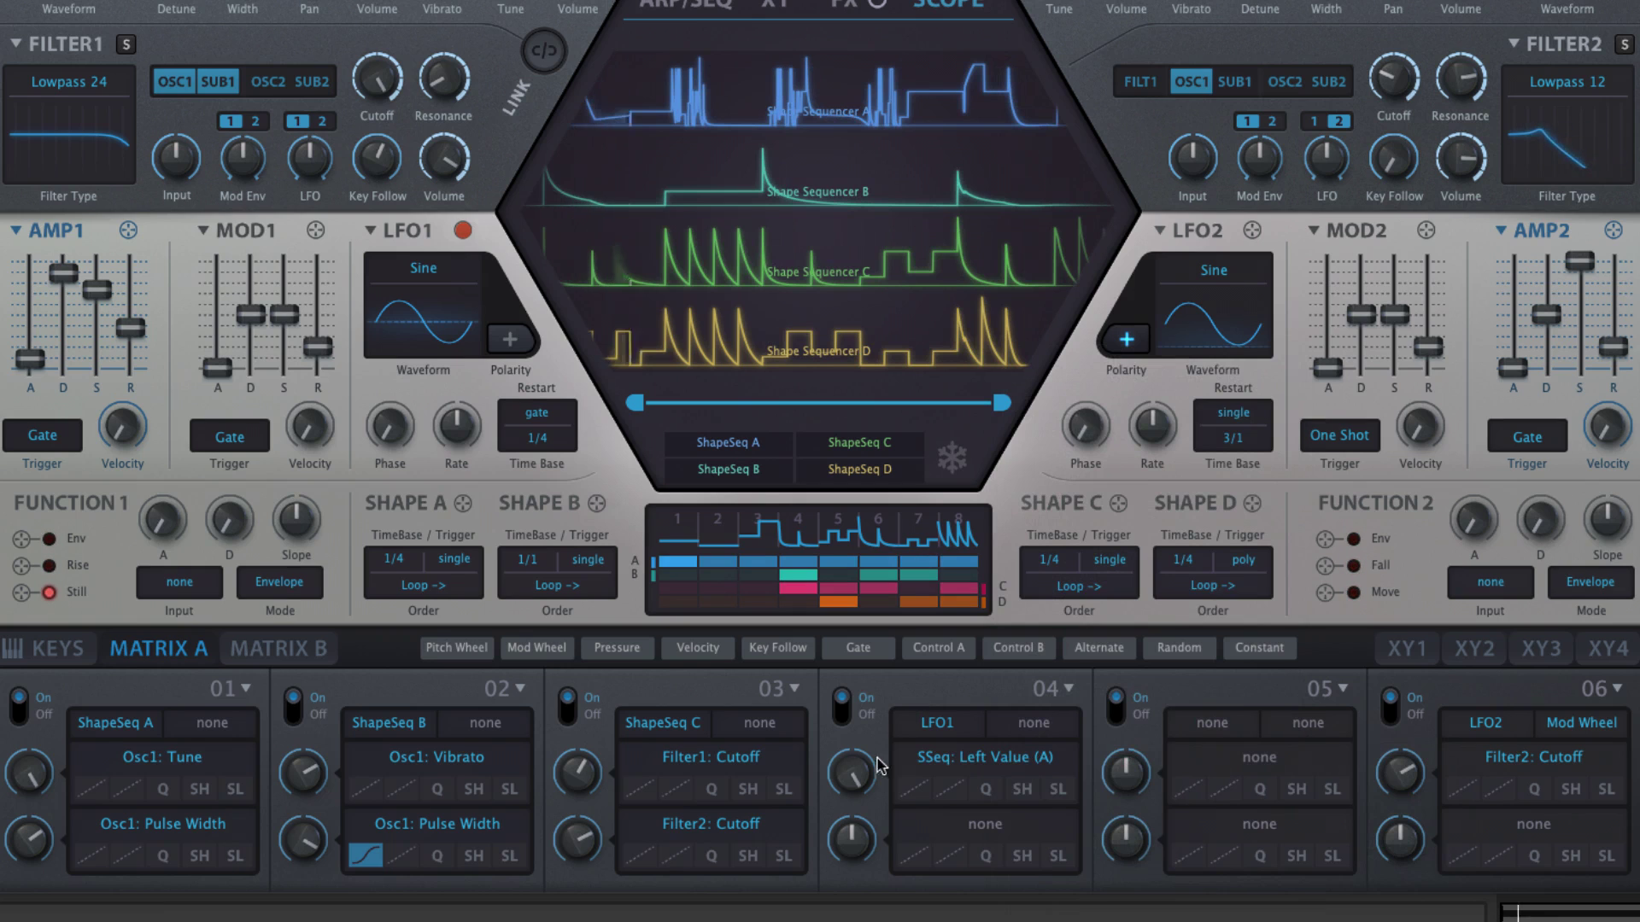
drag(879, 766, 858, 796)
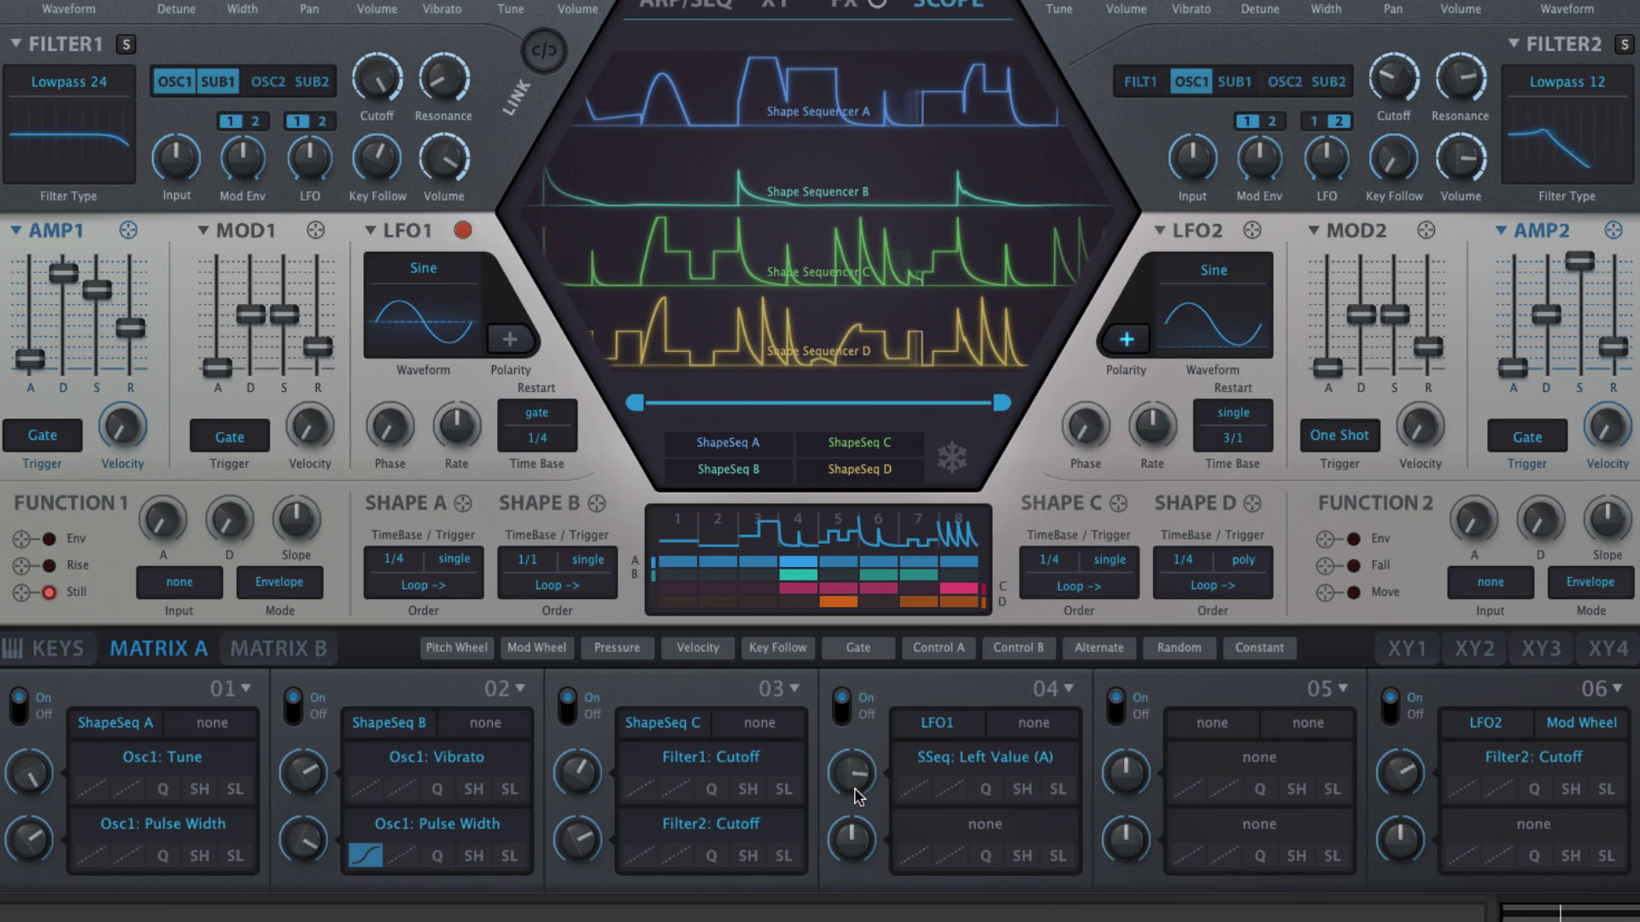
Set slot 04's second destination to Right Value (B) and adjust its amount.
click(978, 827)
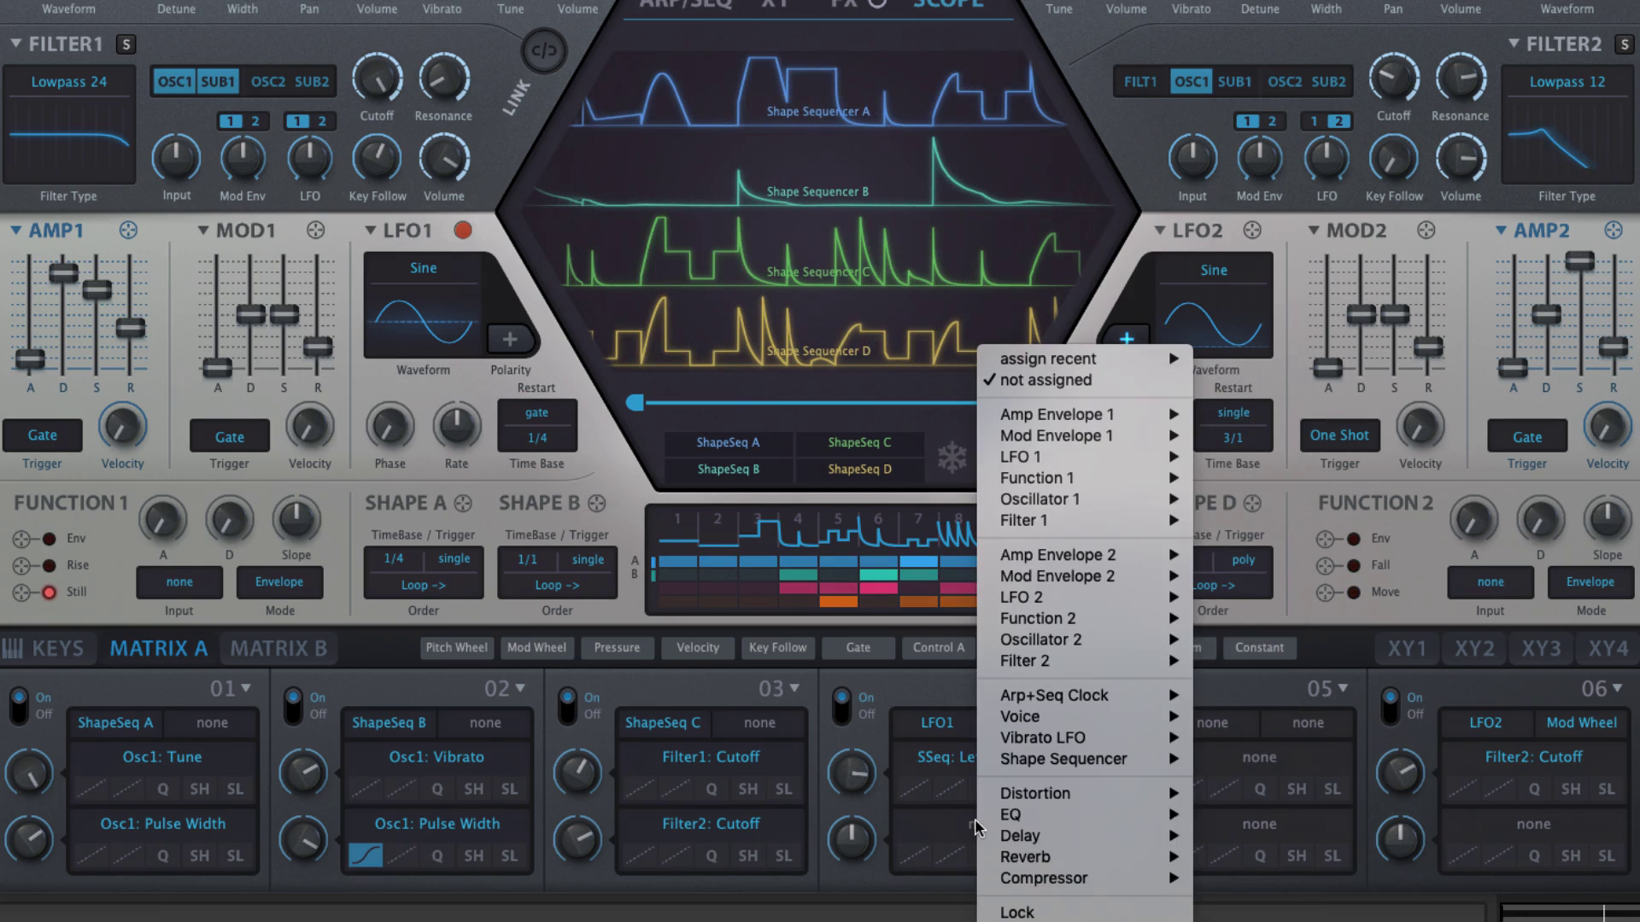
mouse_move(1075, 760)
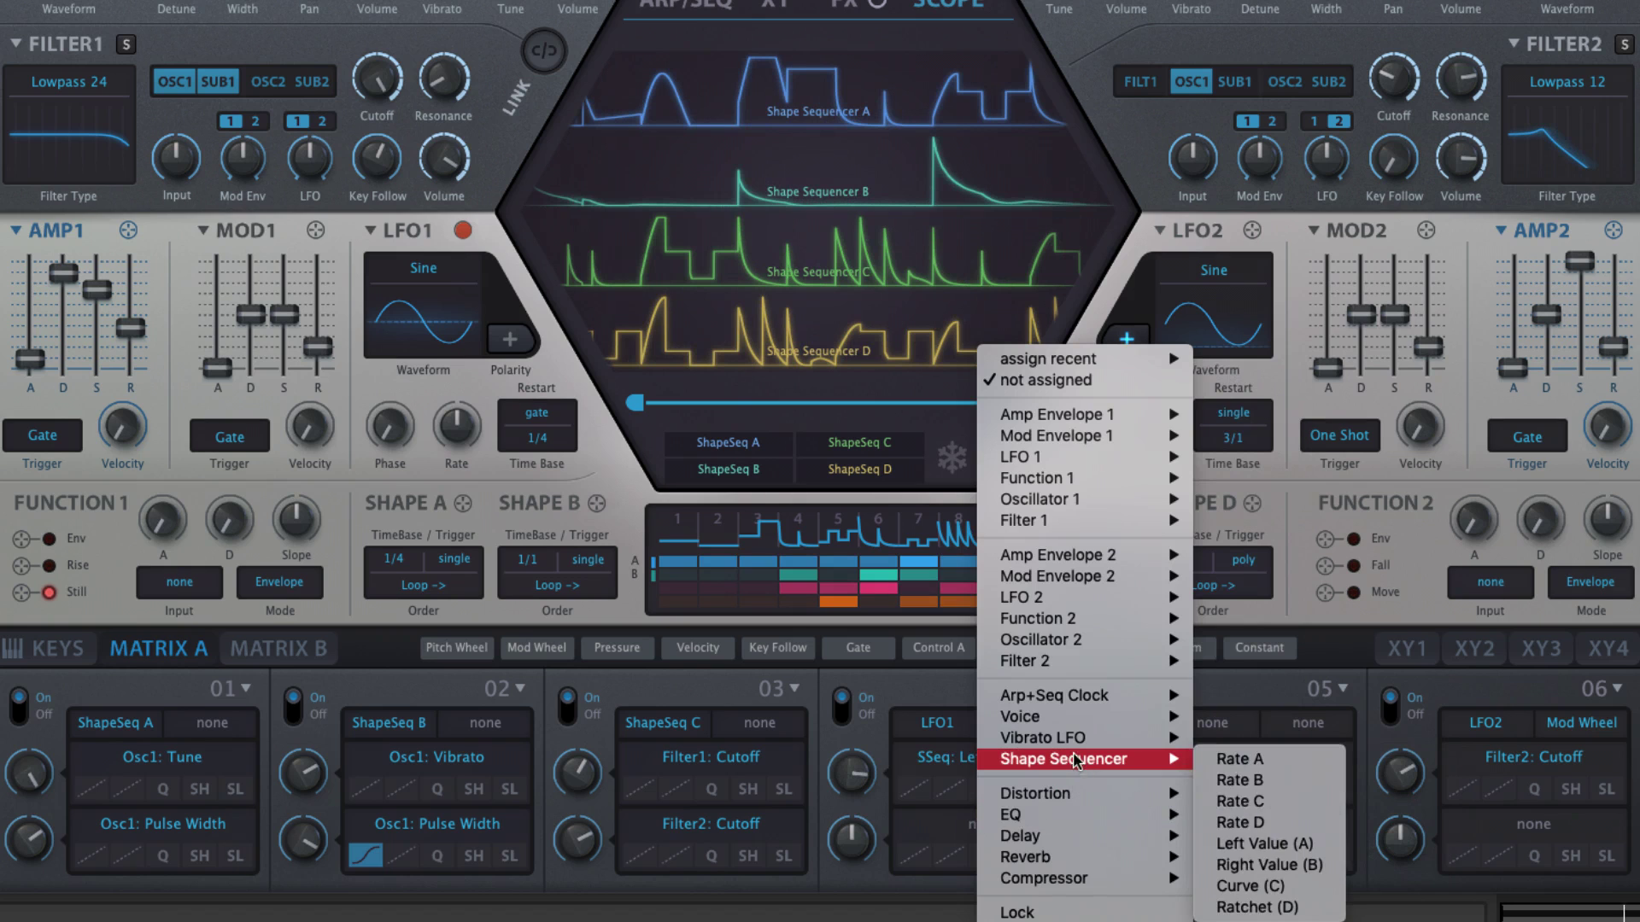
click(1253, 866)
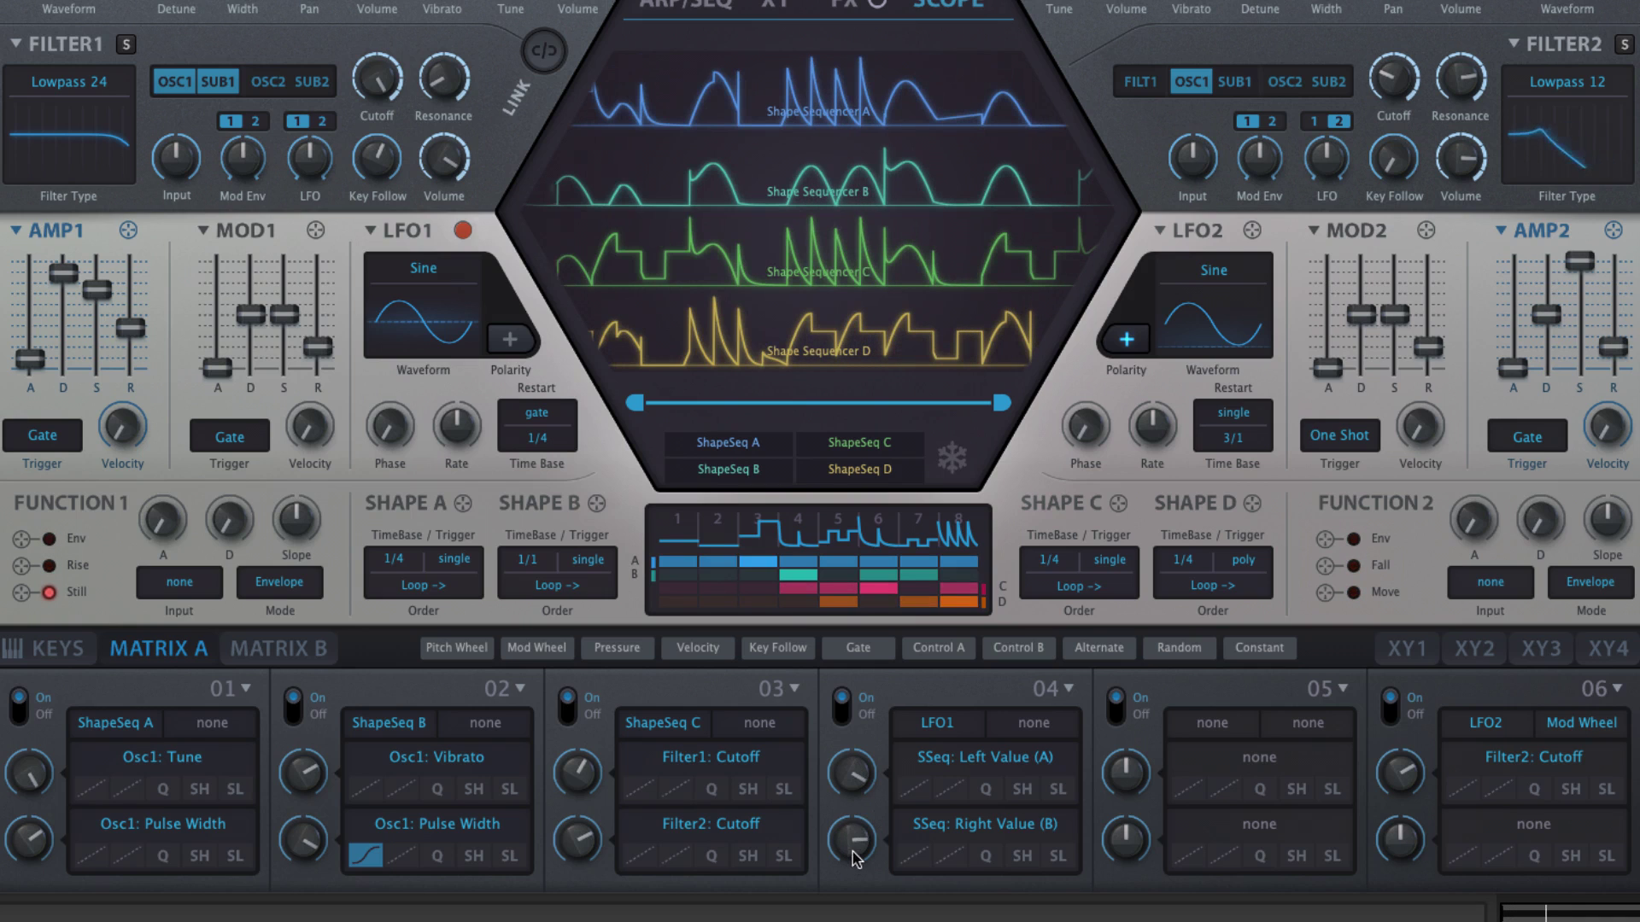
drag(854, 858, 876, 816)
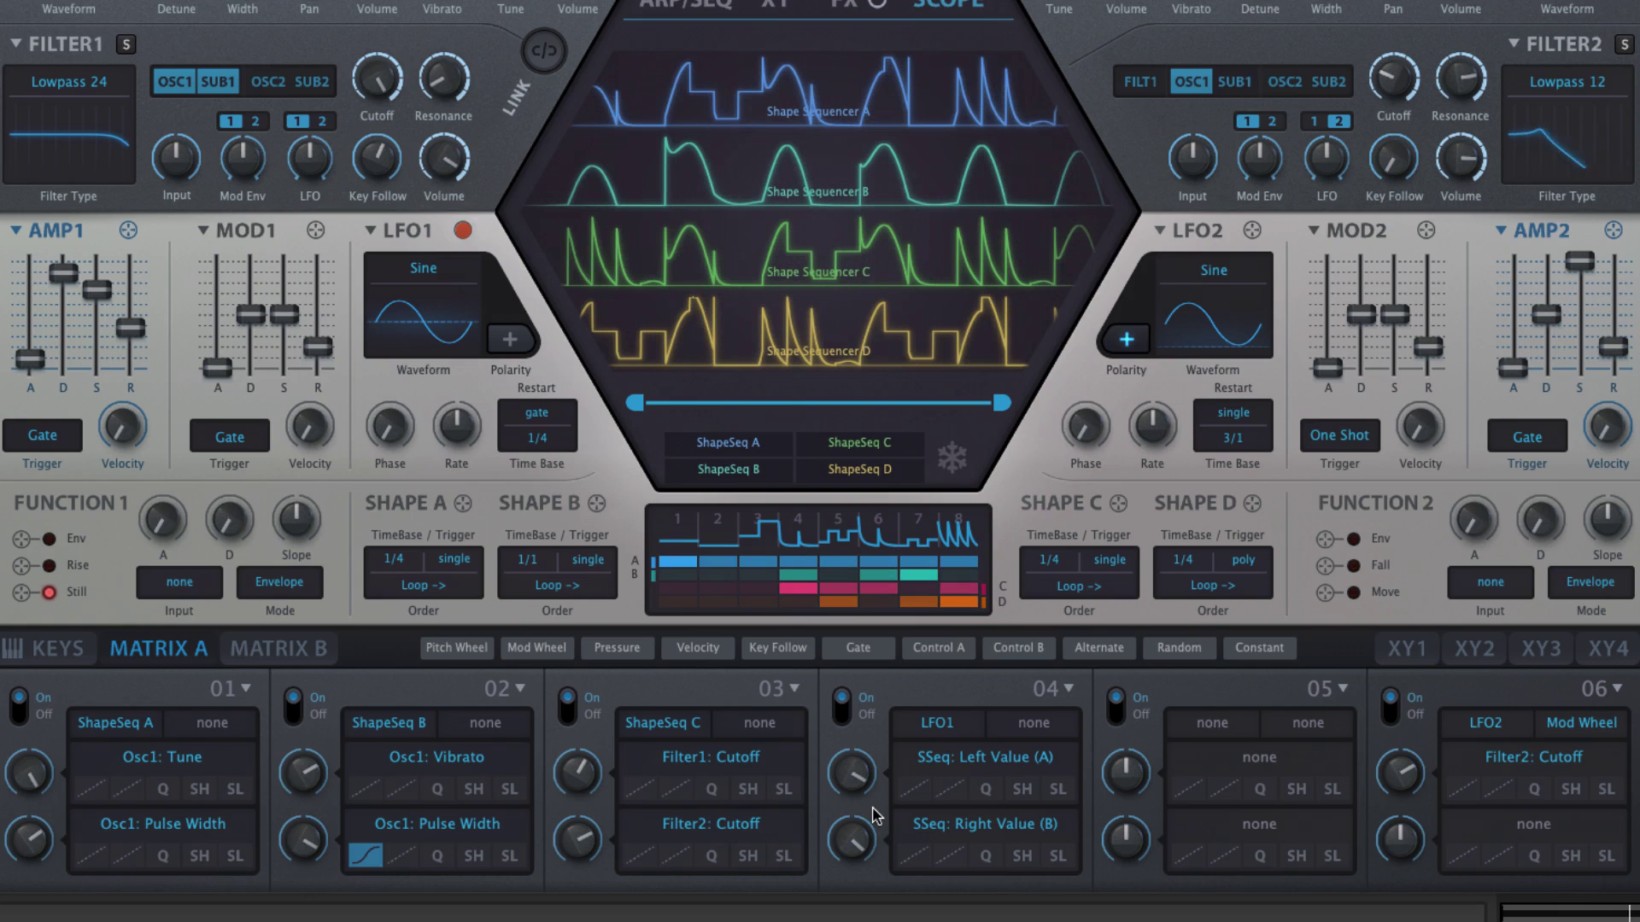
Retarget slot 04's first destination to Shape Sequencer Curve (C) and lower its amount.
click(984, 766)
mouse_move(1260, 763)
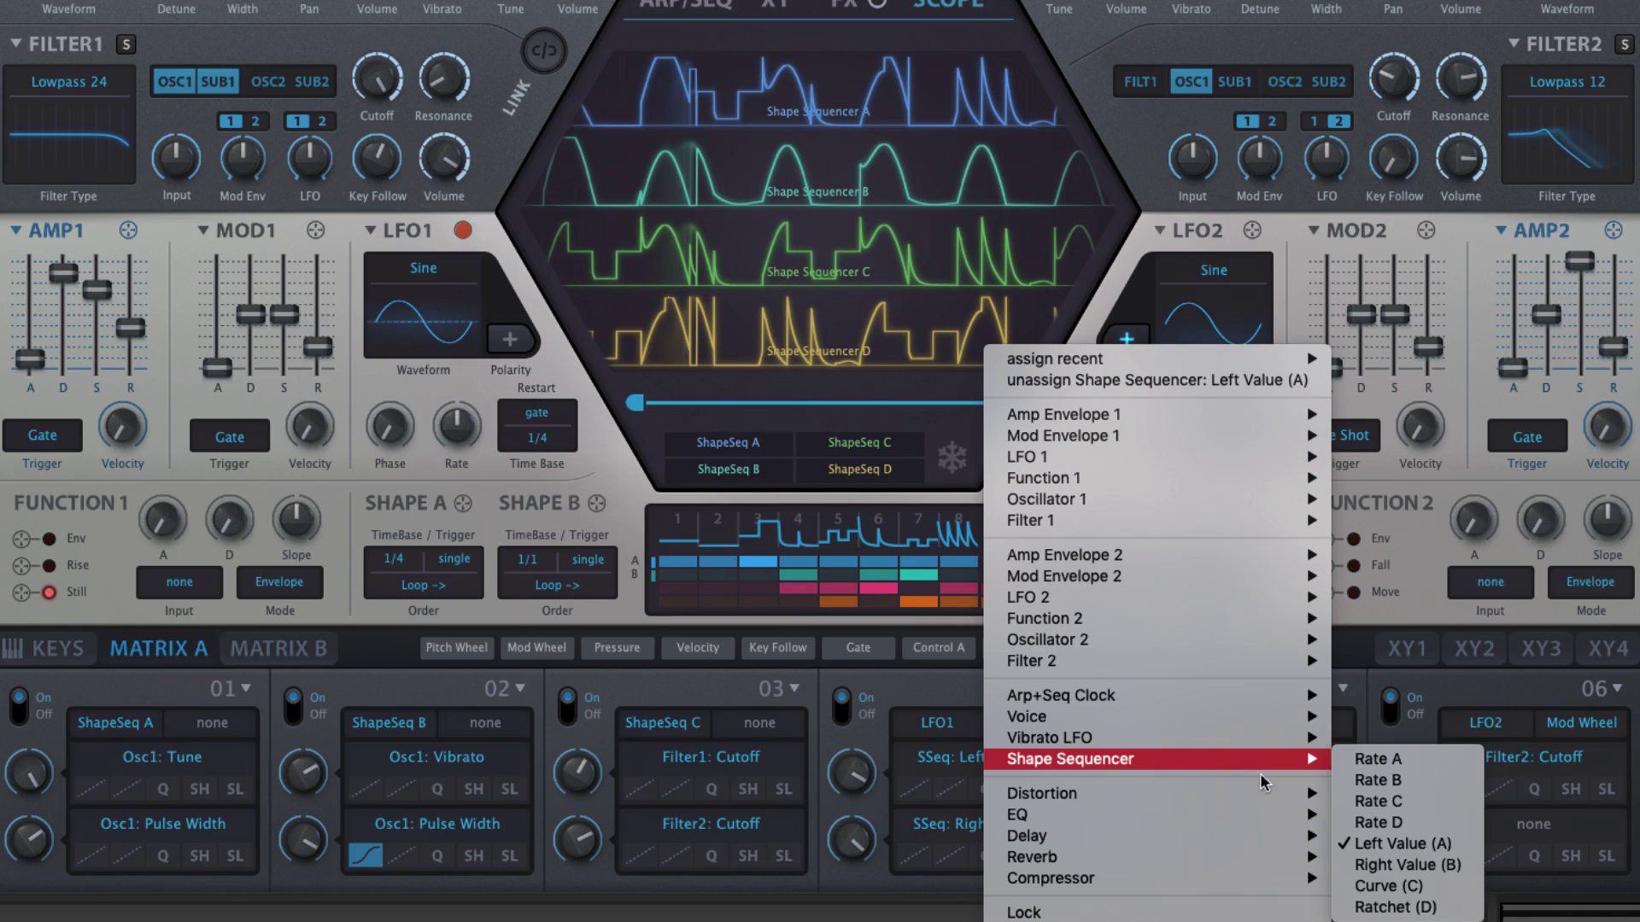
click(1360, 886)
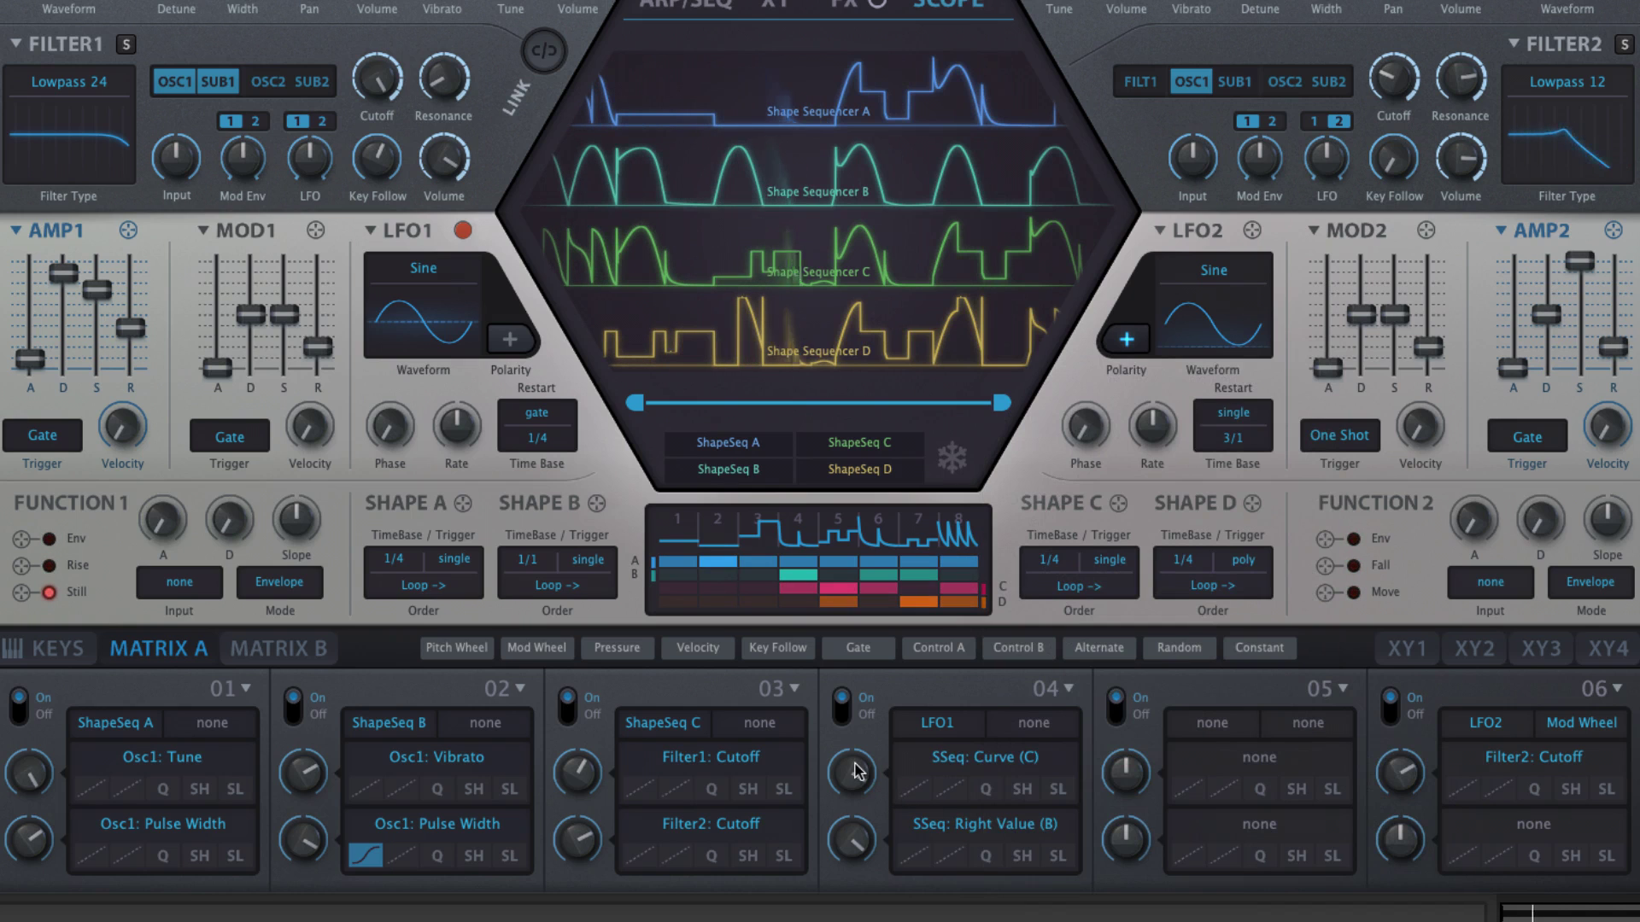
drag(862, 805, 867, 863)
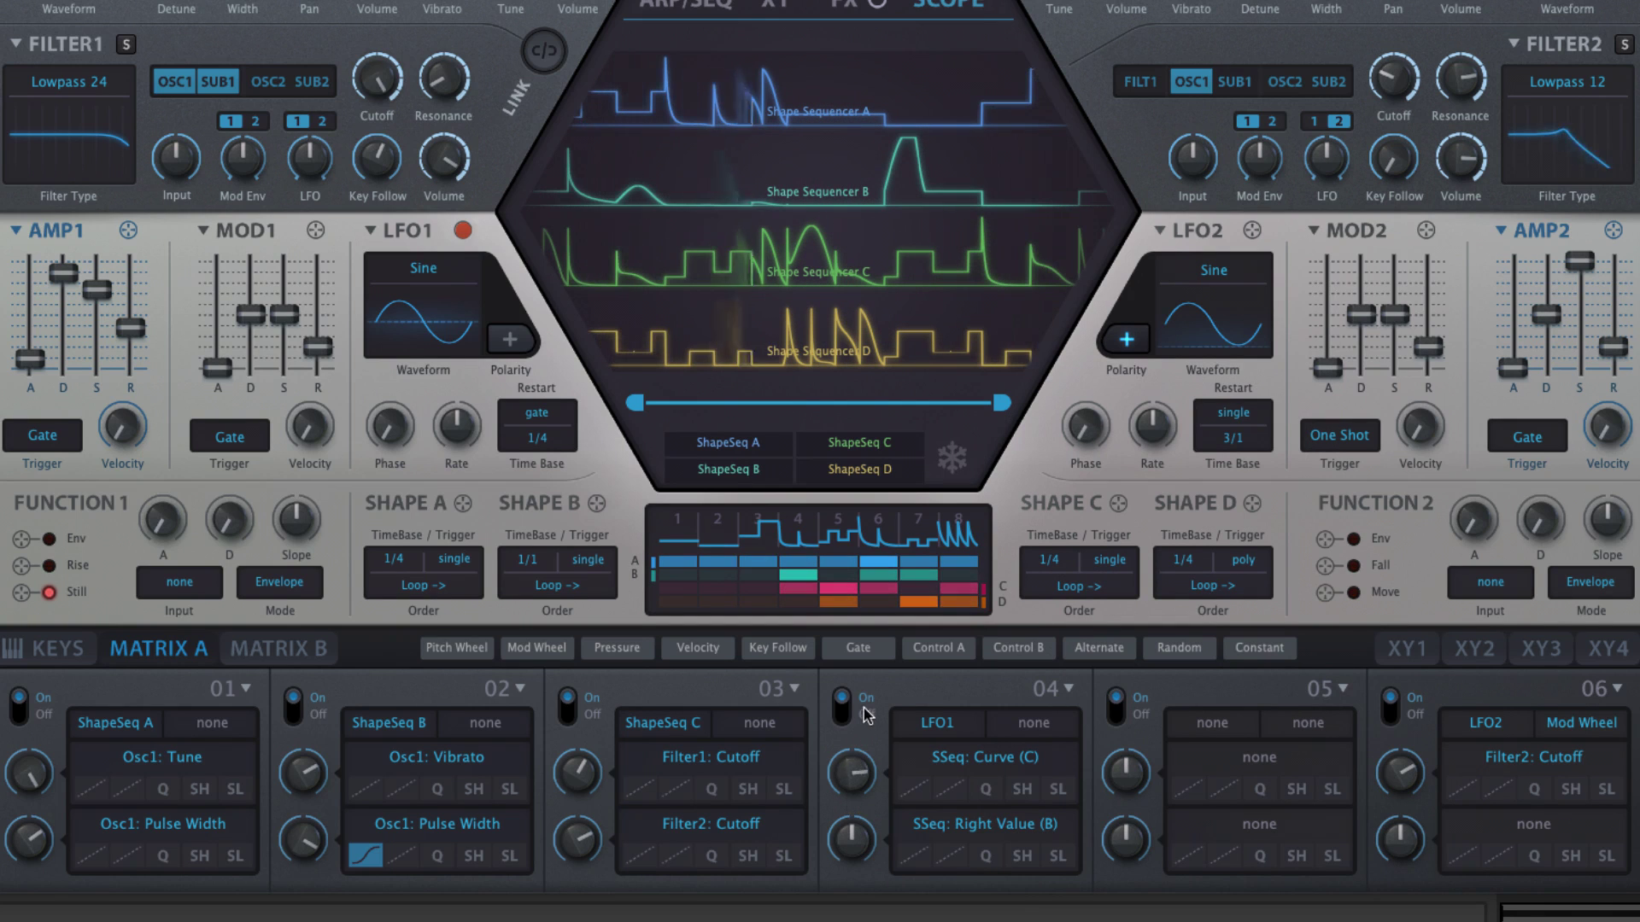
Retarget slot 04's second destination to Ratchet (D), keeping Curve (C) as the first.
right_click(971, 828)
mouse_move(1155, 760)
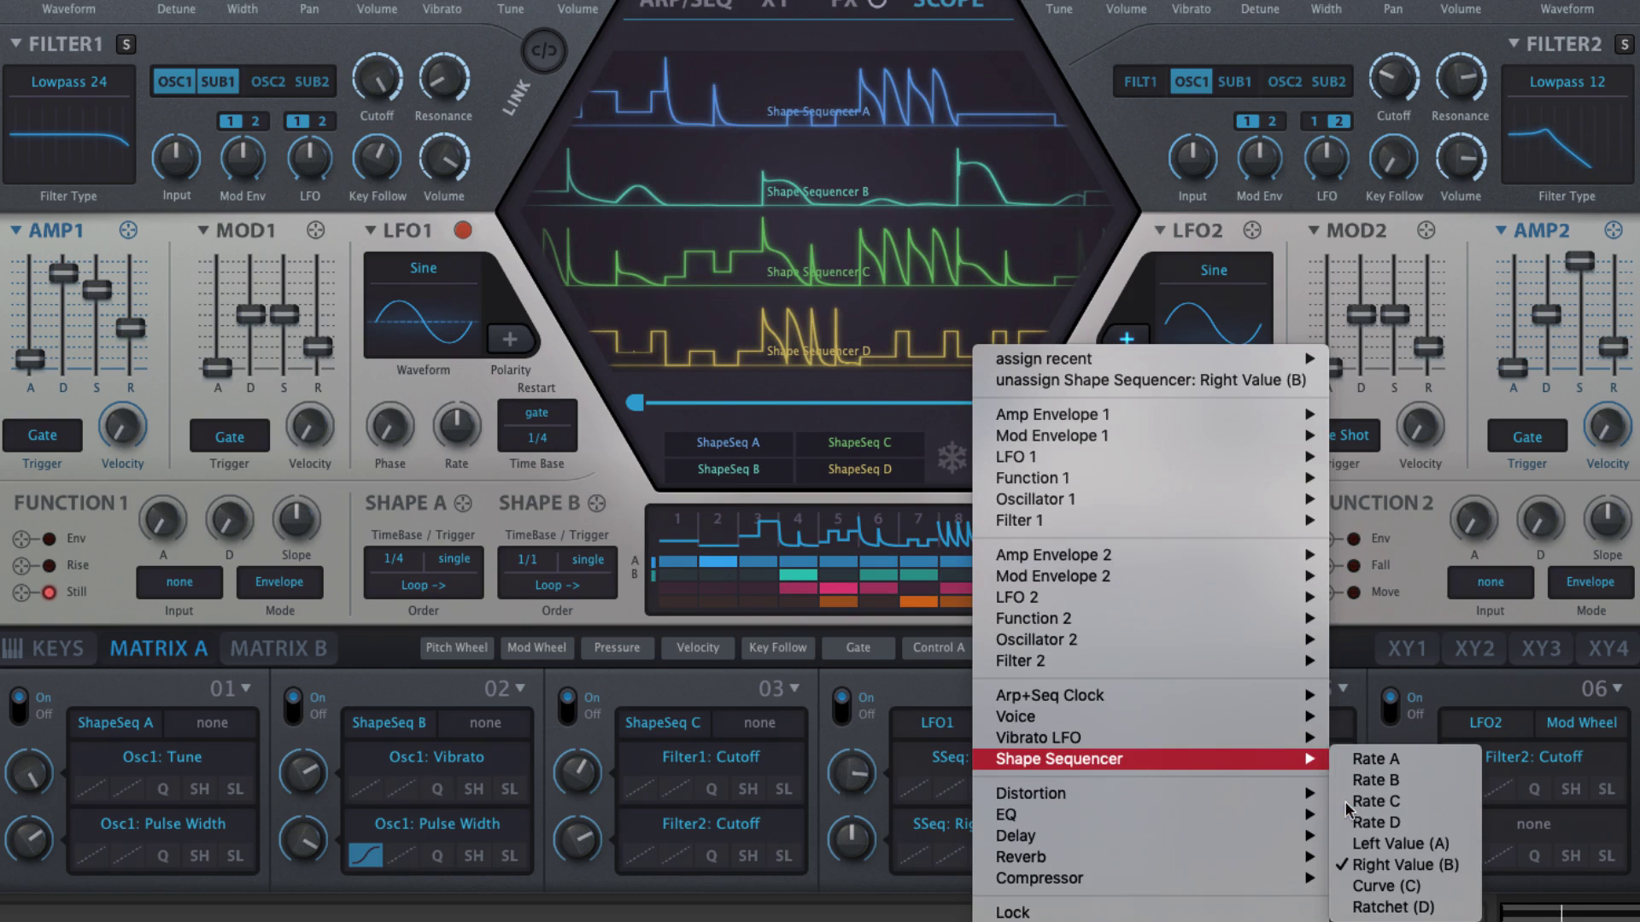
click(1378, 908)
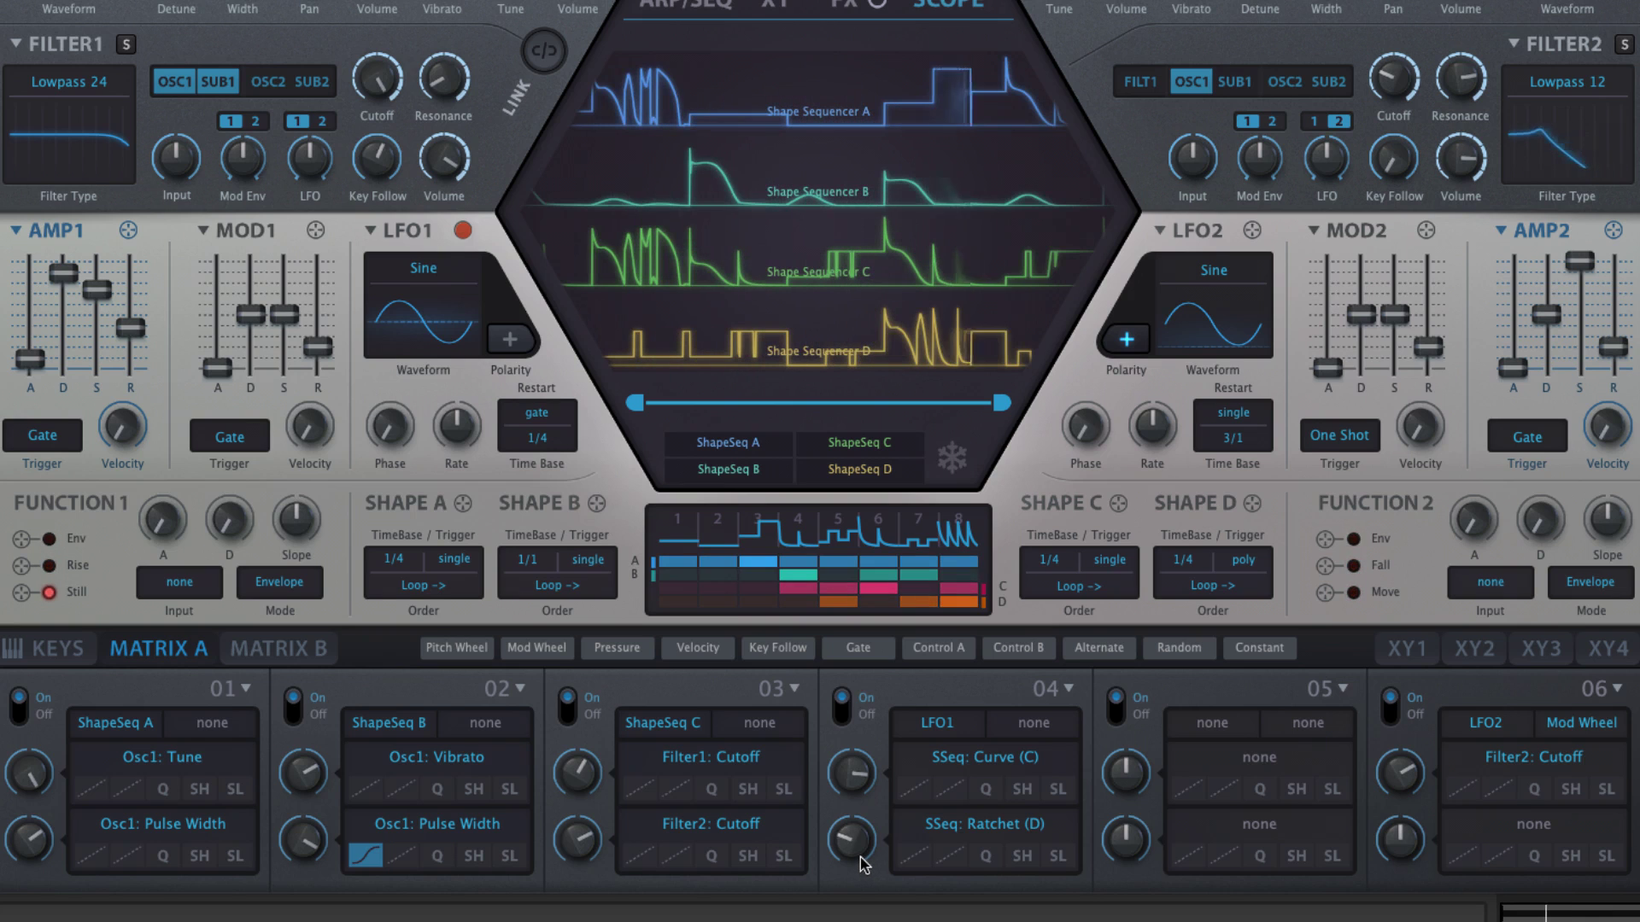
click(981, 758)
mouse_move(1078, 762)
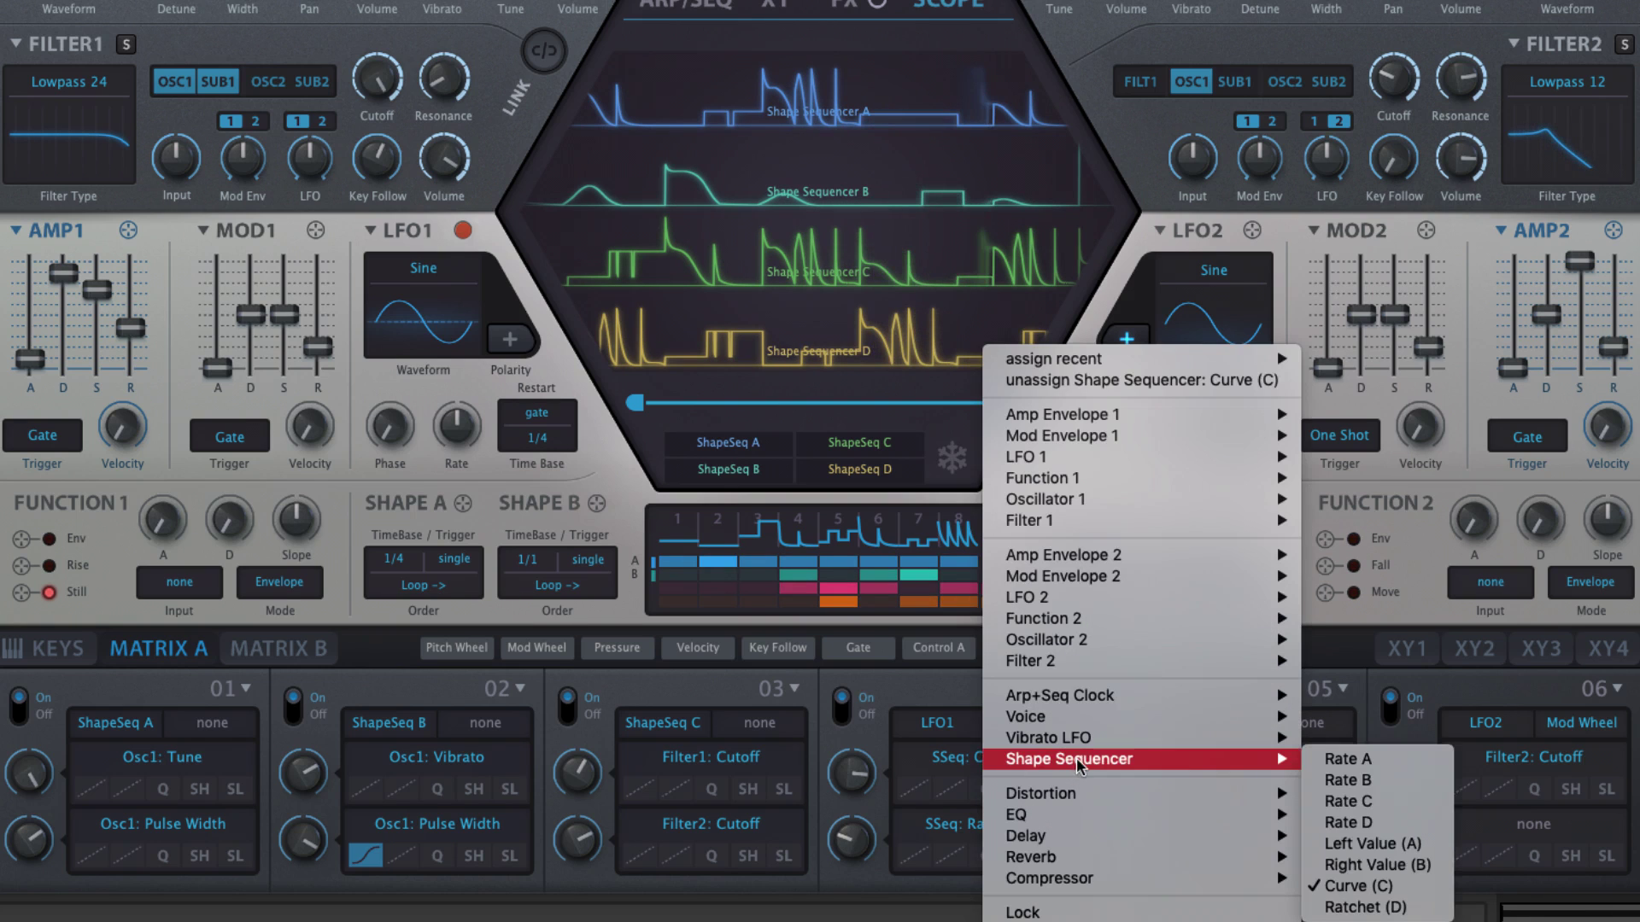
click(1380, 889)
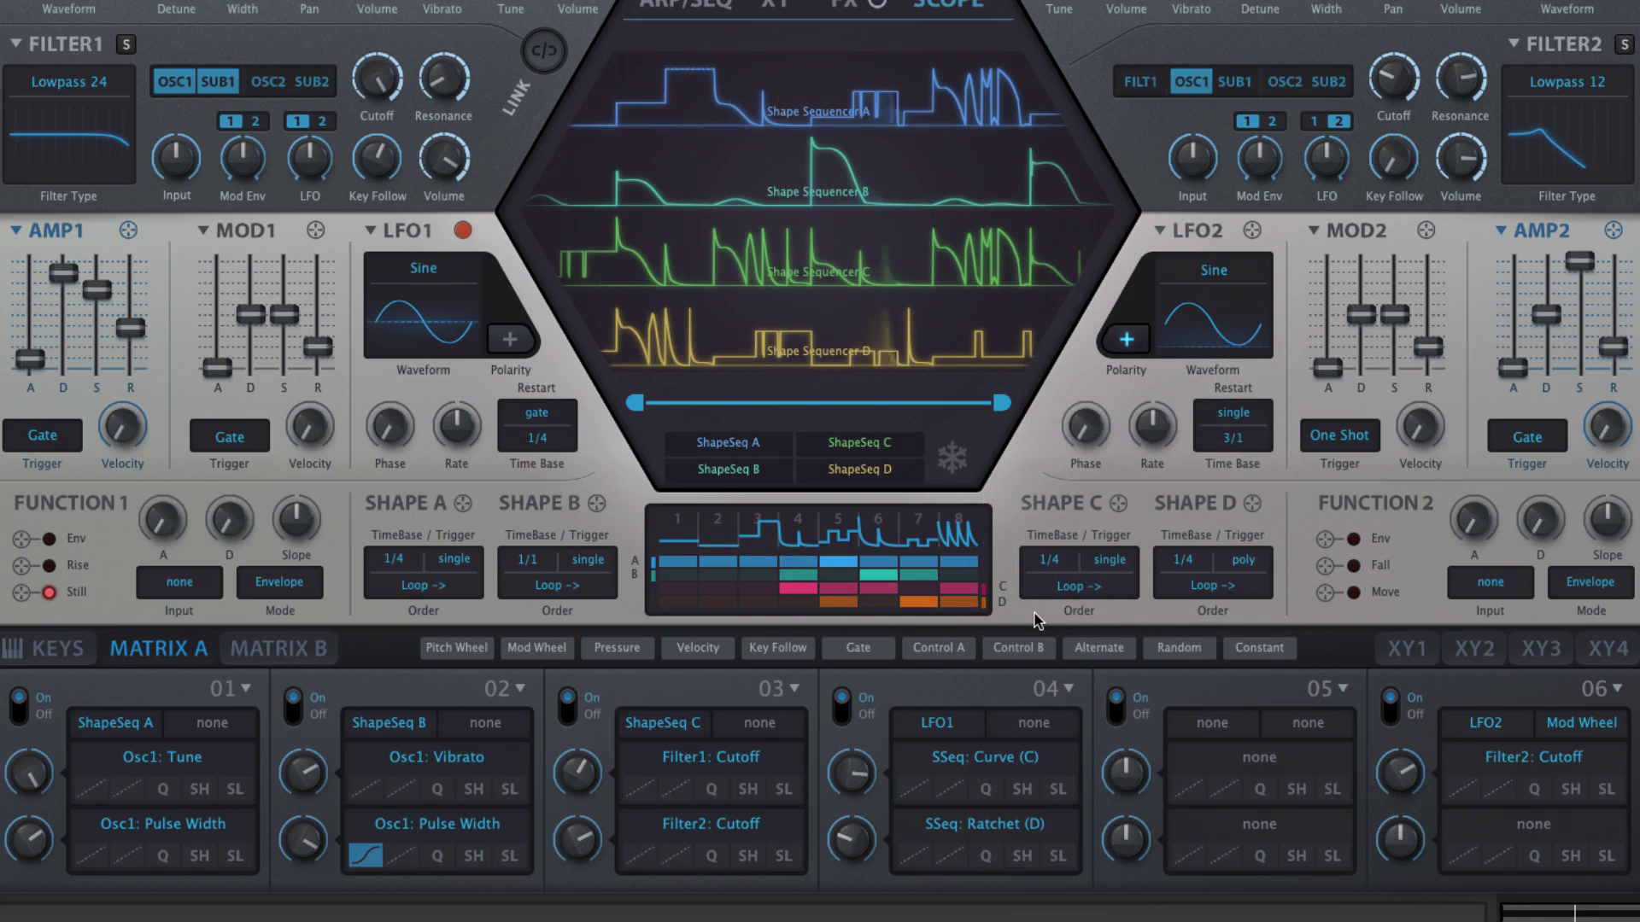
Enable another step in the orange D row of the Shape Sequencer grid.
click(914, 600)
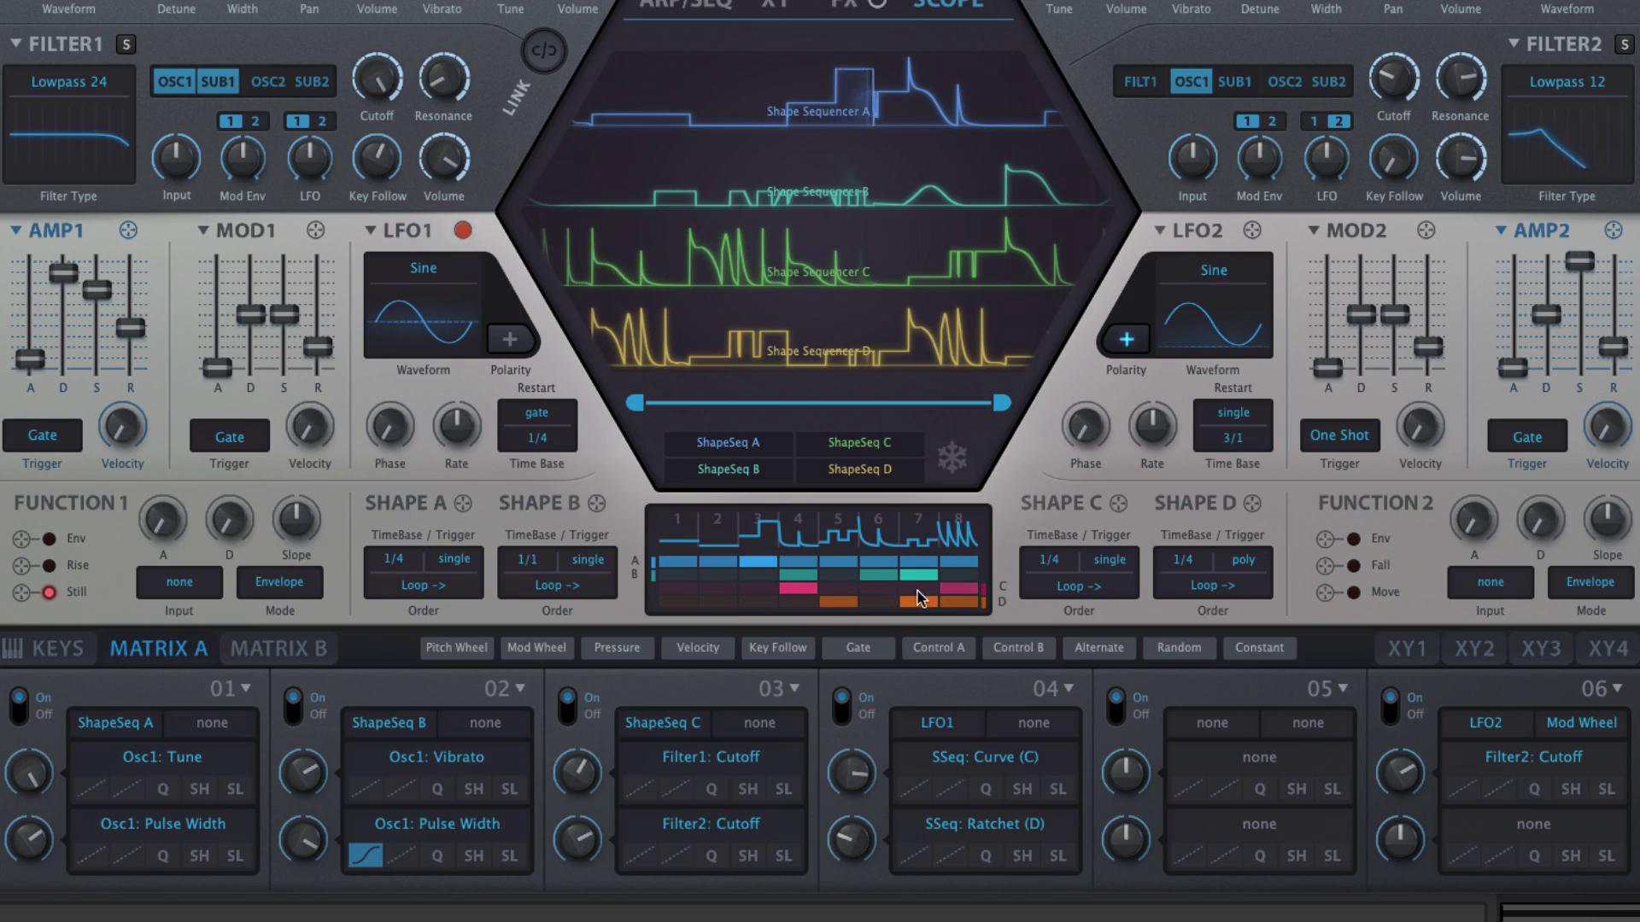